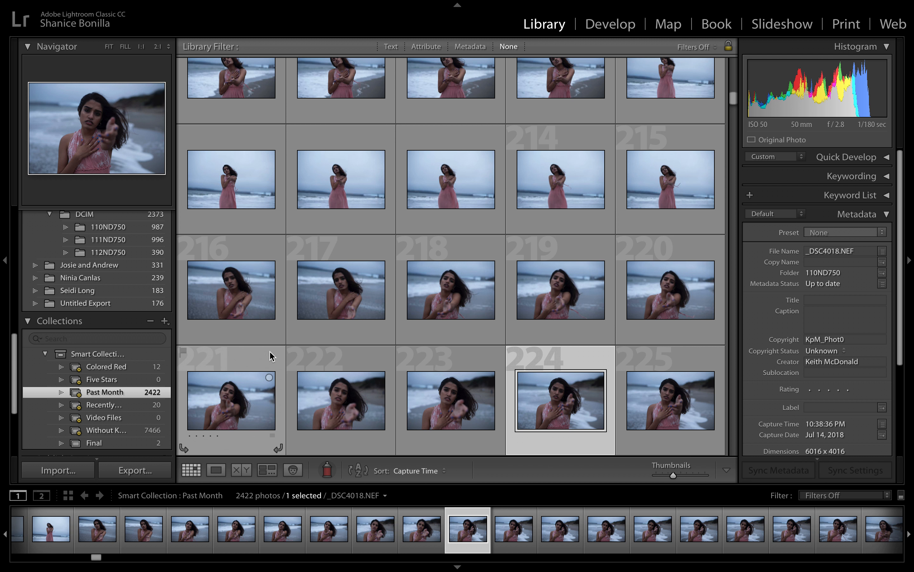
click(33, 470)
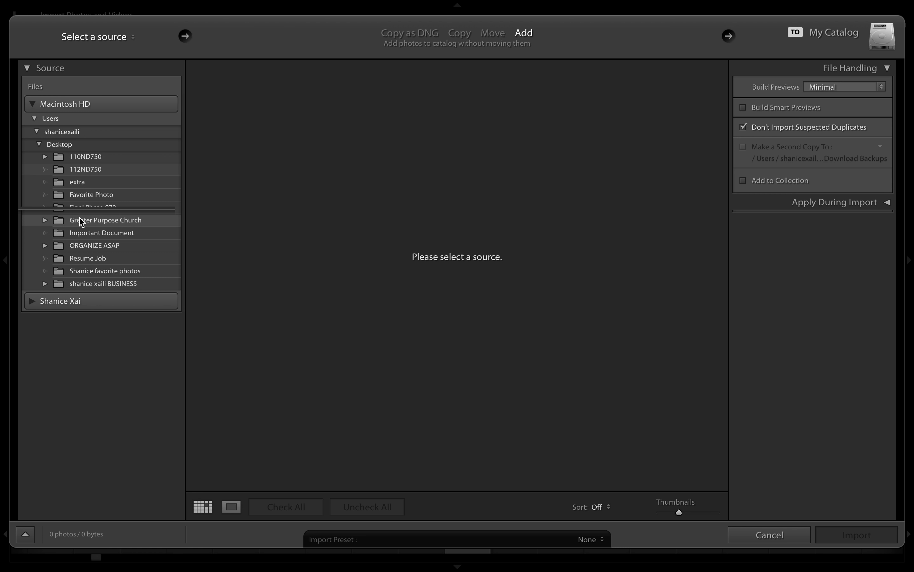
click(57, 225)
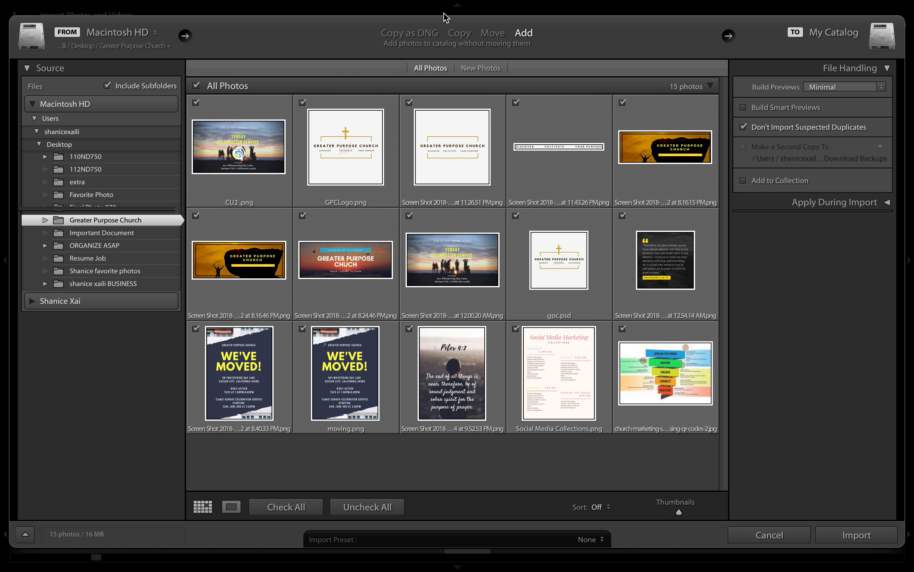
click(769, 535)
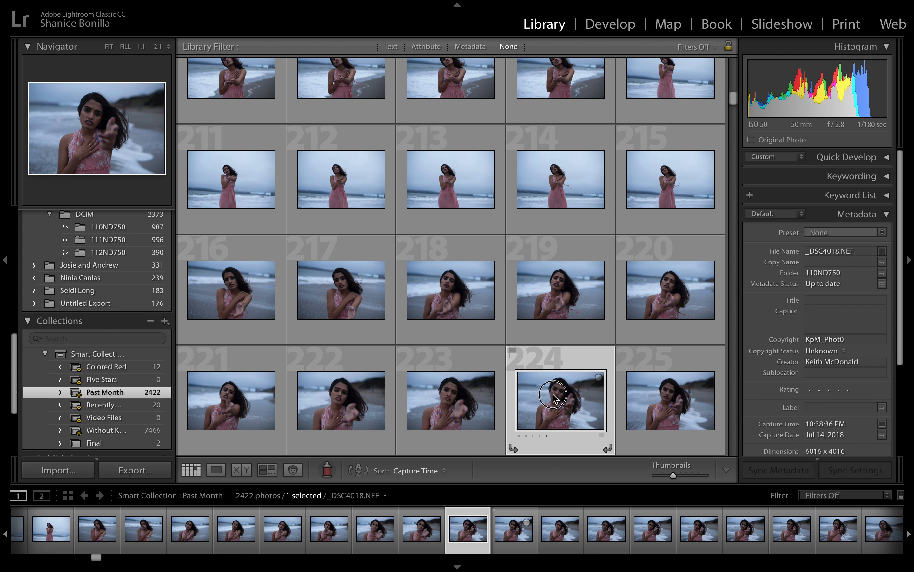
Rate the selected photo _DSC4018.NEF five stars and display the Five Stars smart collection
click(546, 437)
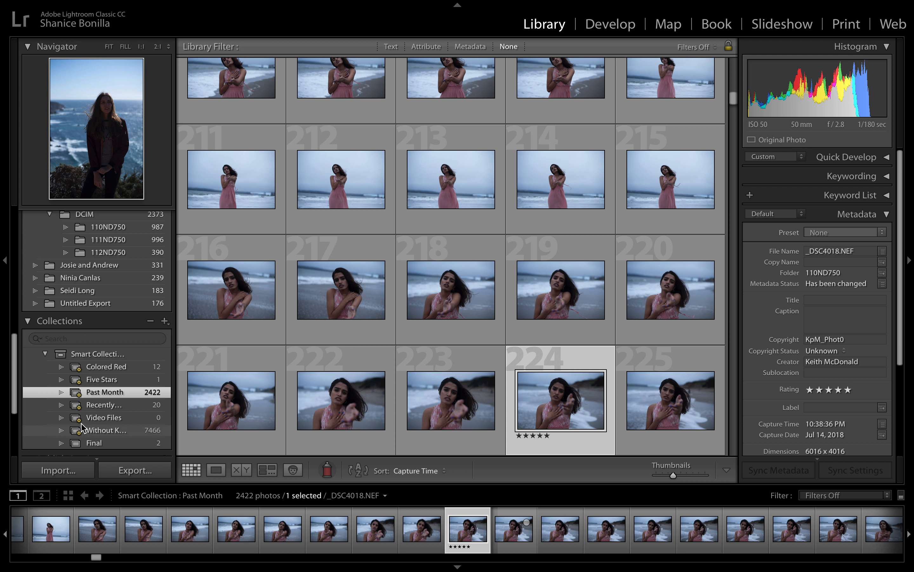
click(151, 321)
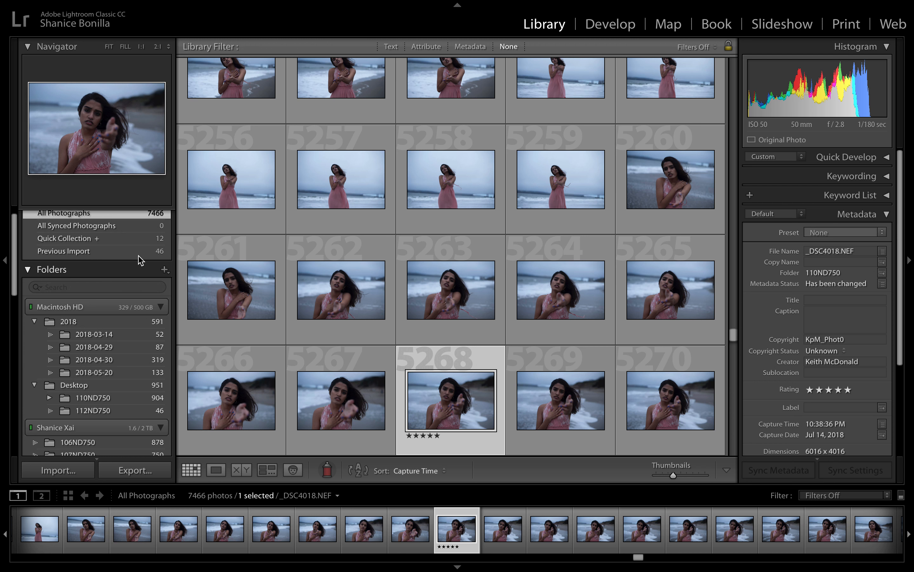
click(28, 270)
scroll(120, 278, up, 1)
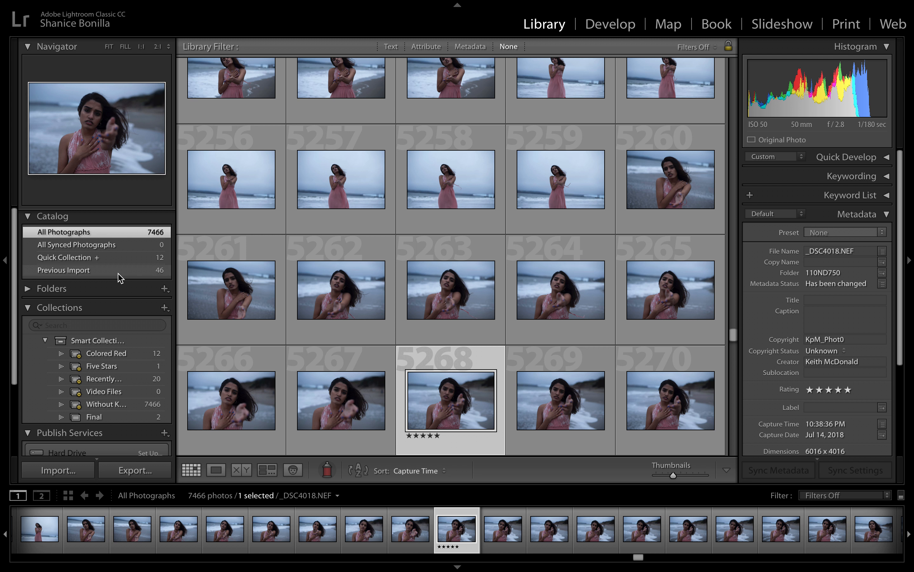
scroll(120, 398, down, 1)
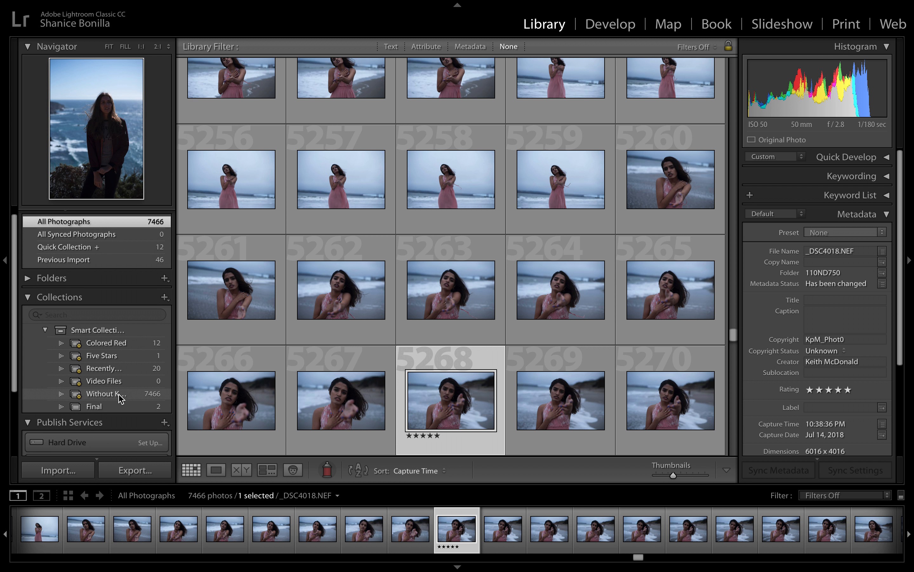
click(112, 354)
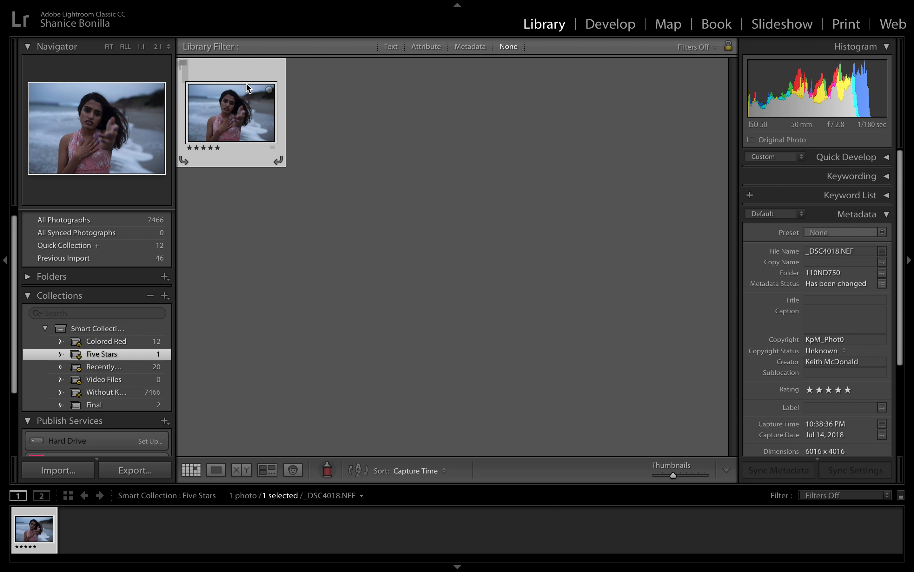
Enlarge the photo in the Five Stars collection and review its metadata, from file details to camera and lens data
double_click(234, 118)
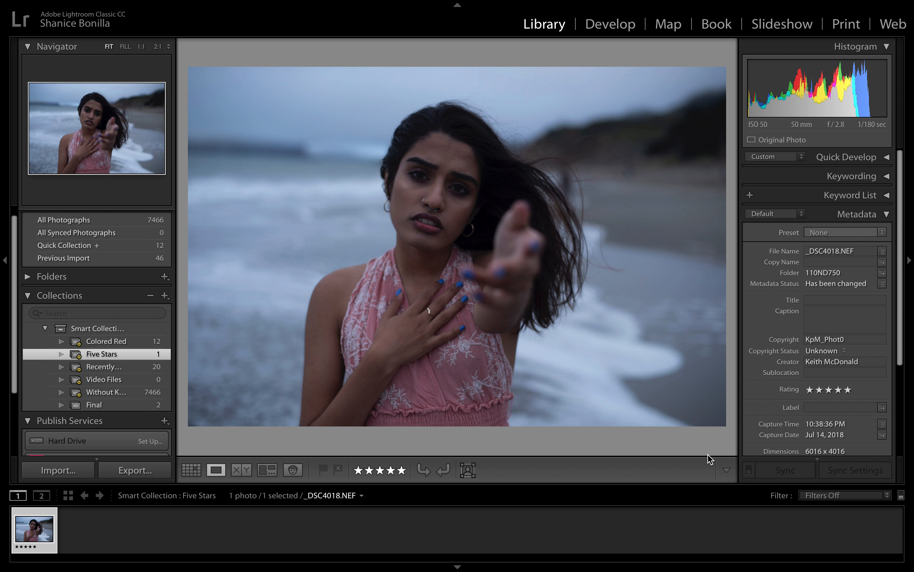
scroll(808, 339, down, 3)
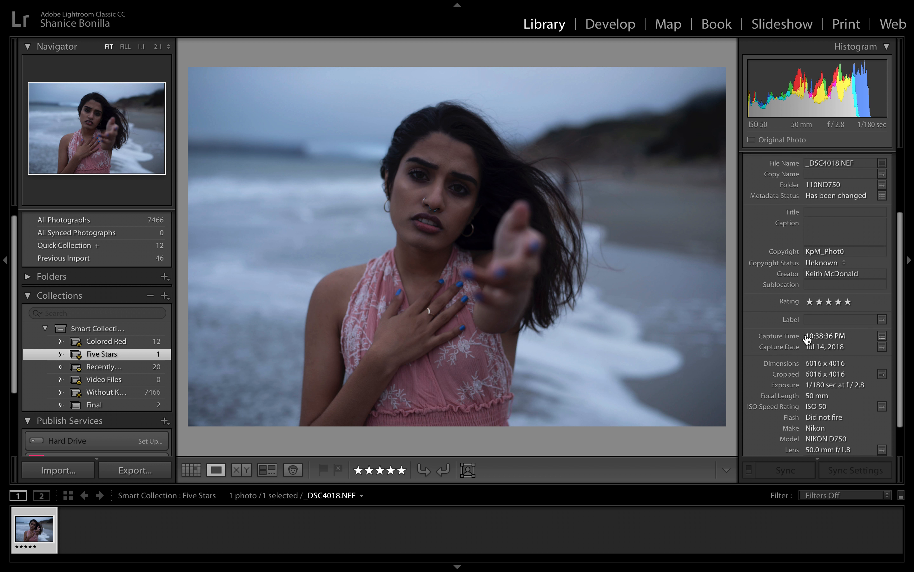
scroll(809, 339, down, 1)
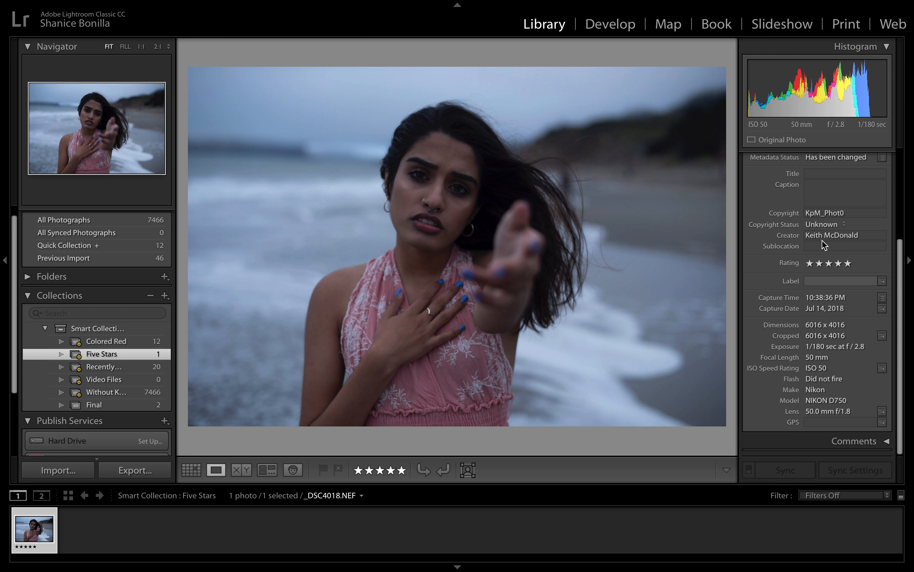
scroll(833, 194, up, 4)
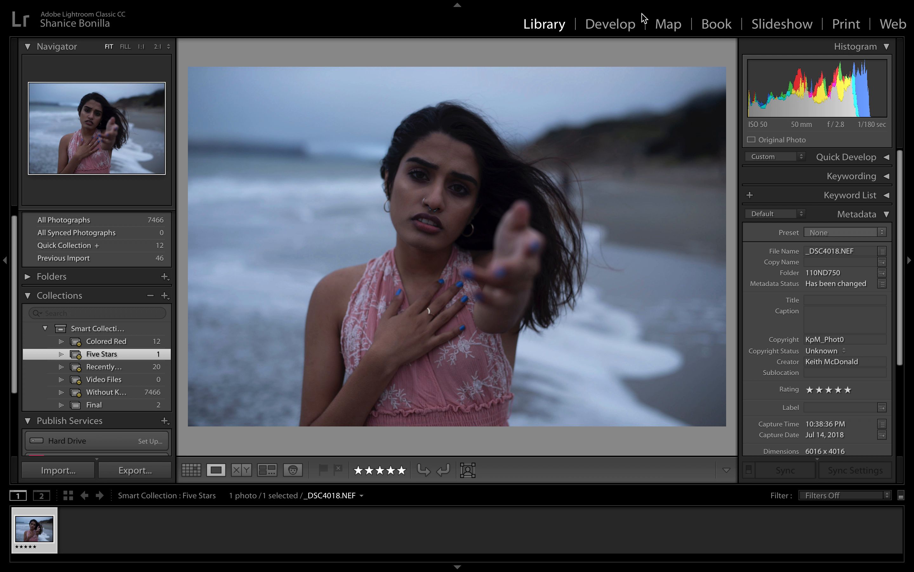
Bring the photo into the Develop module and collapse all adjustment sections from Basic through Calibration
click(621, 28)
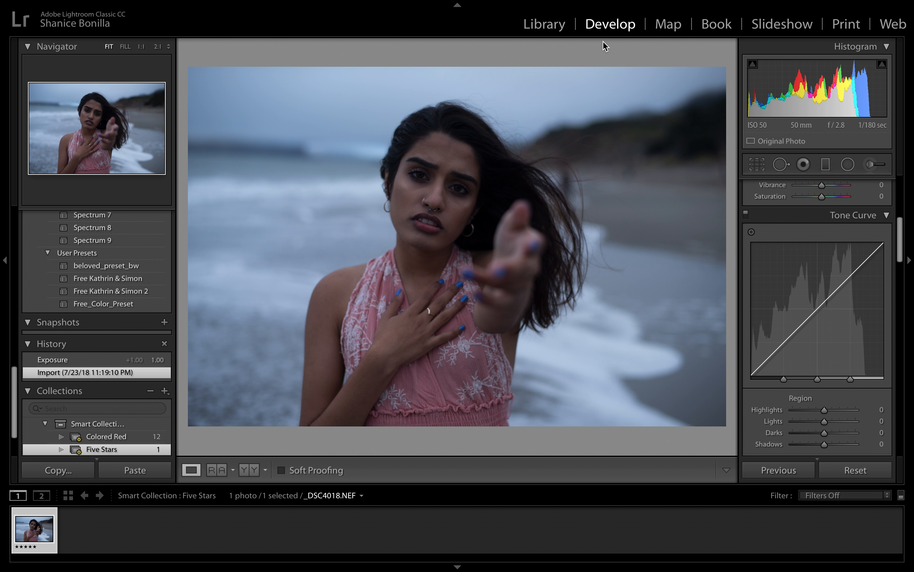
click(803, 219)
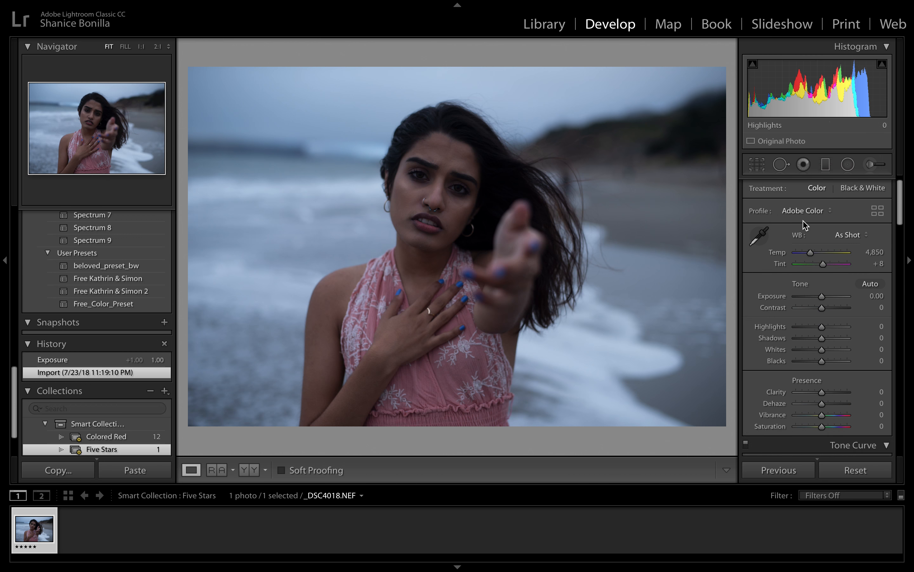
click(869, 185)
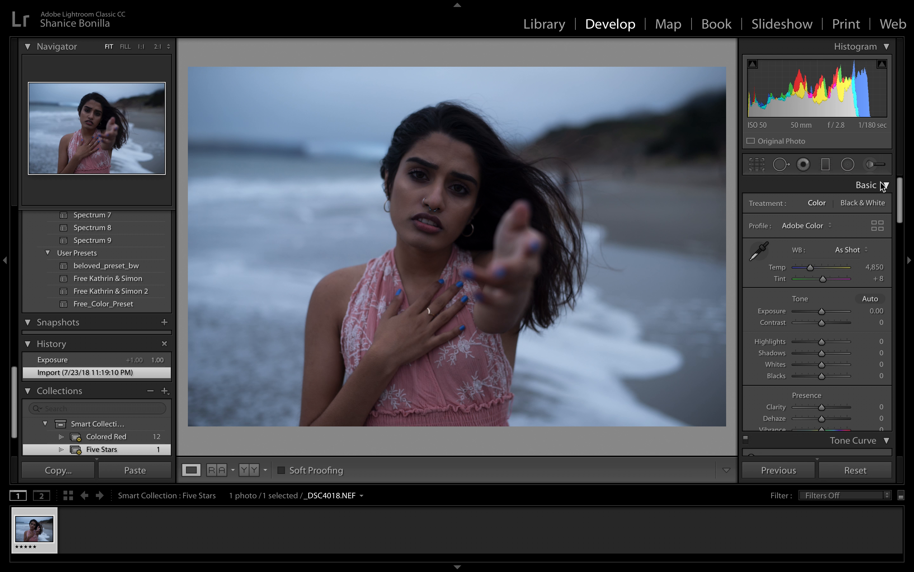
click(884, 204)
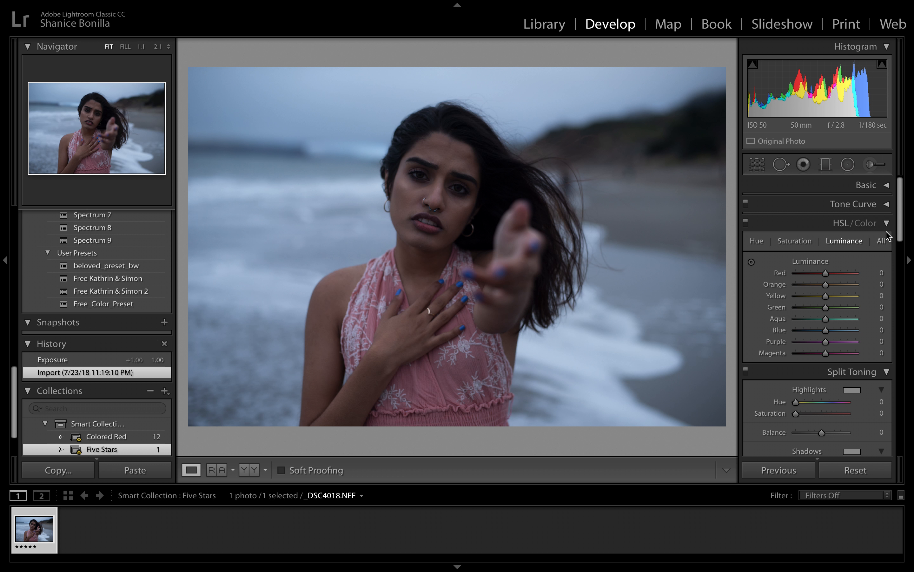
click(887, 229)
click(887, 242)
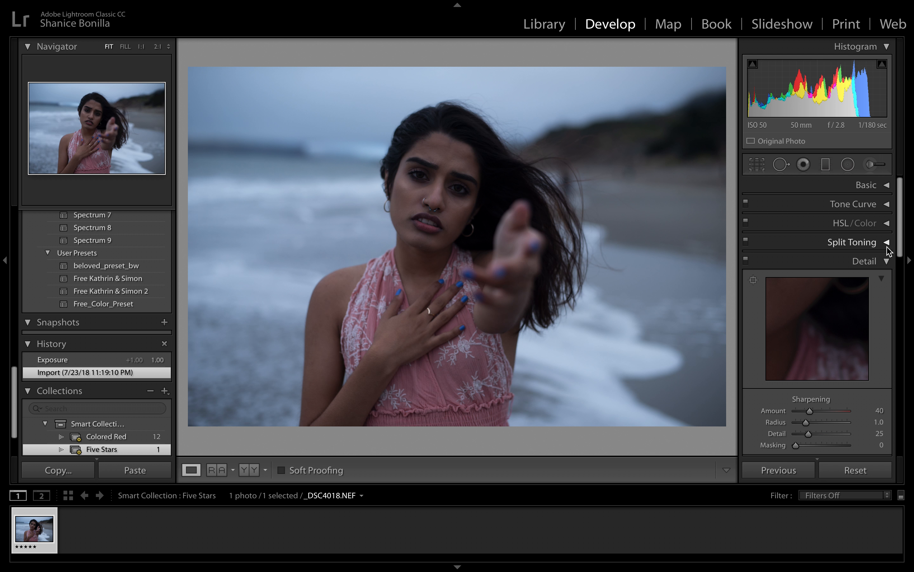
click(886, 261)
click(887, 279)
click(887, 299)
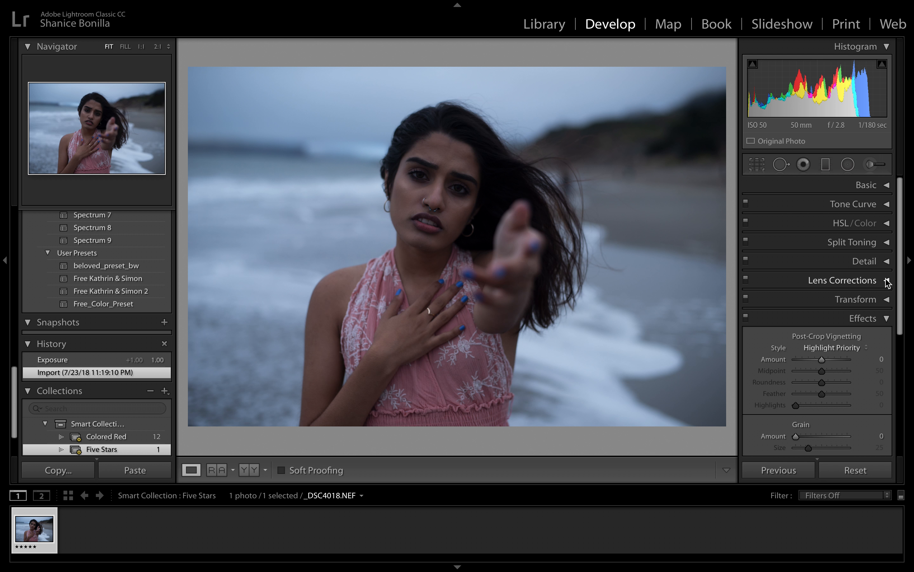
click(887, 318)
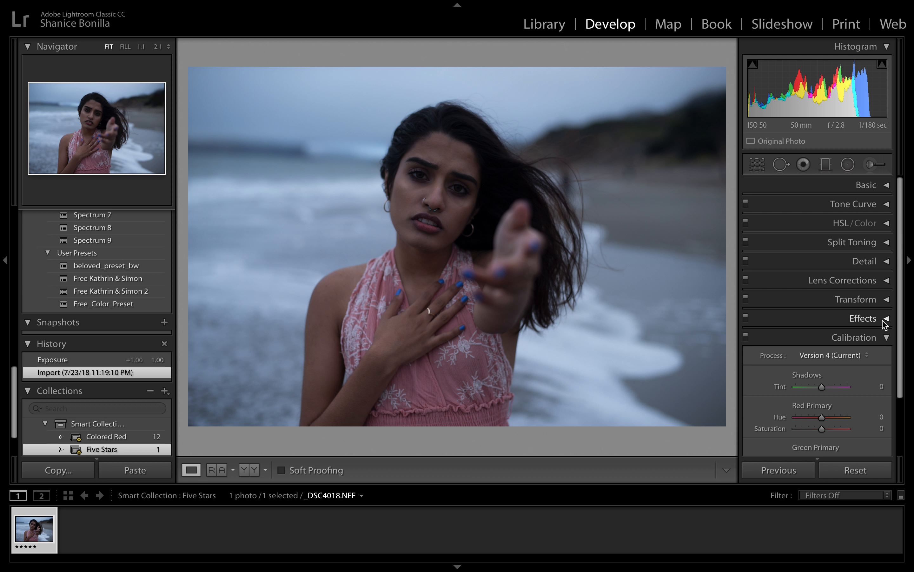
click(886, 337)
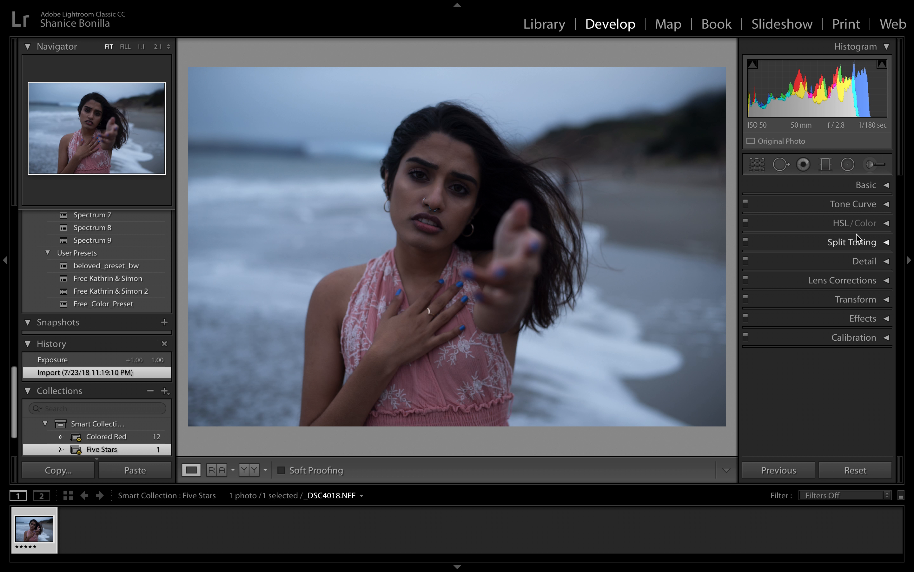
Expand the Basic adjustments and choose Adobe Color as the photo's profile
click(866, 187)
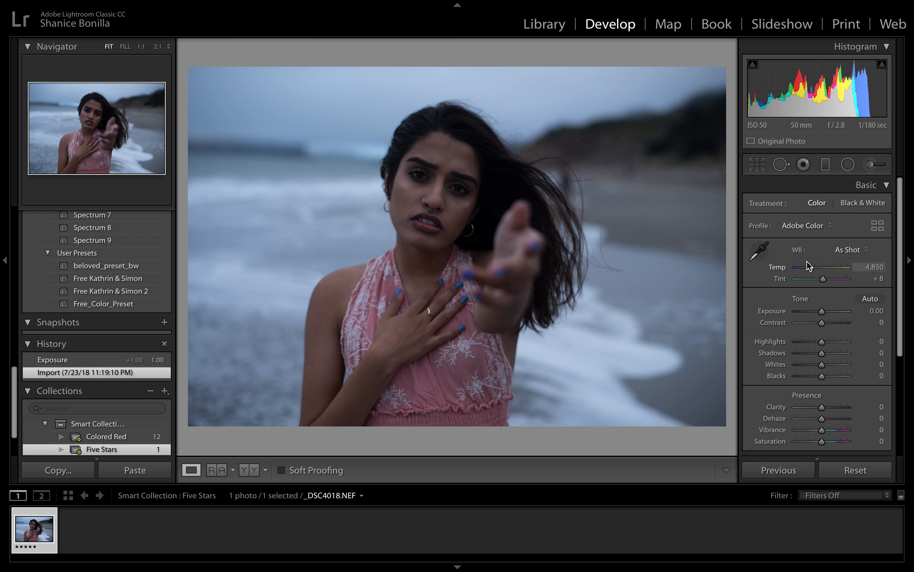
click(797, 227)
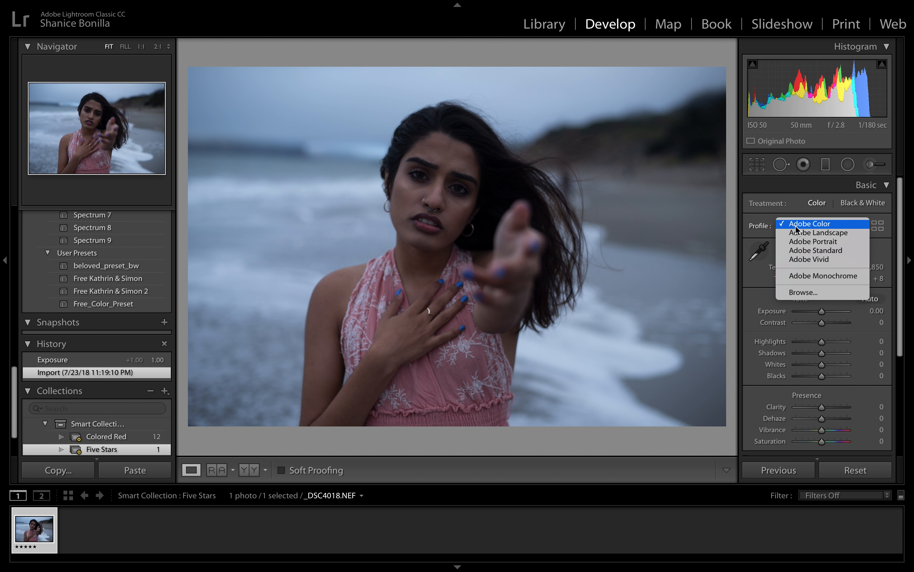
click(796, 226)
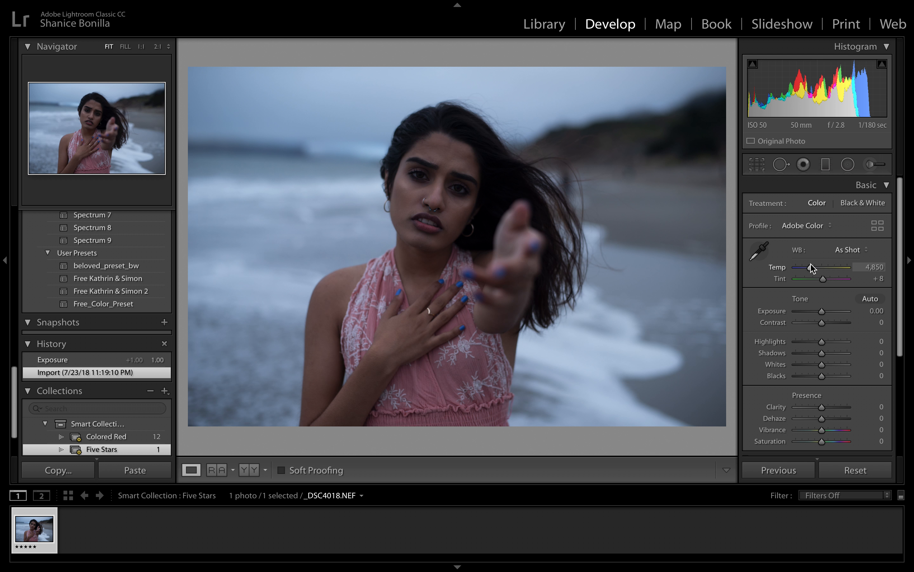
Set the temperature to 5,290, exposure to +0.65, highlights to +20, shadows to +11, whites to +7 and blacks to +21
drag(811, 269, 811, 269)
drag(822, 311, 826, 314)
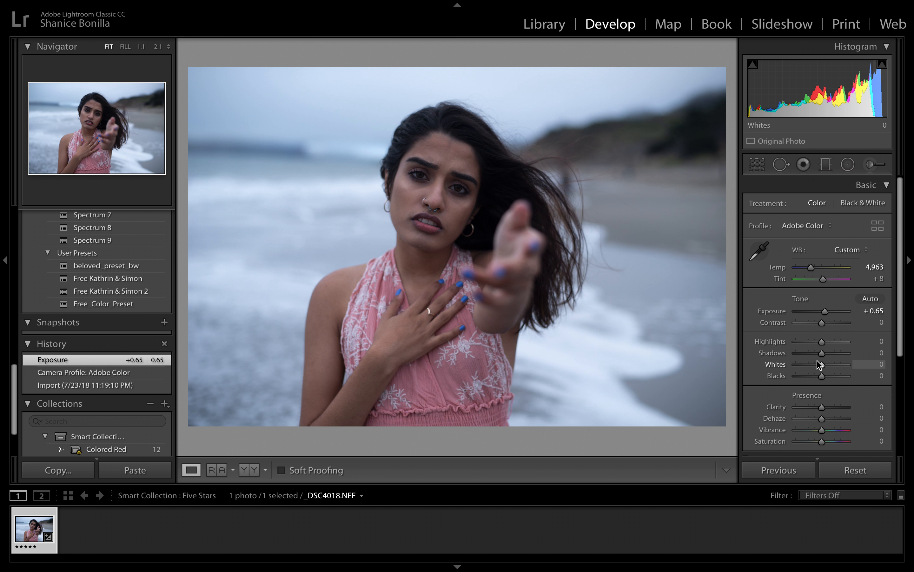
mouse_move(823, 344)
mouse_down()
mouse_move(815, 342)
mouse_move(829, 343)
mouse_move(824, 357)
mouse_up()
drag(812, 267, 814, 271)
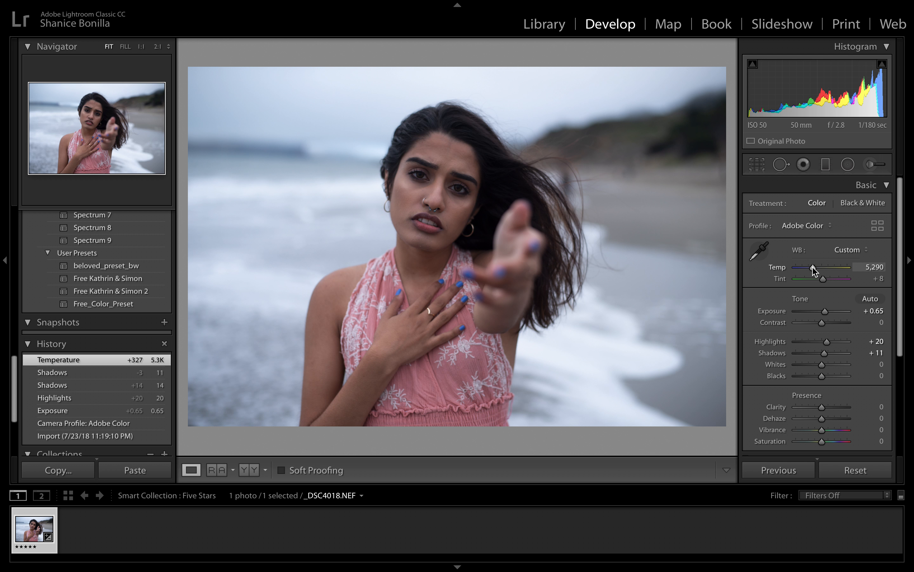
scroll(822, 394, down, 5)
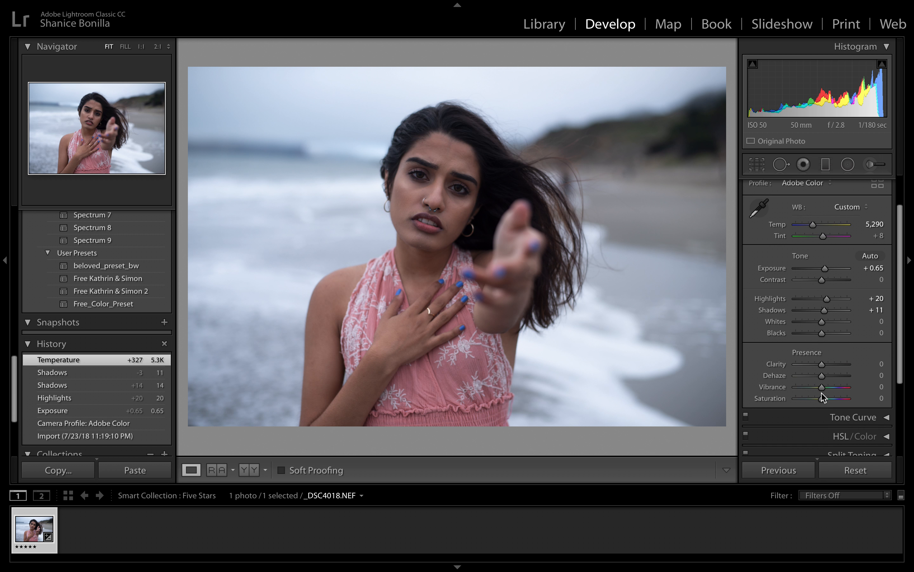
mouse_move(823, 313)
mouse_down()
mouse_move(807, 312)
mouse_move(824, 312)
mouse_move(827, 326)
mouse_up()
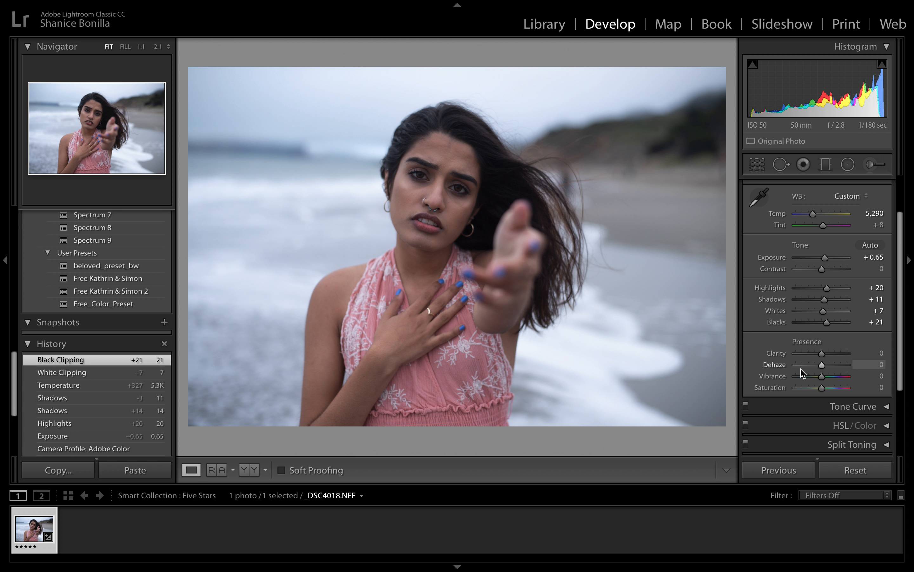
Try out different clarity amounts and a dehaze of +73 on the photo, and reset both to 0
scroll(812, 363, down, 2)
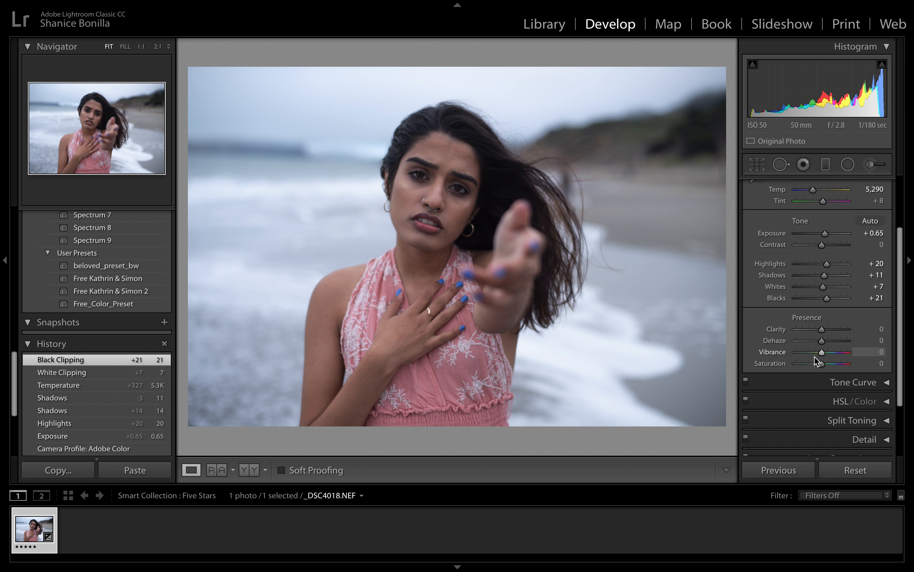
drag(823, 332, 801, 332)
drag(841, 334, 818, 329)
double_click(778, 329)
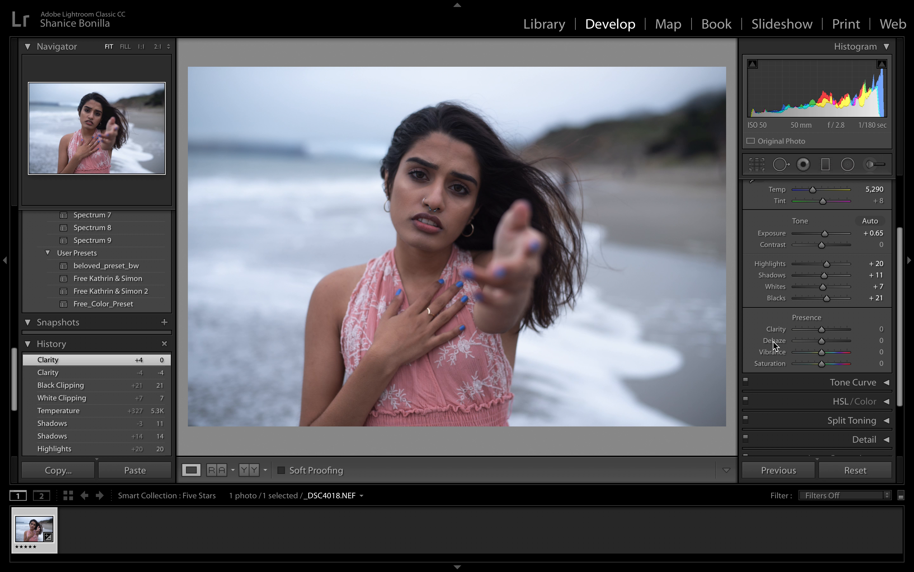
drag(823, 341, 842, 341)
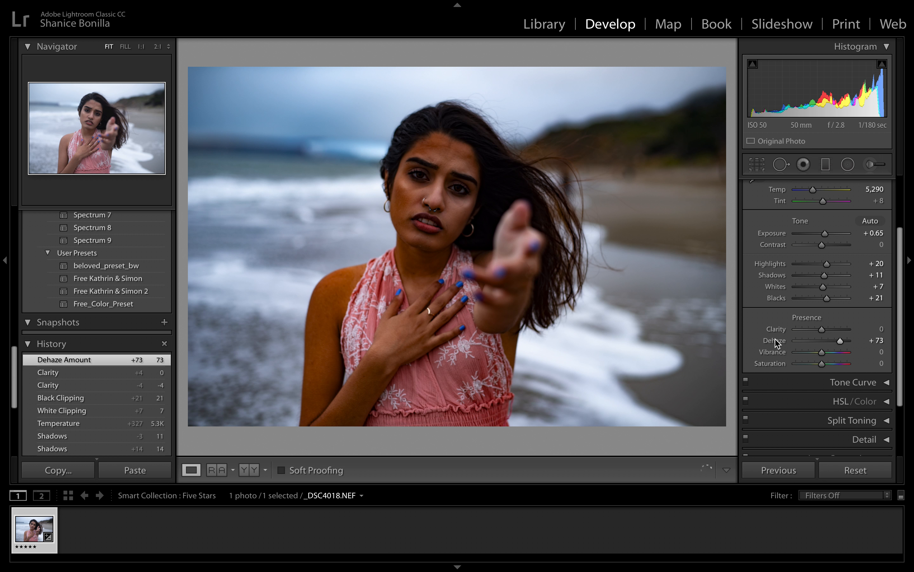
double_click(775, 341)
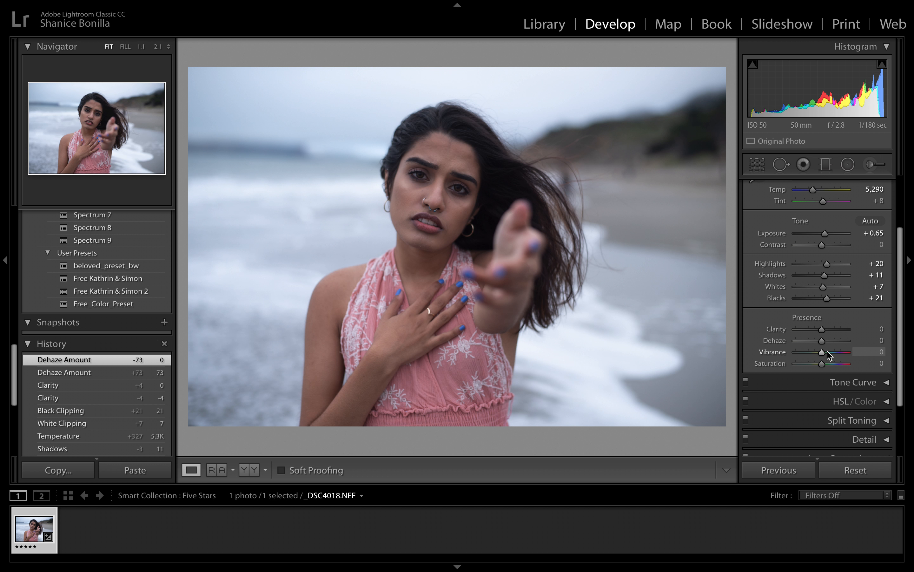
Set the photo's vibrance to +16 and saturation to +6
drag(822, 354, 826, 367)
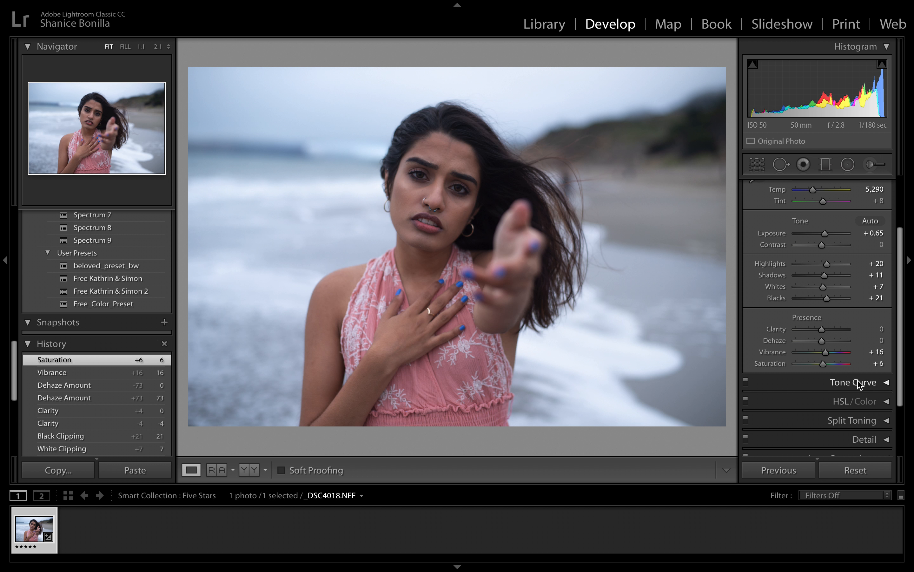
Expand the Tone Curve adjustments and raise the curve's highlights region to +18
click(887, 383)
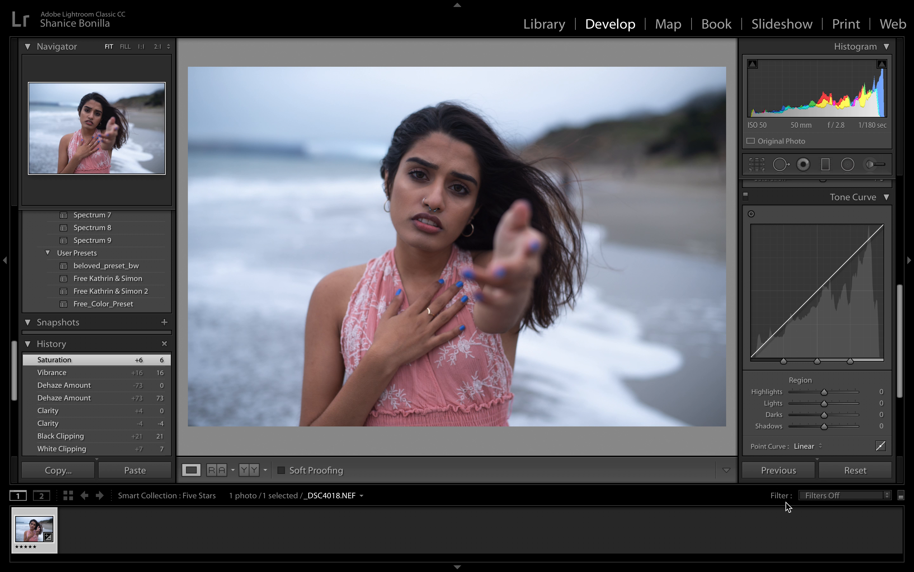
scroll(796, 382, down, 4)
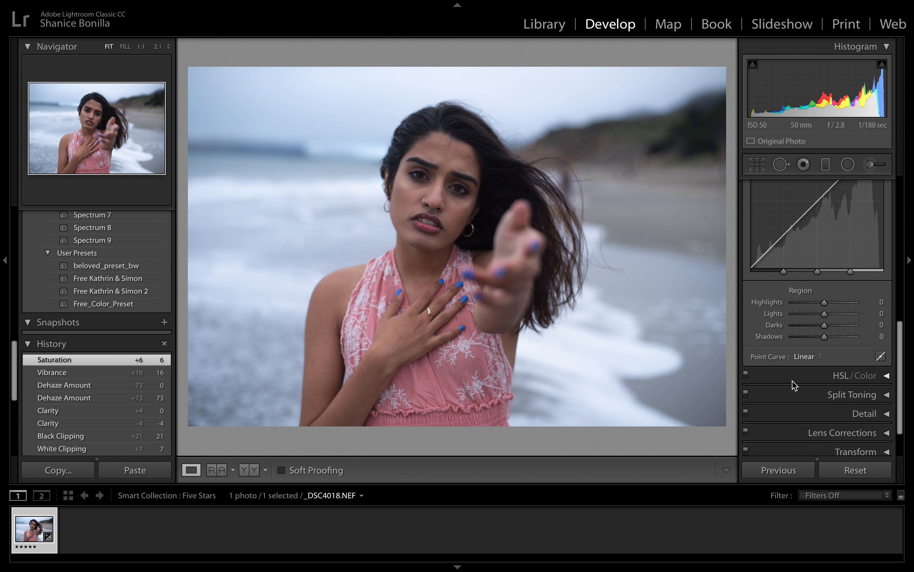
scroll(795, 385, up, 3)
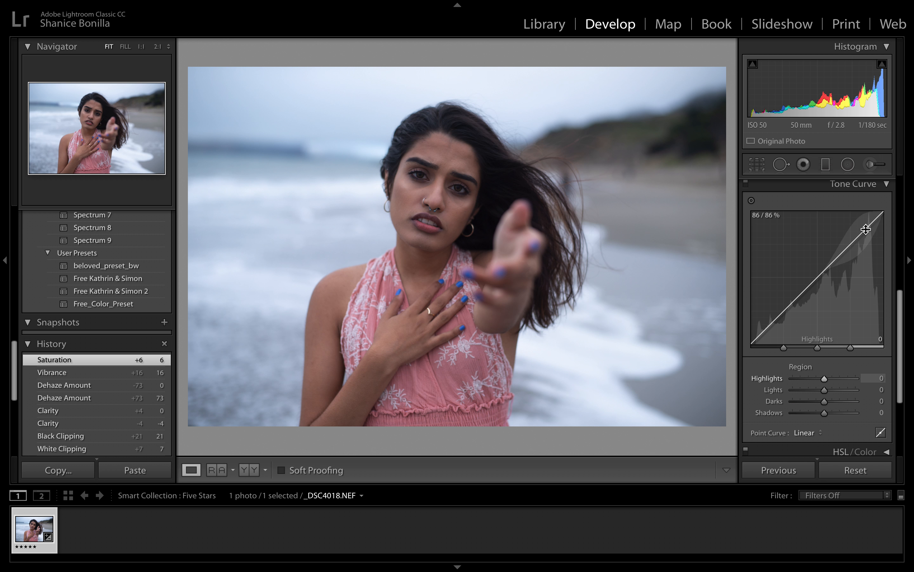
drag(865, 230, 865, 216)
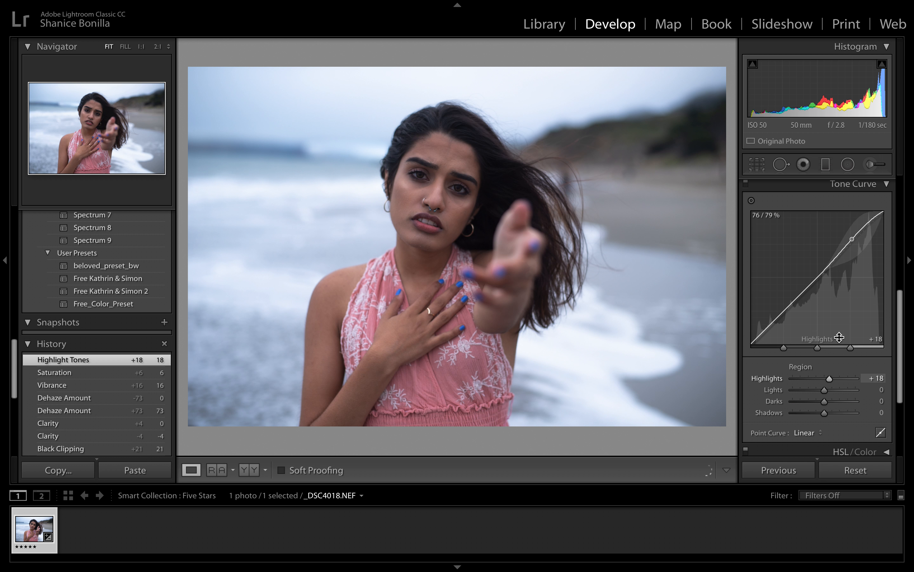
scroll(834, 390, down, 4)
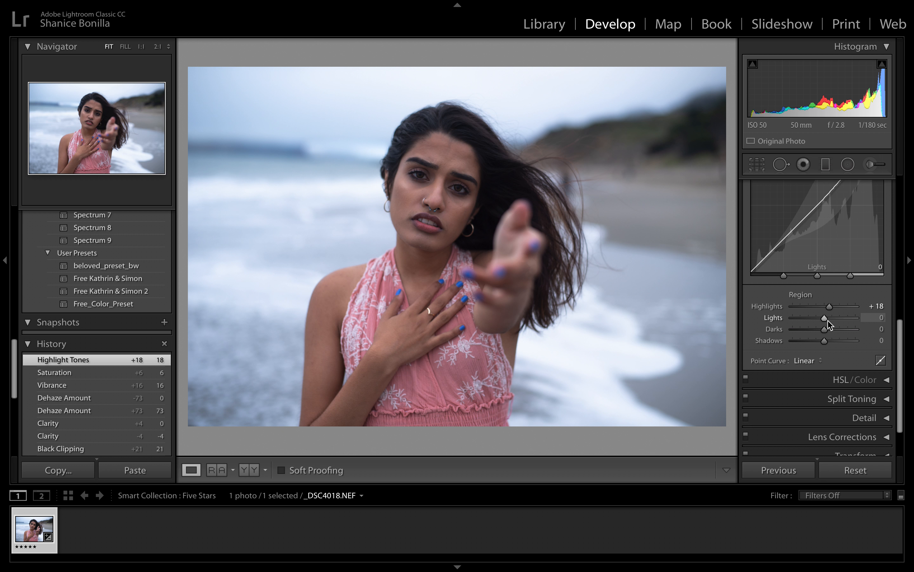
drag(825, 316, 825, 317)
scroll(896, 439, up, 15)
scroll(895, 439, down, 2)
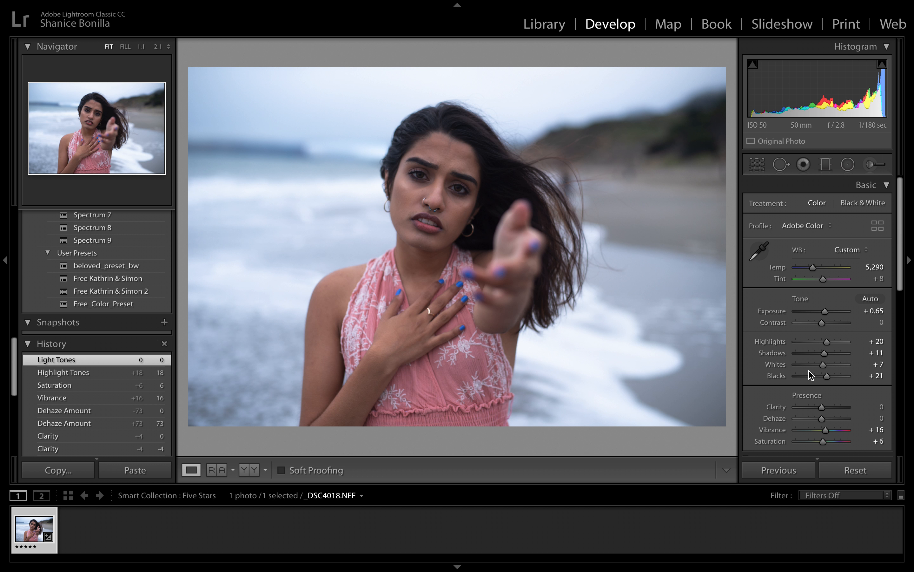
scroll(811, 373, down, 8)
scroll(809, 371, down, 6)
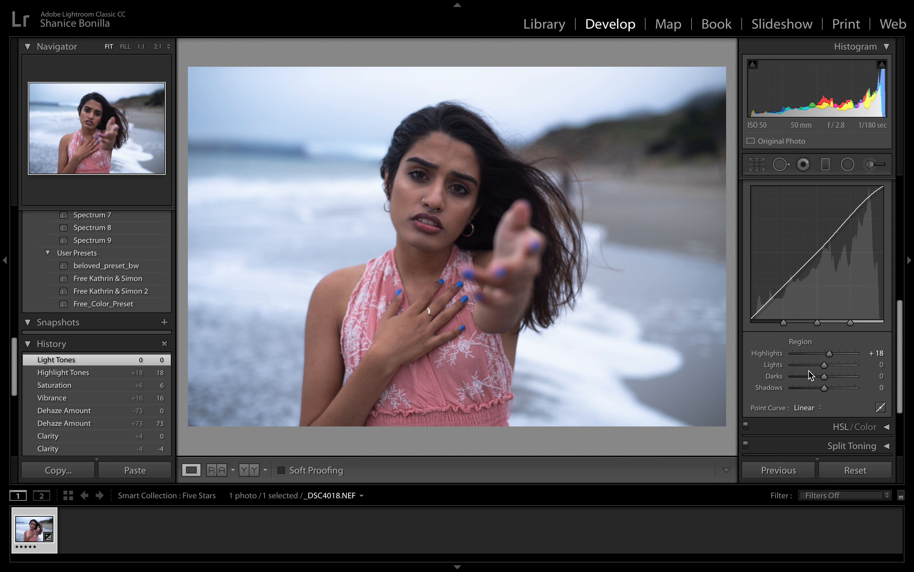
Try the Medium Contrast point curve with the curve's highlights at +37, undo both changes, and keep the point curve on Linear
scroll(812, 373, down, 1)
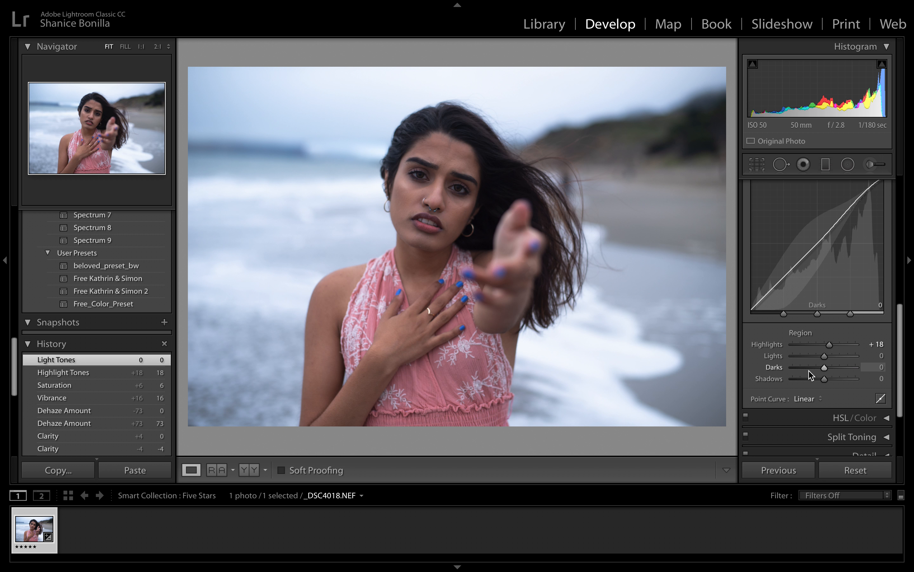
click(806, 399)
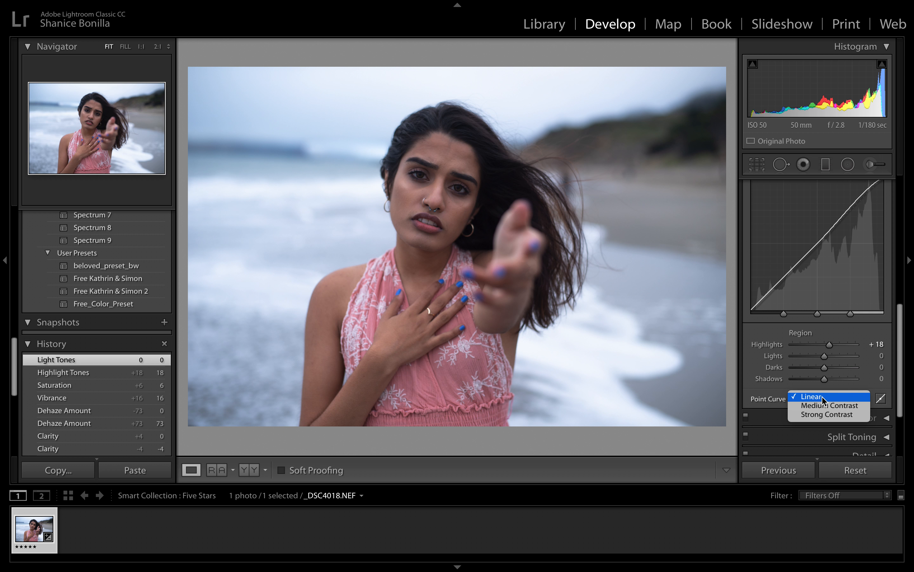
click(817, 405)
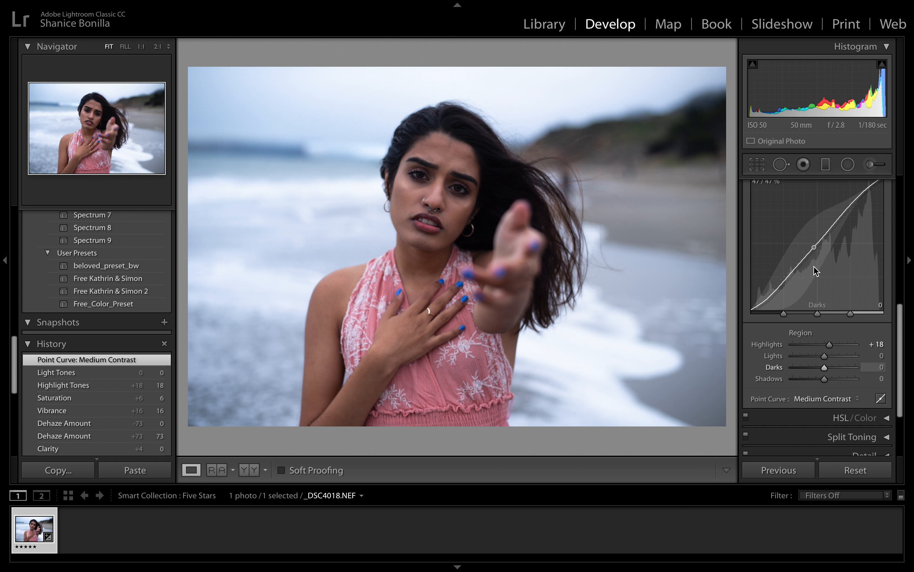
drag(829, 344, 835, 345)
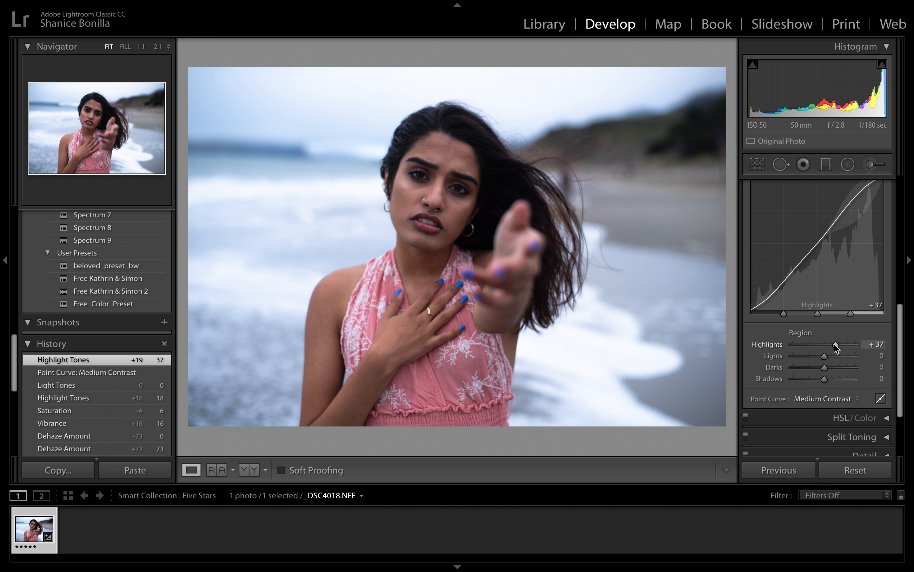
key(ctrl+z)
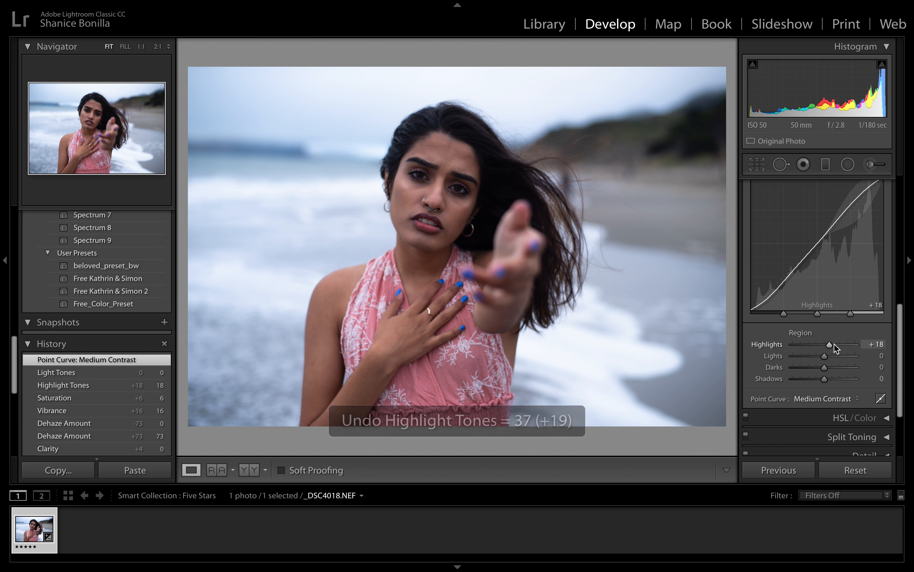
key(ctrl+z)
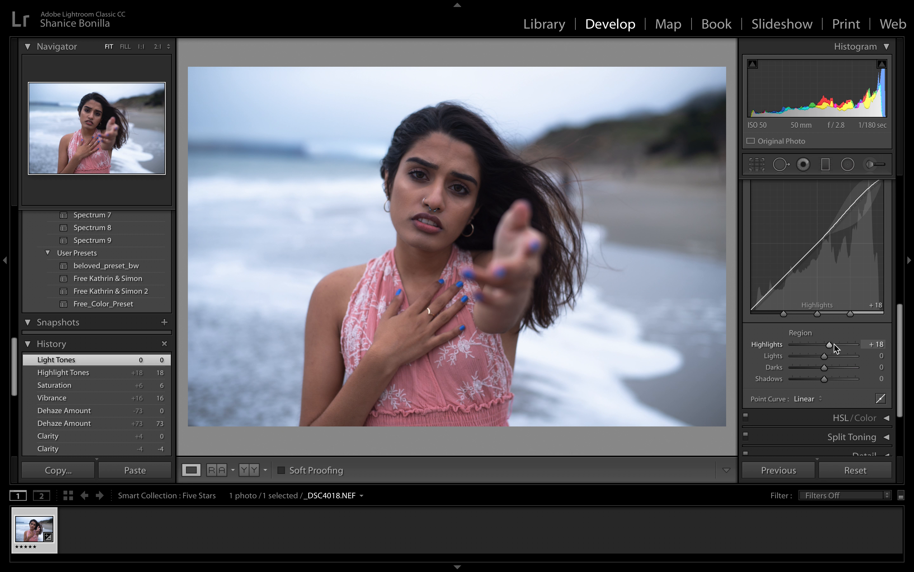
click(802, 399)
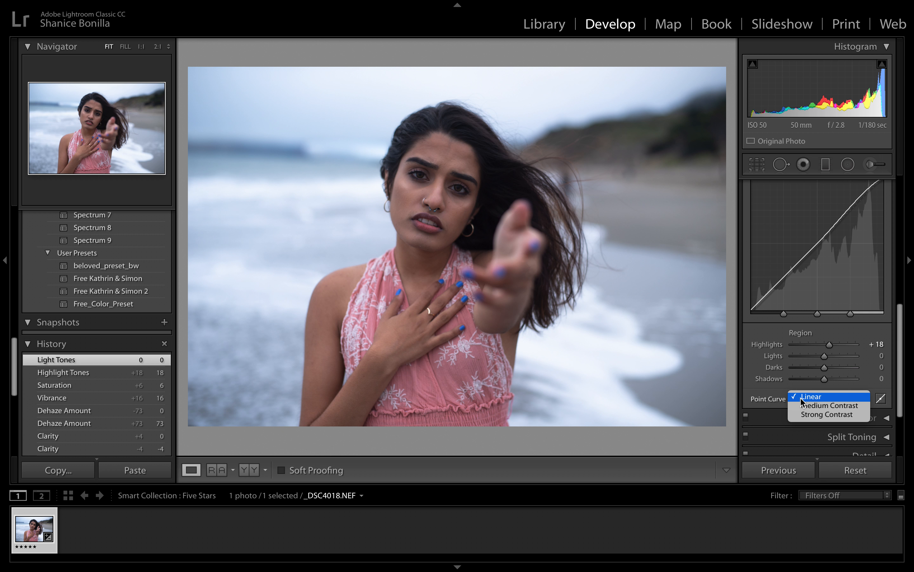
click(809, 396)
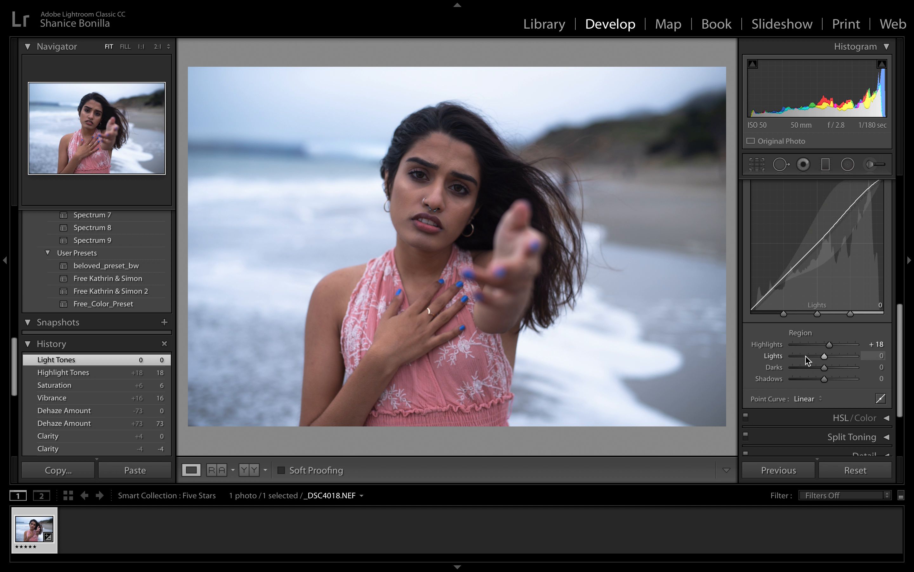
Expand the HSL/Color adjustments, switch from the color view to the HSL view, and adjust the red saturation
scroll(806, 359, down, 3)
click(865, 332)
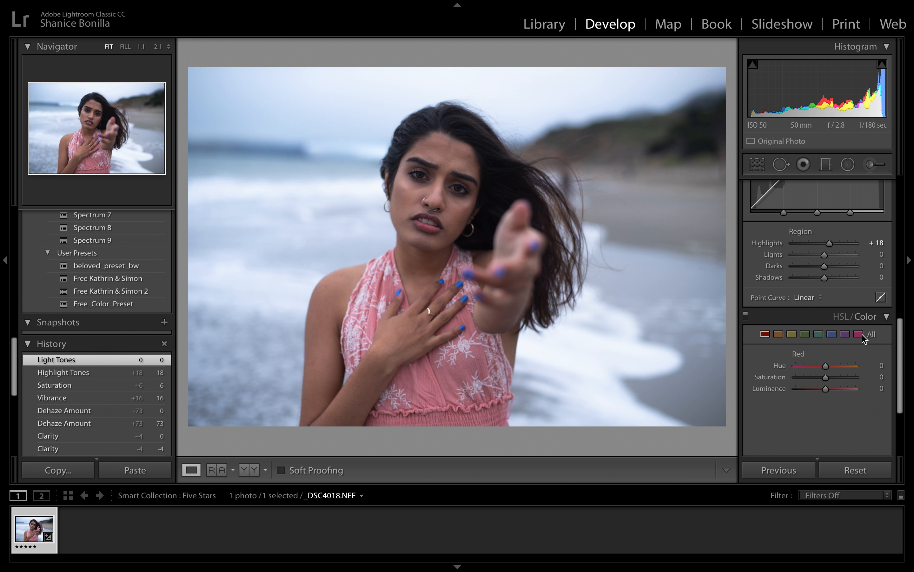
click(873, 334)
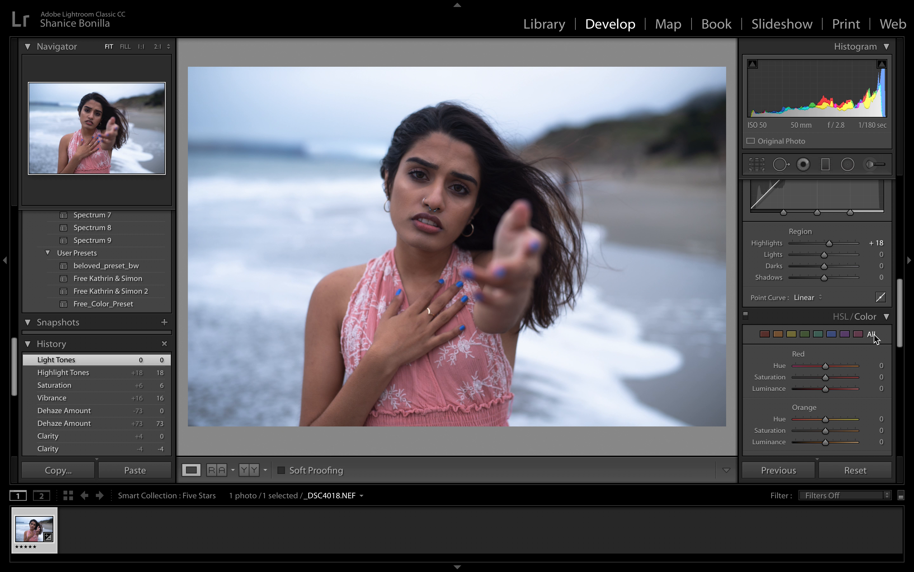
click(766, 335)
scroll(850, 401, down, 2)
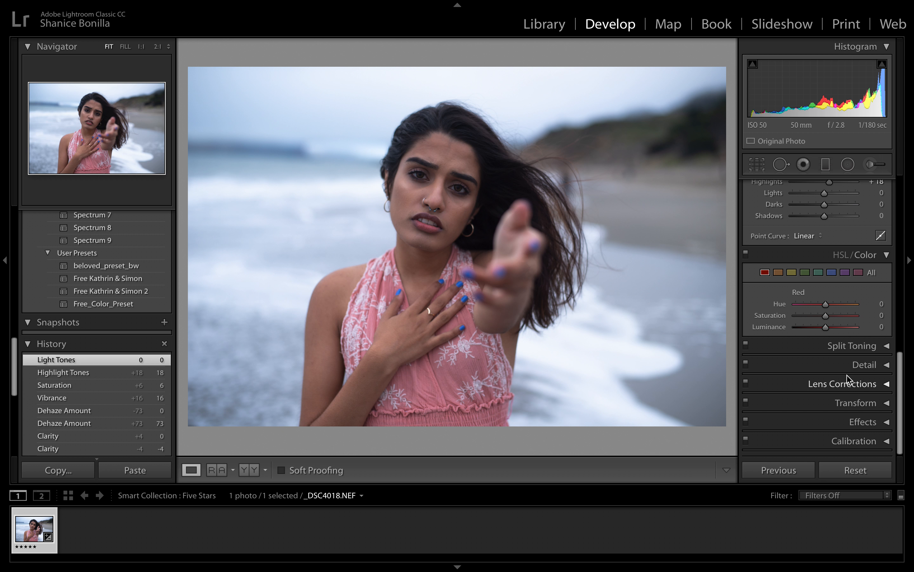
click(839, 255)
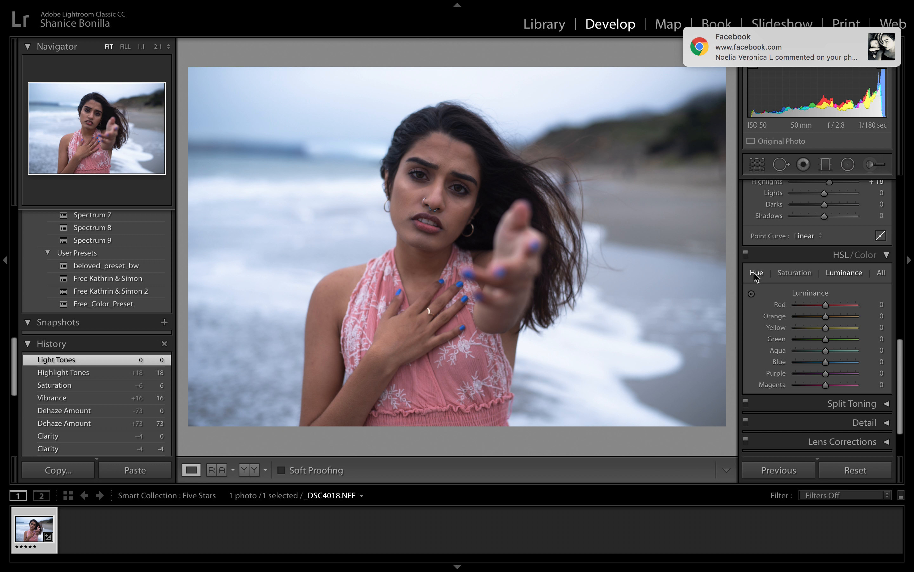
click(796, 274)
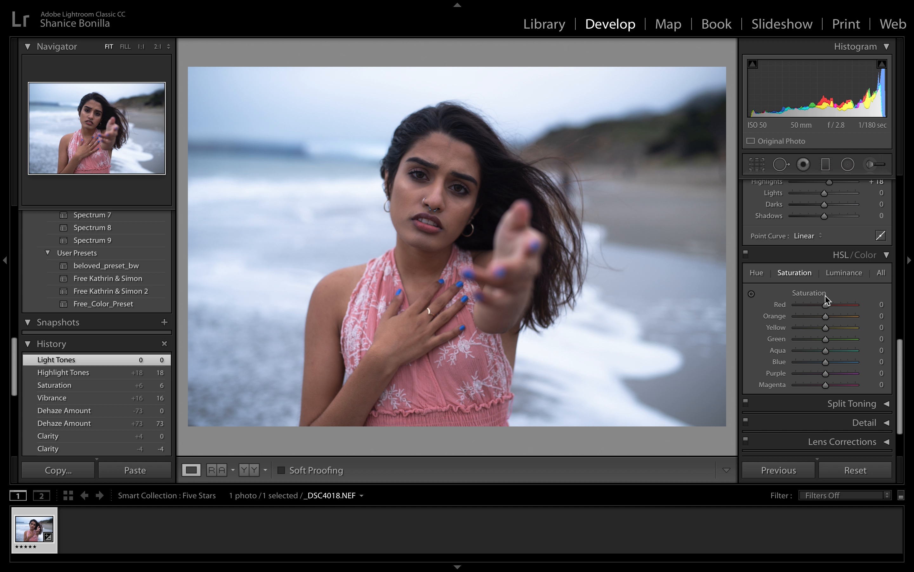
mouse_move(829, 307)
mouse_down()
mouse_move(821, 305)
mouse_move(836, 306)
mouse_move(755, 312)
mouse_move(874, 306)
mouse_move(806, 306)
mouse_move(823, 306)
mouse_move(802, 319)
mouse_move(831, 317)
mouse_up()
Reset the red, orange and aqua hue shifts, and adjust the photo's blue and purple hues
click(758, 272)
double_click(780, 304)
double_click(775, 316)
double_click(779, 362)
drag(826, 362, 851, 341)
double_click(784, 354)
drag(826, 376, 900, 377)
Set the HSL saturation of aqua to +3 and of red to -2
click(799, 276)
mouse_move(826, 351)
mouse_down()
mouse_move(747, 365)
mouse_move(827, 352)
mouse_up()
mouse_move(828, 304)
mouse_down()
mouse_move(855, 305)
mouse_move(792, 306)
mouse_move(867, 306)
mouse_move(836, 305)
mouse_move(843, 317)
mouse_move(835, 317)
mouse_up()
Set the HSL luminance to red +31, orange +31, aqua -100, blue +6, purple +40 and magenta +50
click(839, 278)
drag(825, 362, 756, 361)
mouse_move(826, 374)
mouse_down()
mouse_move(847, 374)
mouse_move(775, 374)
mouse_move(845, 373)
mouse_move(837, 383)
mouse_move(804, 383)
mouse_move(841, 385)
mouse_up()
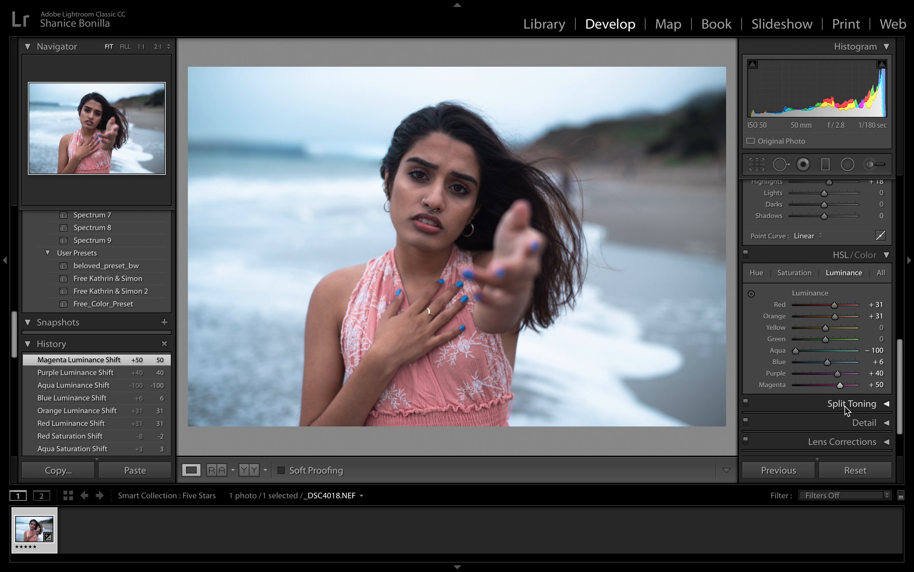
Expand the Split Toning adjustments and set the highlights to hue 186 and saturation 7
click(845, 405)
scroll(781, 383, down, 3)
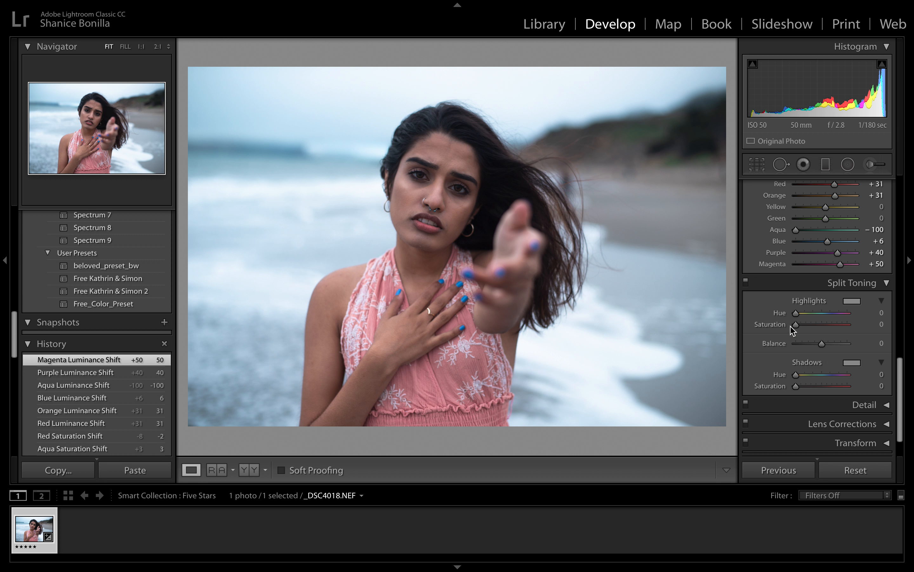
drag(798, 313, 819, 324)
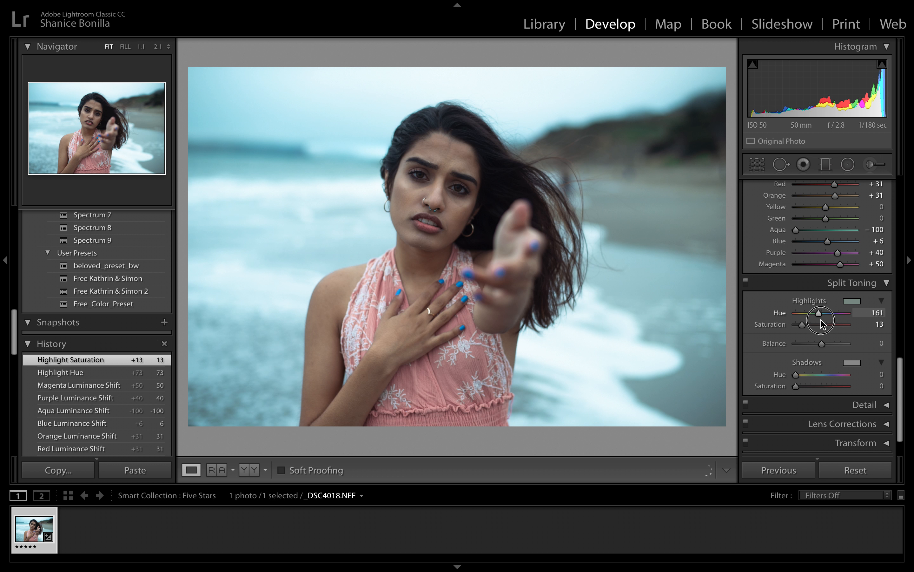
drag(803, 325, 801, 328)
Set the split toning shadows to hue 47 and saturation 11, and lower the highlights' saturation to 5
drag(796, 377, 824, 387)
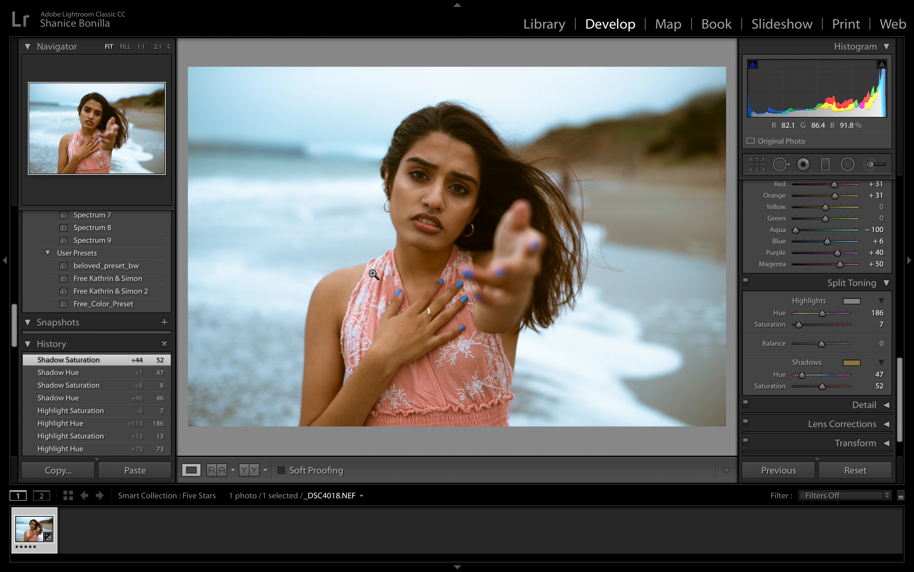
drag(823, 386, 802, 389)
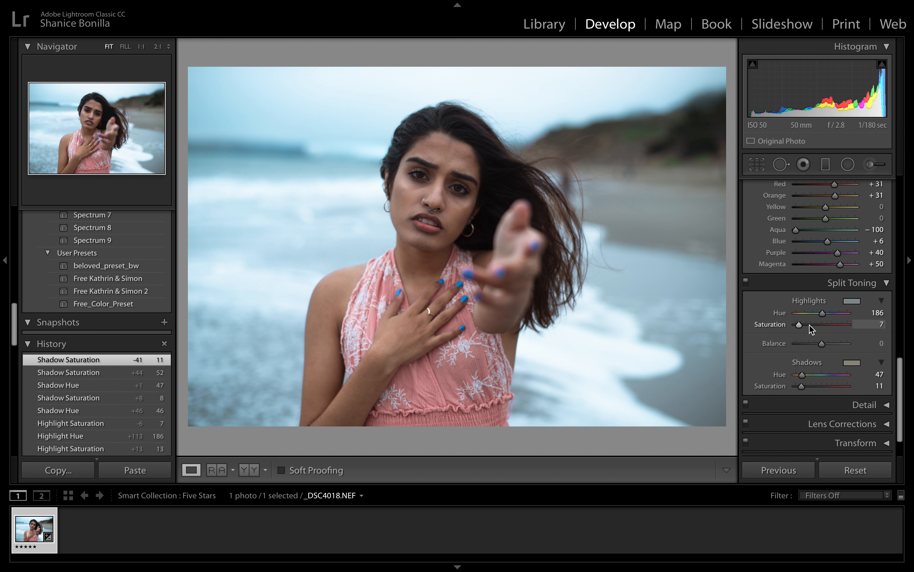
click(798, 324)
drag(799, 325, 799, 324)
Expand the Detail adjustments and set the sharpening amount to 102
scroll(865, 363, down, 2)
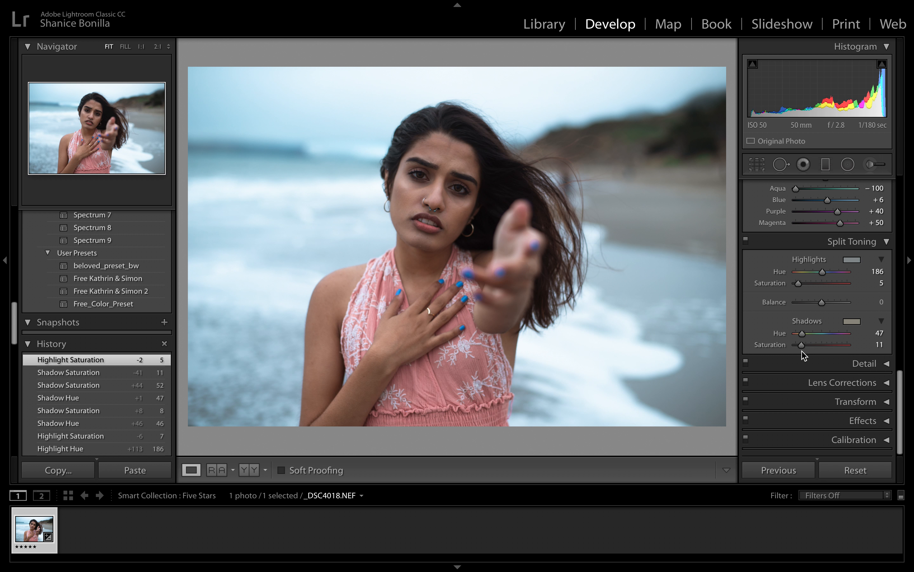
click(865, 364)
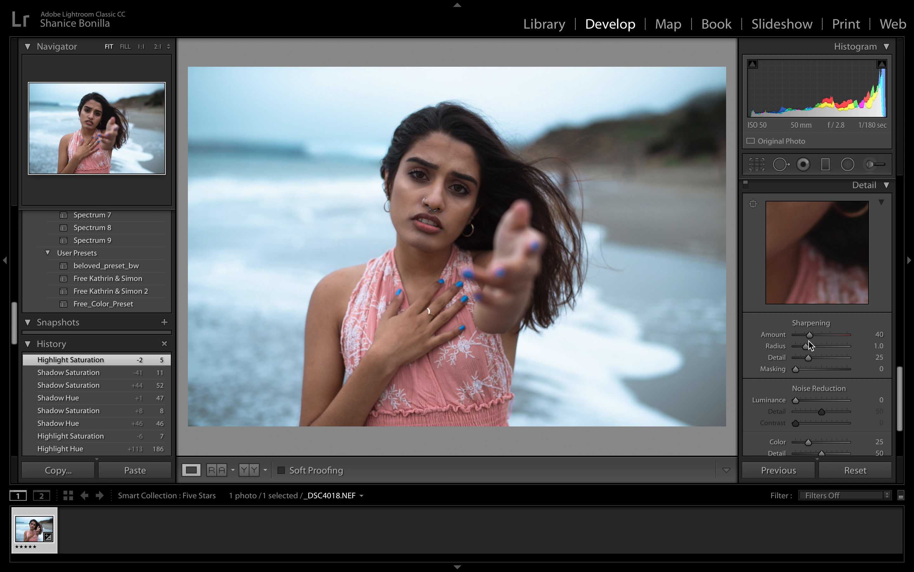
drag(809, 336, 831, 338)
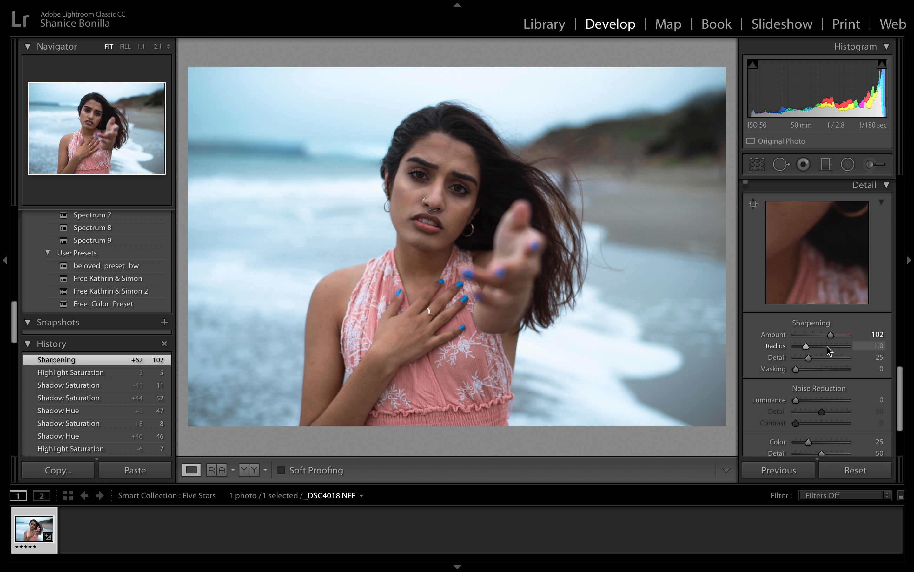
Enable the lens profile corrections and set the correction amounts to distortion 200 and vignetting 66
scroll(808, 354, down, 5)
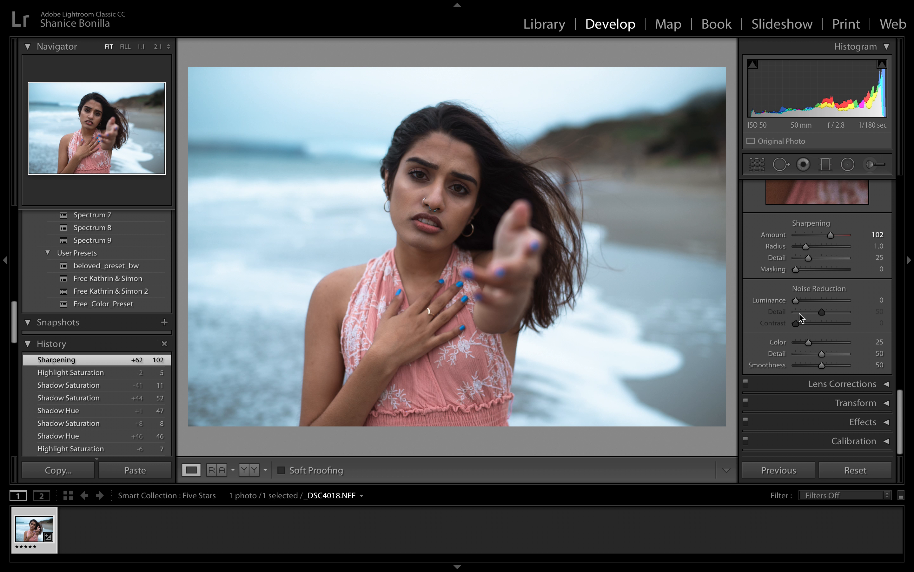
click(829, 390)
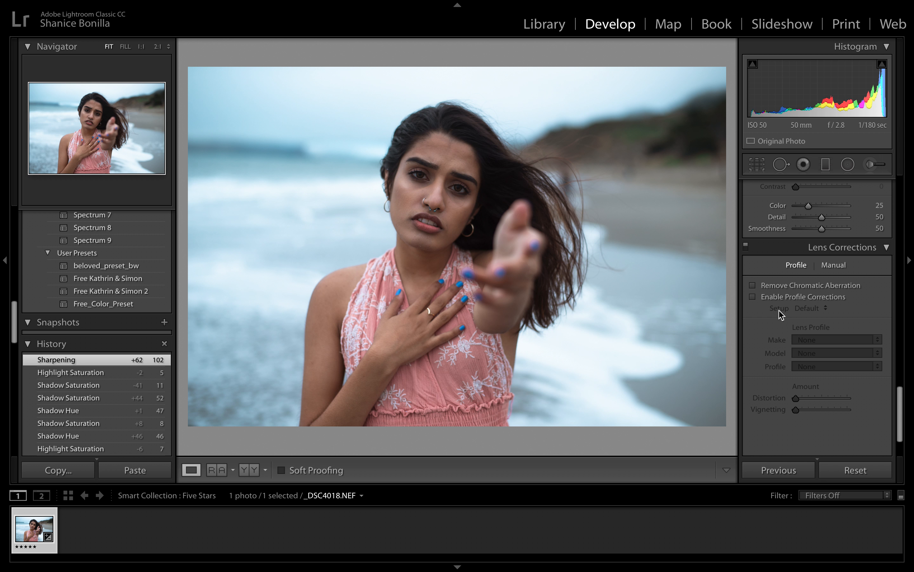
click(753, 296)
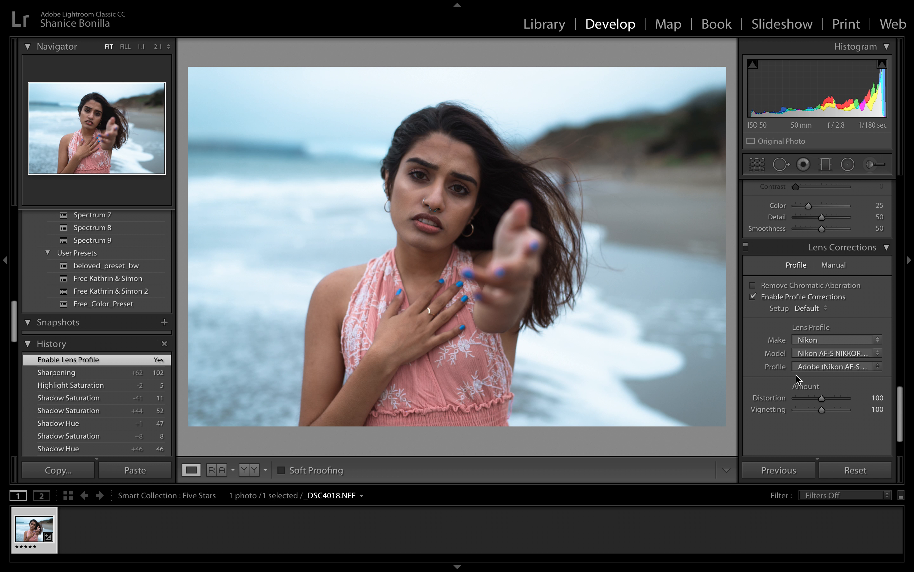
scroll(773, 371, down, 3)
drag(822, 344, 892, 345)
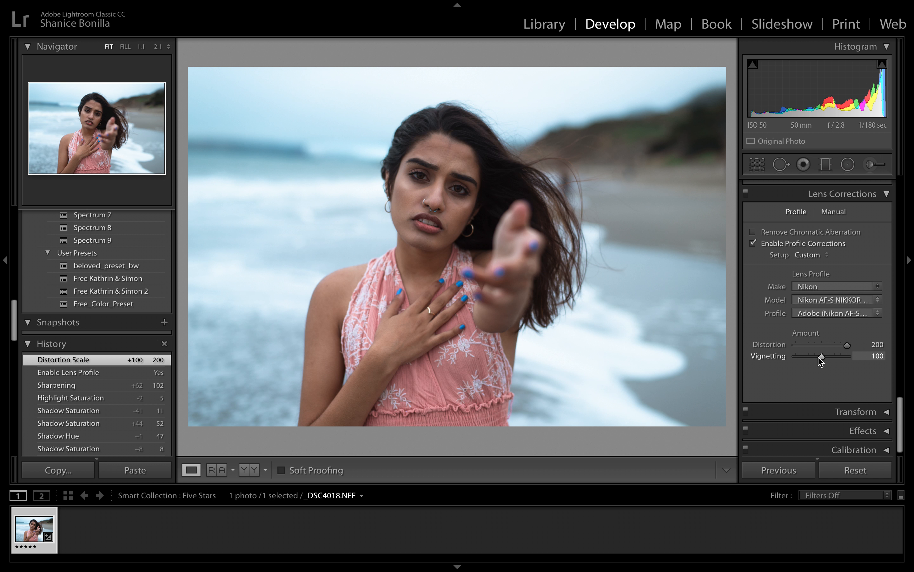
drag(822, 357, 813, 356)
click(856, 412)
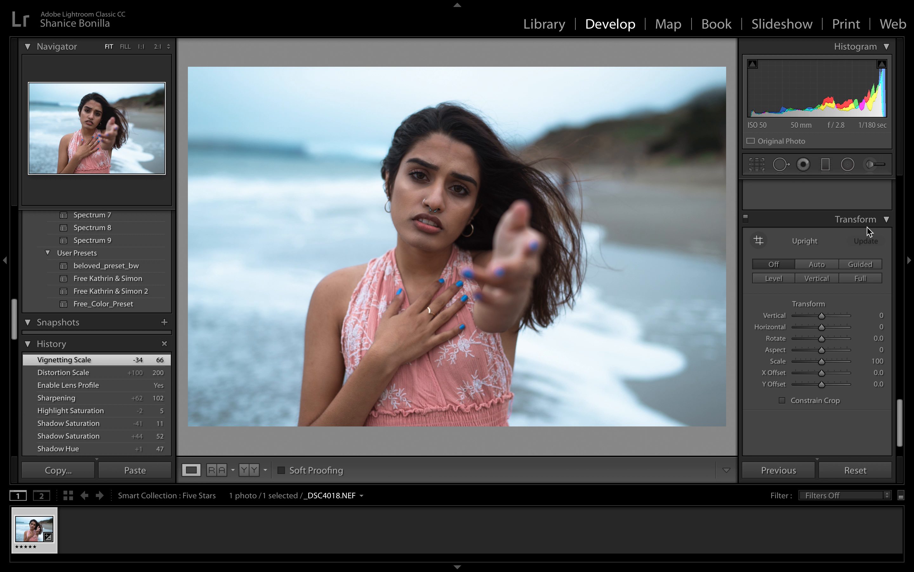
click(861, 216)
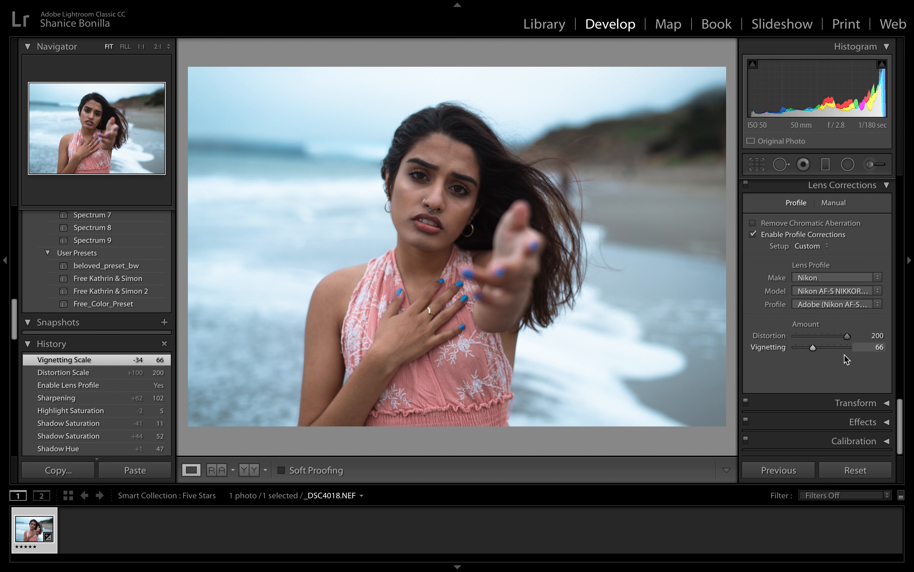
Expand the Effects adjustments, try grain amounts of 100 and 33 on the zoomed-in face, and reset the grain amount to 0
click(865, 420)
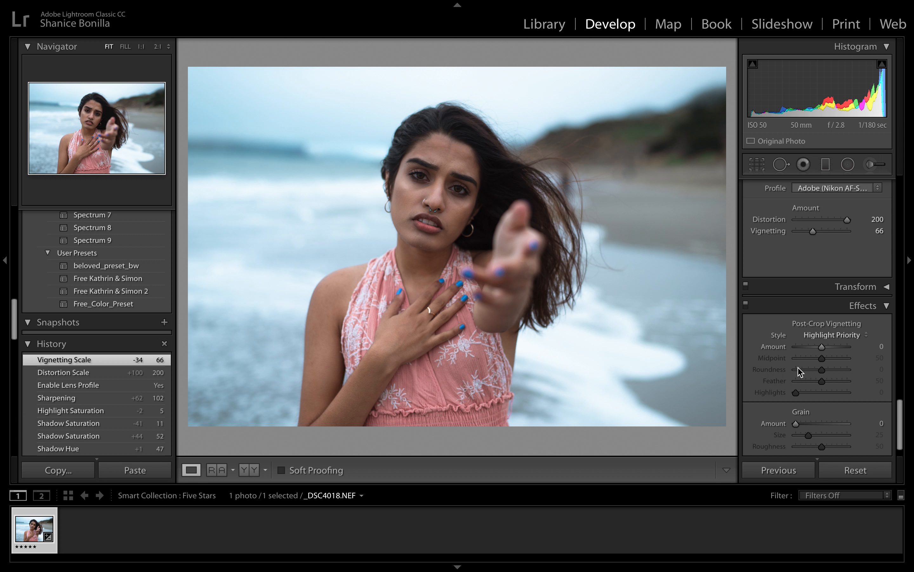
scroll(794, 412, down, 2)
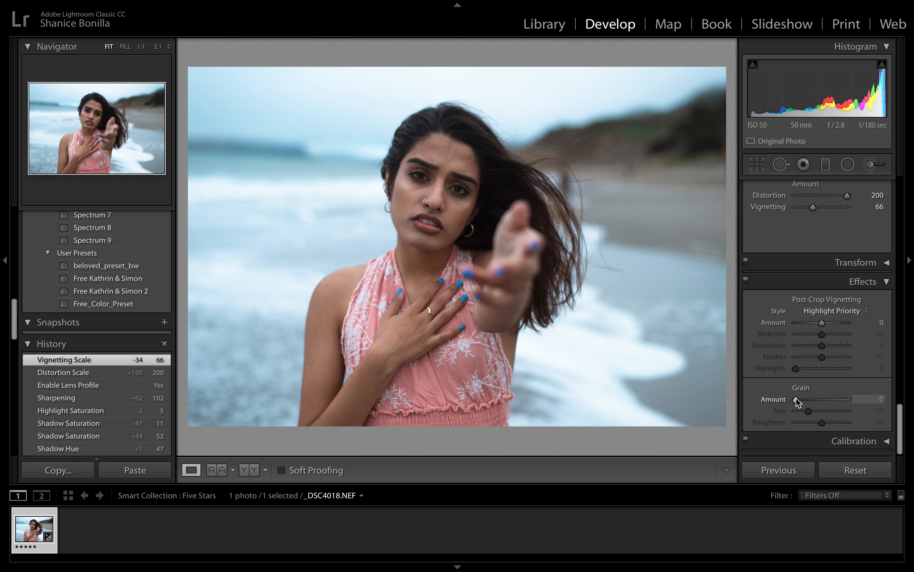
click(434, 185)
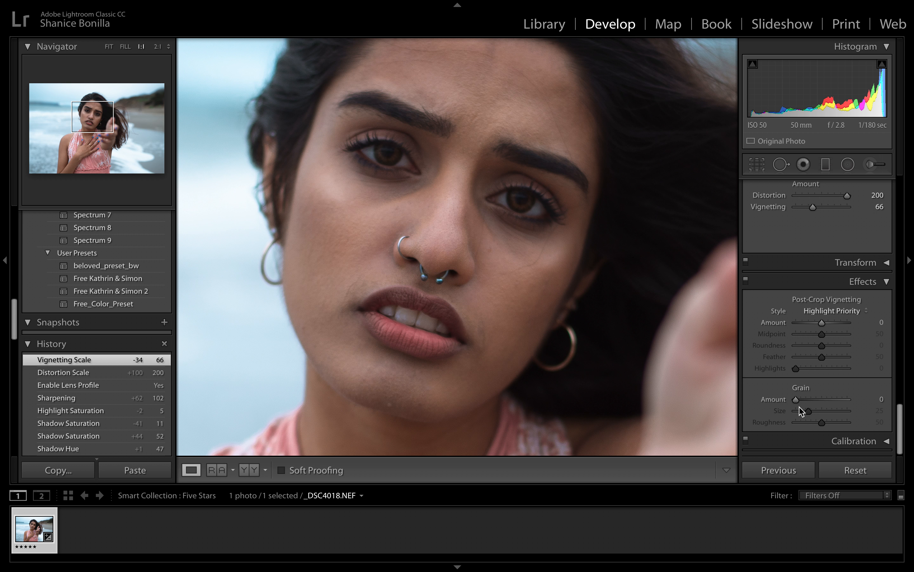
drag(795, 399, 875, 402)
drag(813, 400, 813, 400)
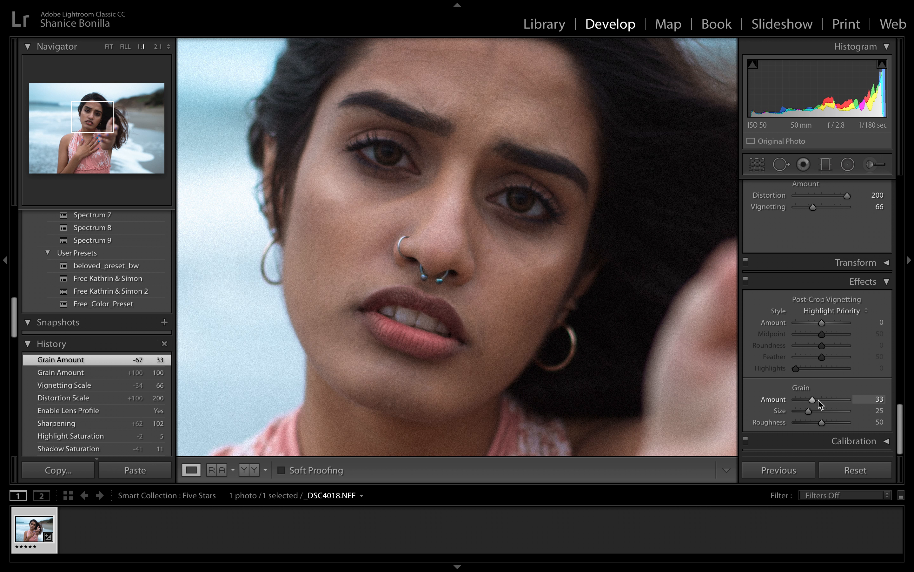
double_click(771, 399)
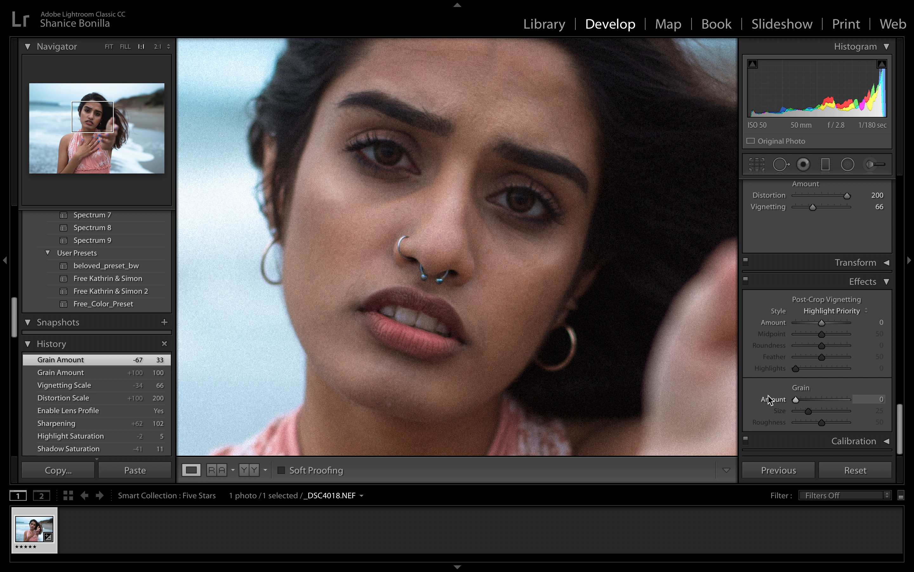
click(468, 229)
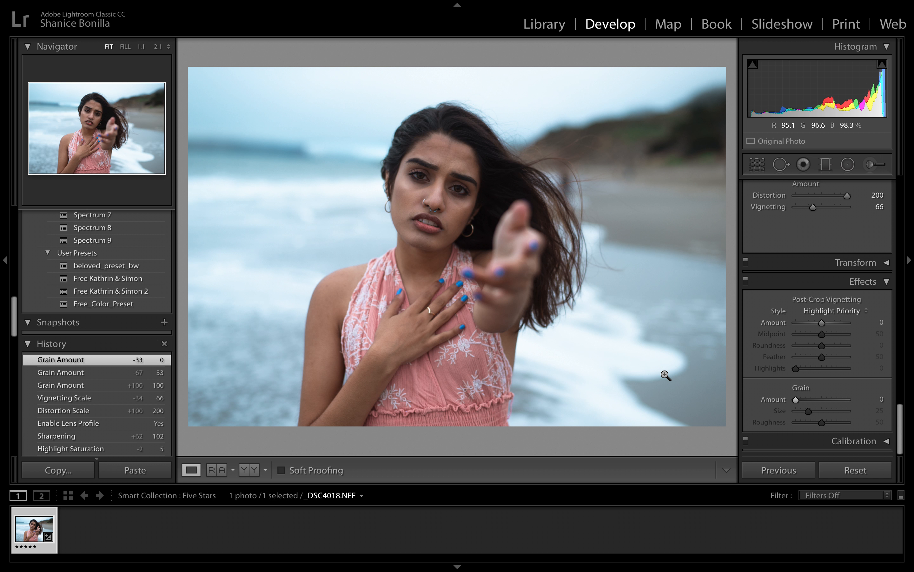
Expand the Calibration adjustments and set the primary hues to red -6, green -2 and blue -15
scroll(789, 387, down, 1)
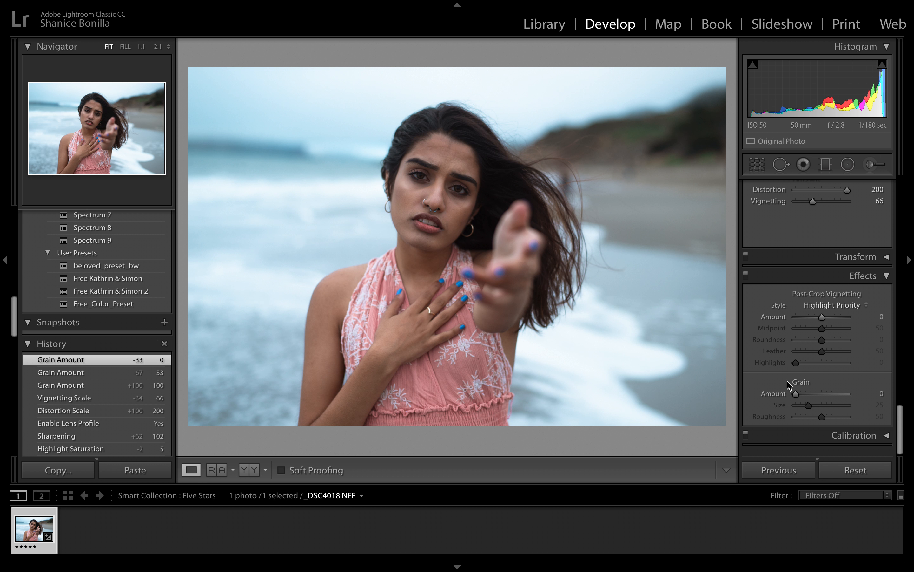
click(843, 441)
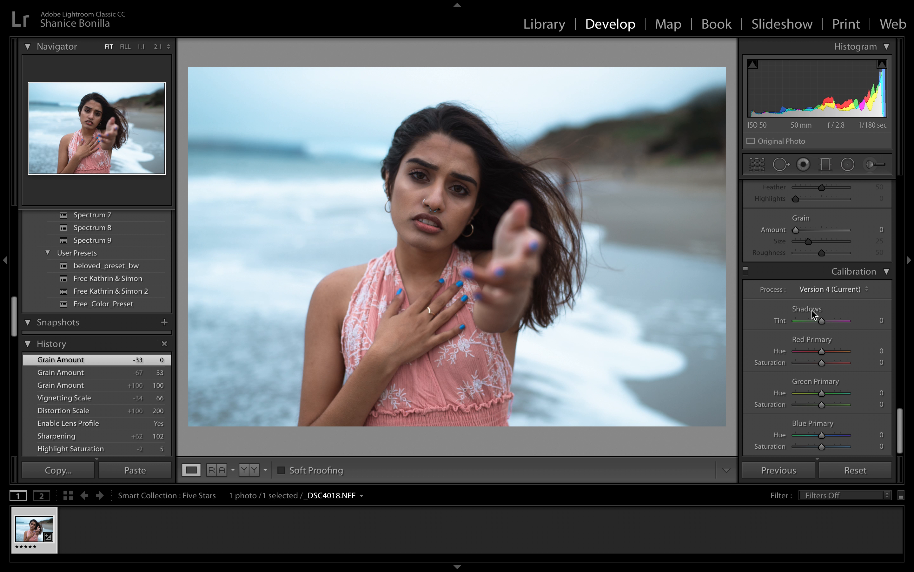
drag(824, 351, 818, 351)
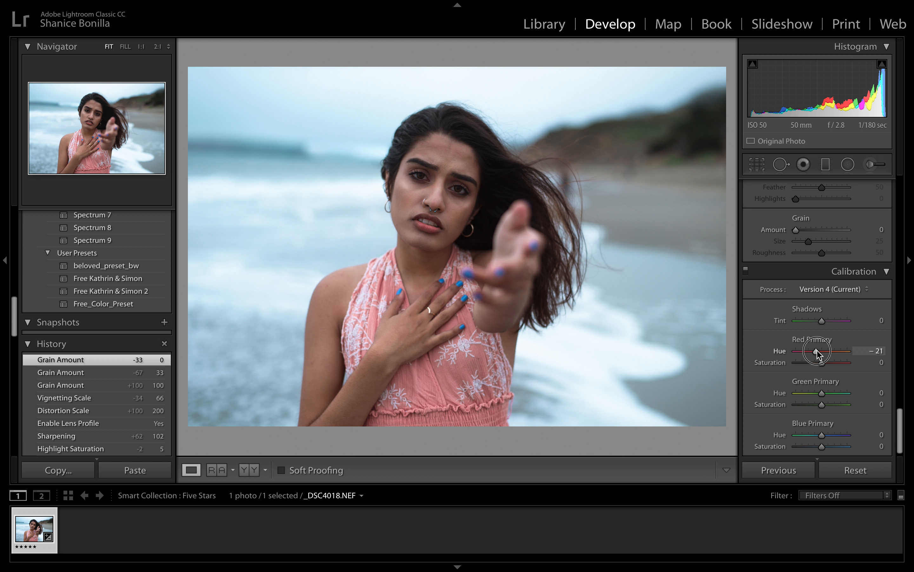
scroll(814, 250, up, 10)
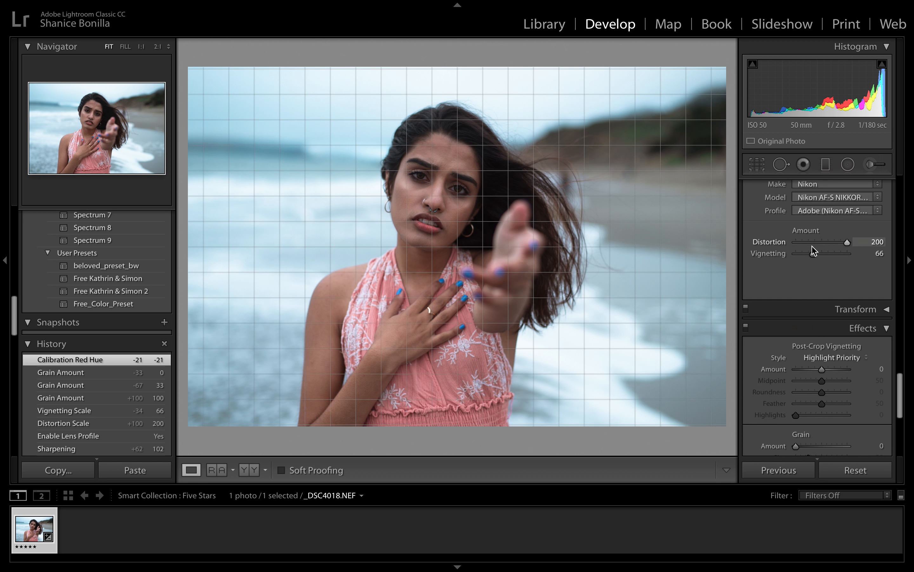
scroll(814, 250, down, 10)
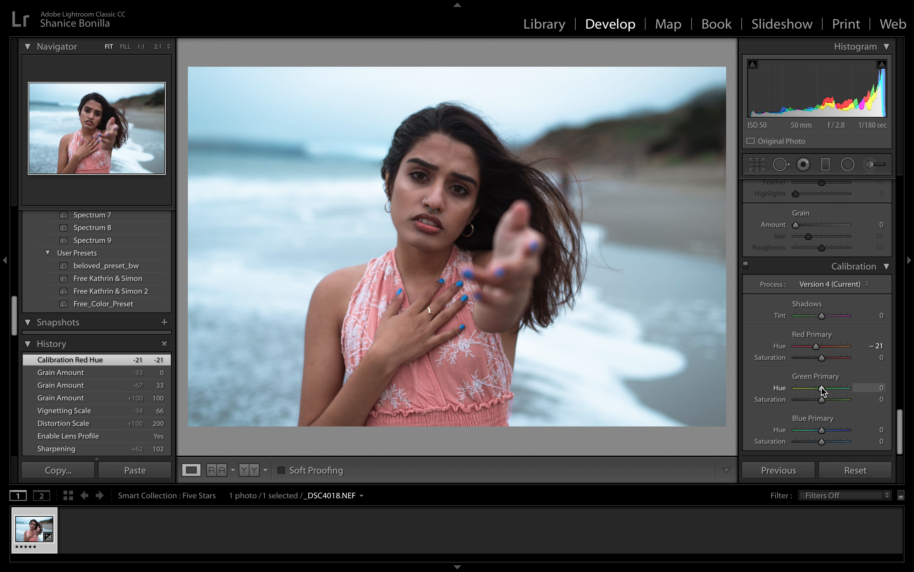
mouse_move(821, 390)
mouse_down()
mouse_move(833, 390)
mouse_move(806, 391)
mouse_move(827, 390)
mouse_move(823, 397)
mouse_up()
drag(816, 346, 820, 348)
drag(822, 431, 817, 435)
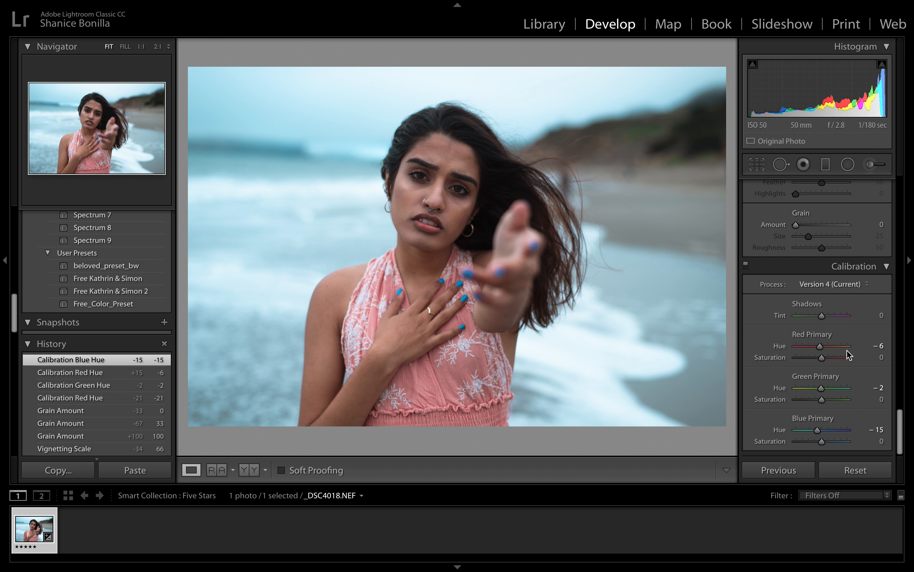
Cover the blemish on the chin using Spot Removal in Clone mode with brush size 38
scroll(816, 220, up, 15)
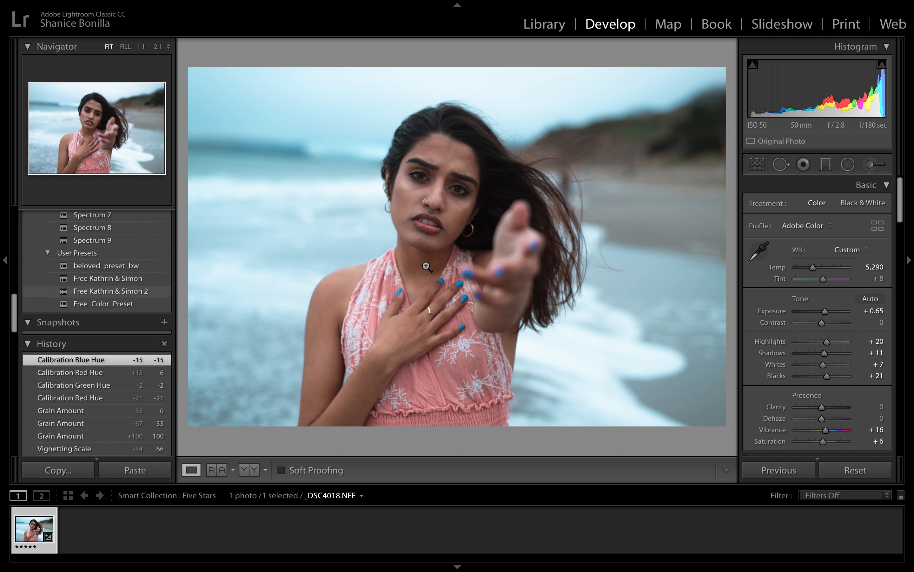
click(435, 200)
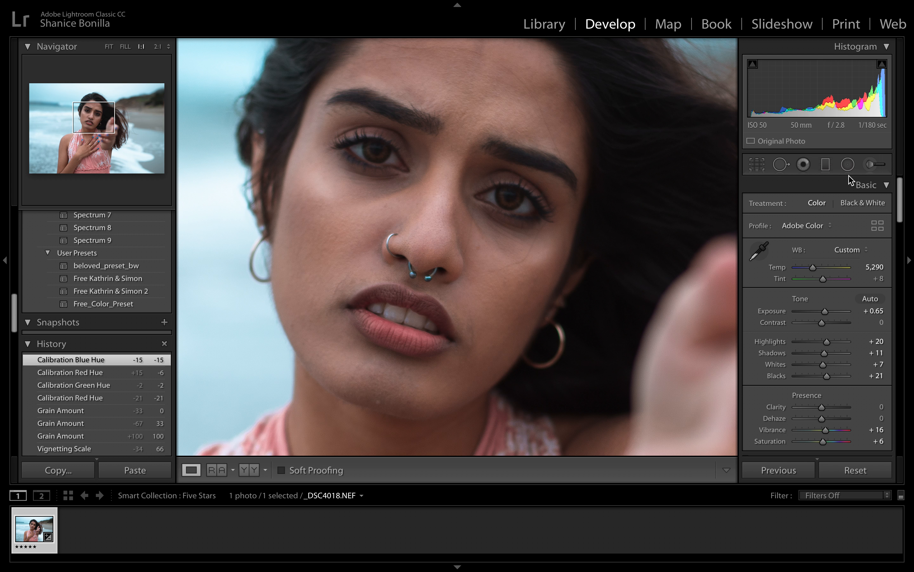
click(776, 167)
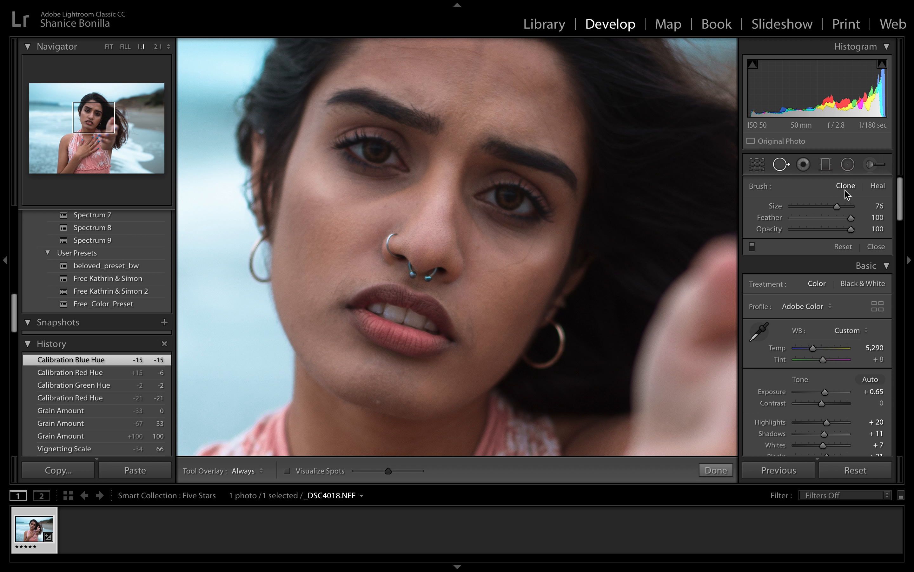
click(878, 186)
click(845, 186)
drag(829, 206, 815, 206)
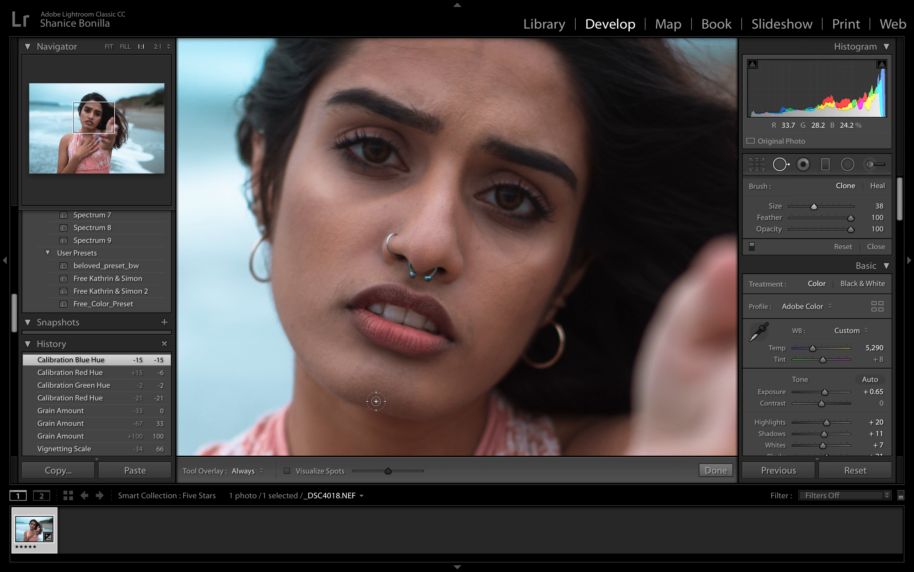
click(385, 400)
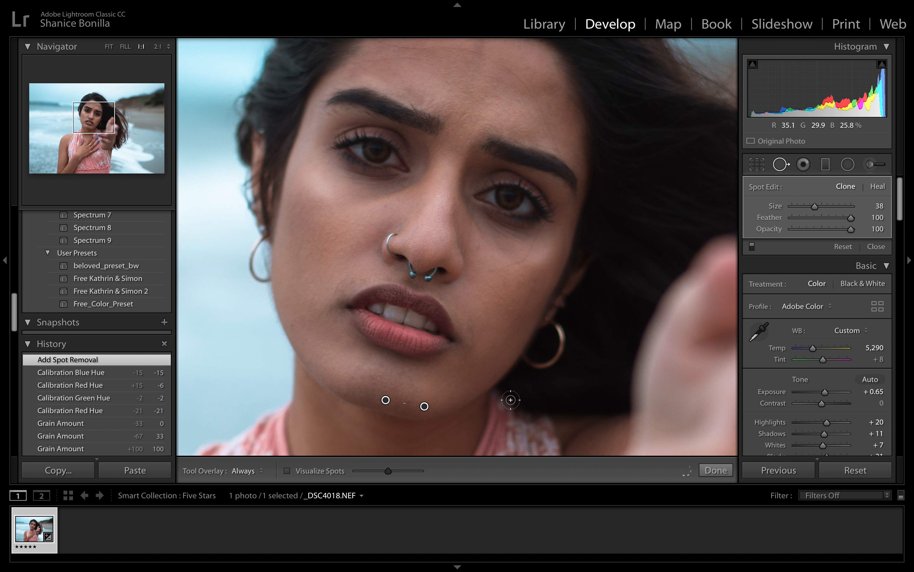
Clone out the skin marks beside both corners of the mouth, fine-tune the last patch's position, and finish spot removal
click(468, 331)
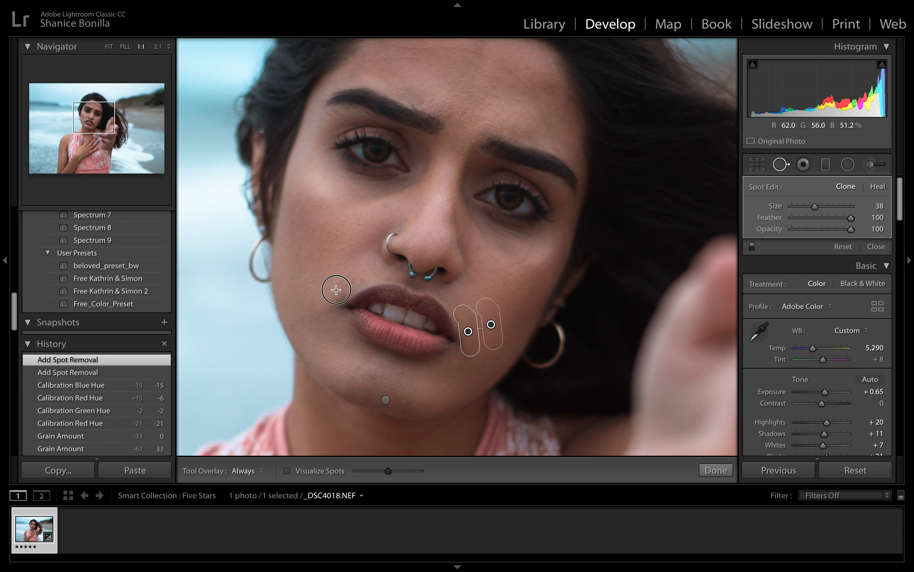
drag(334, 315, 339, 280)
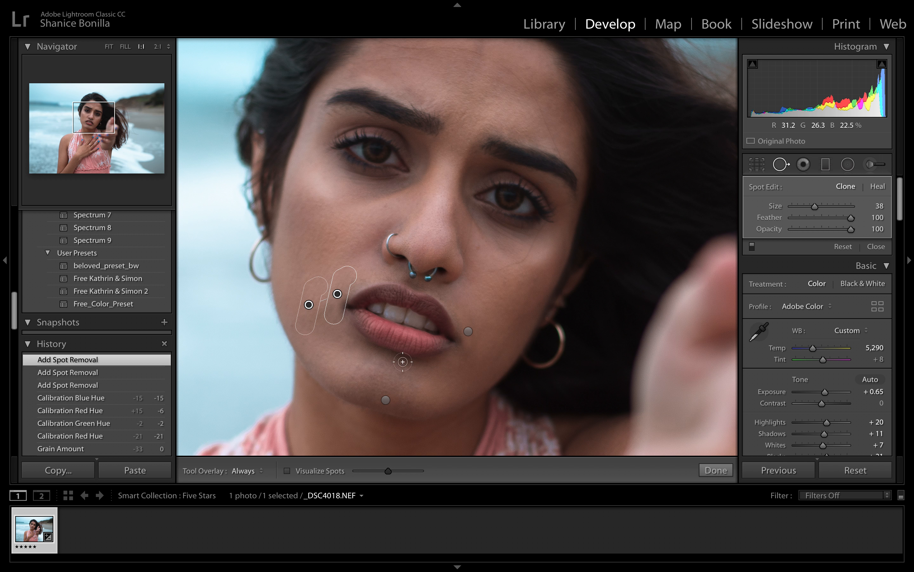
drag(337, 296, 334, 294)
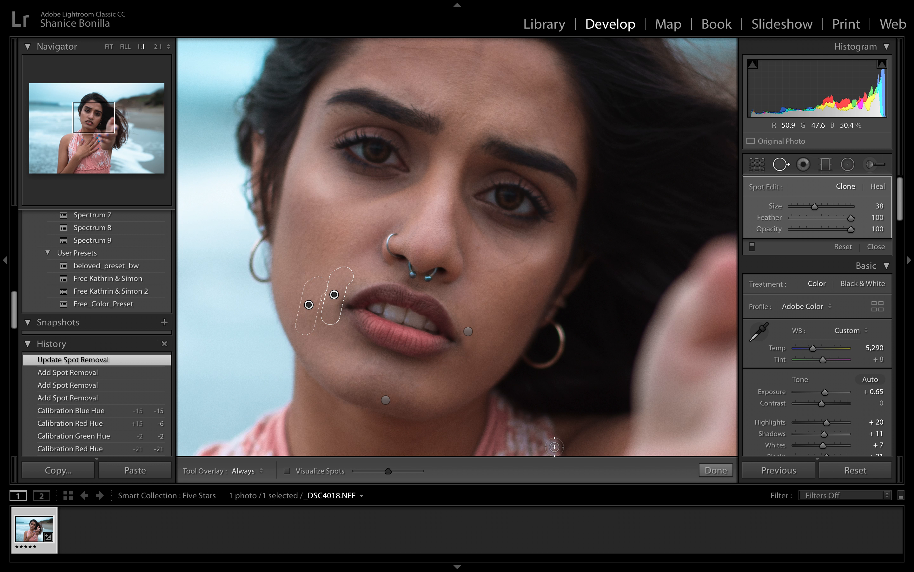
click(716, 470)
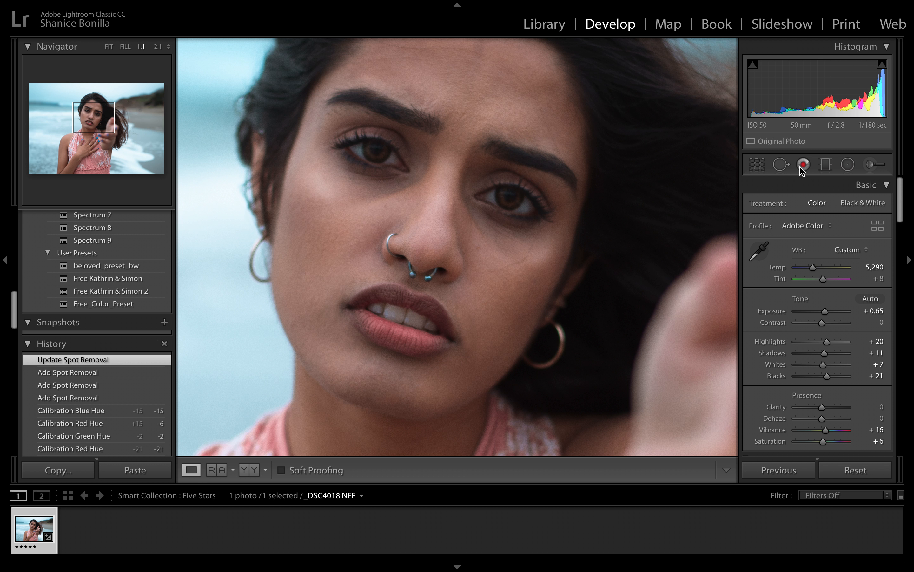
click(783, 170)
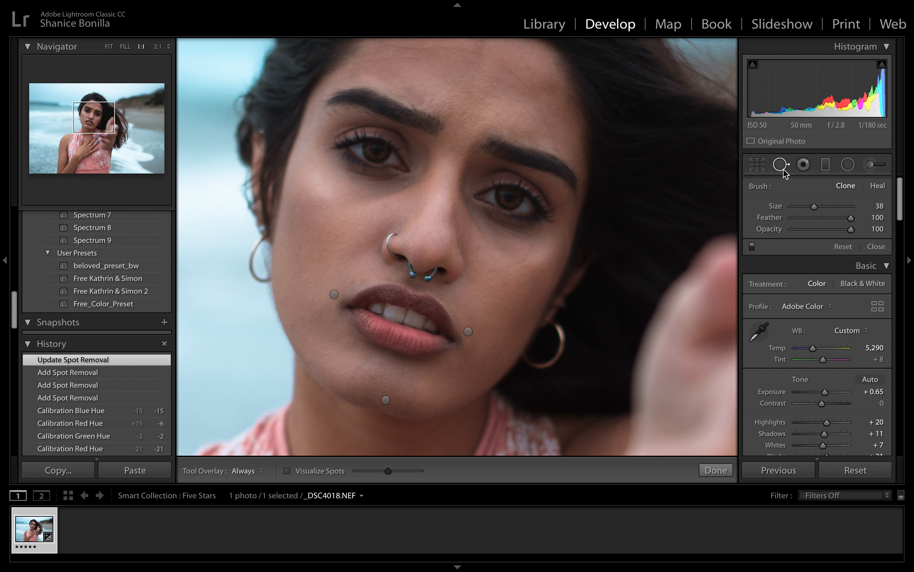
click(880, 187)
click(847, 187)
Add a diagonal graduated filter from the photo's upper-left sky toward the woman's face and set its temperature to 100
click(826, 165)
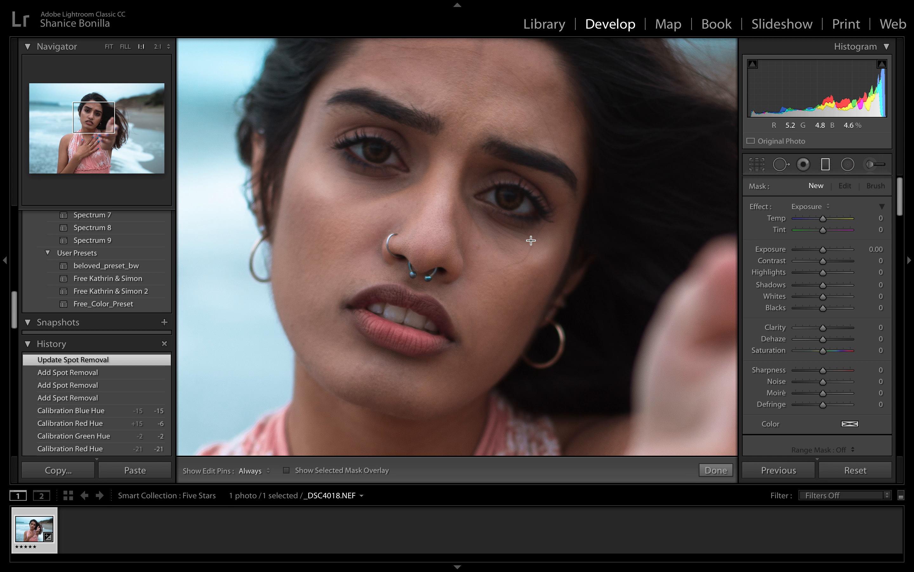
click(110, 47)
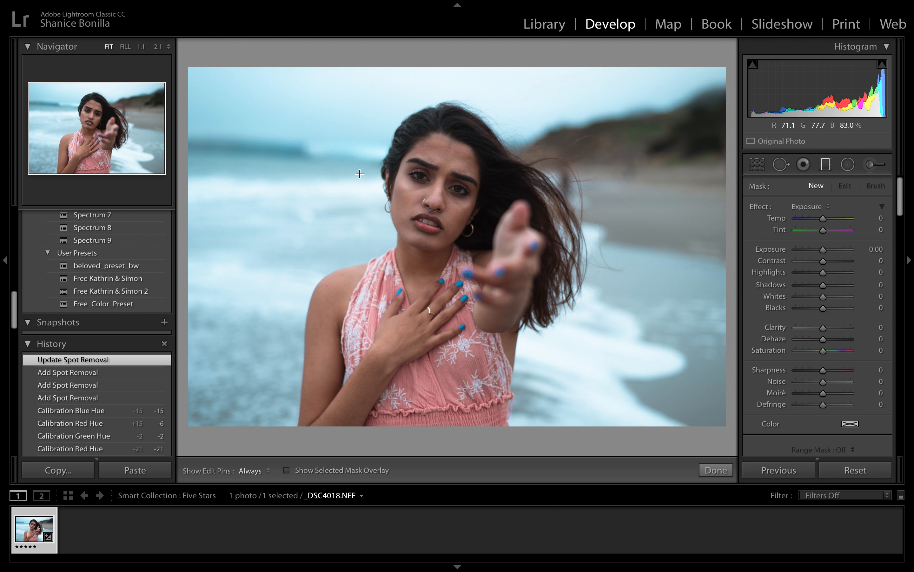
drag(225, 95, 364, 214)
drag(871, 219, 884, 223)
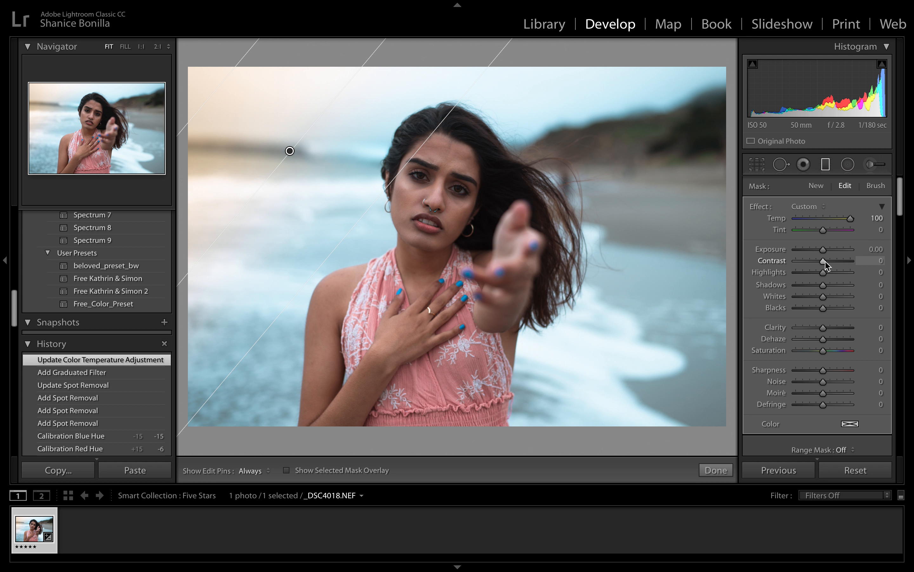
Widen the graduated filter to reach the woman's outstretched hand and rotate it to a flatter angle
drag(368, 200, 528, 219)
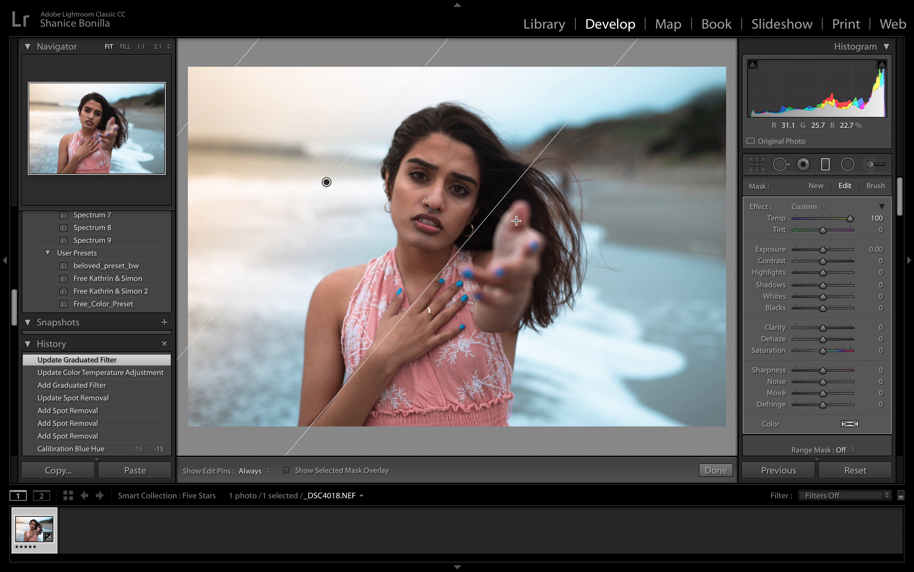
drag(413, 309, 508, 295)
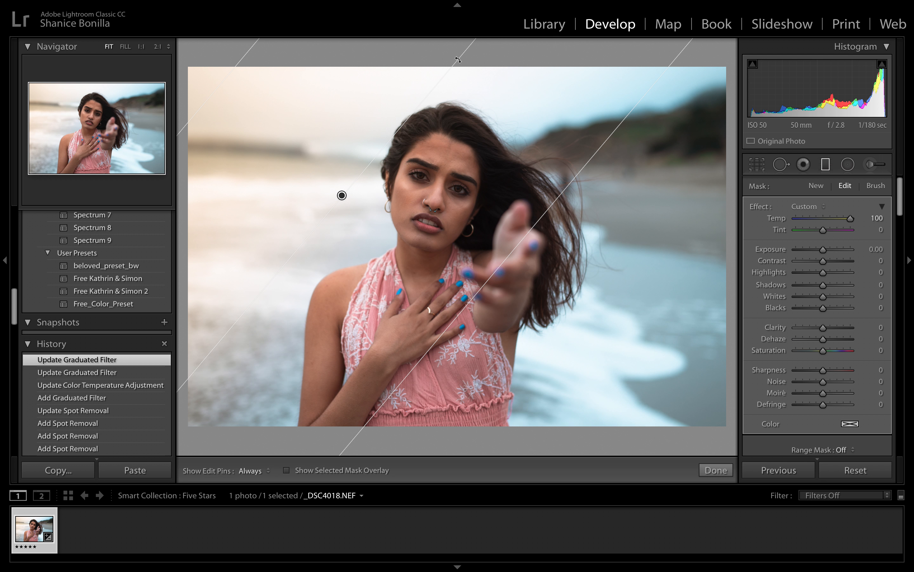
drag(463, 55, 481, 83)
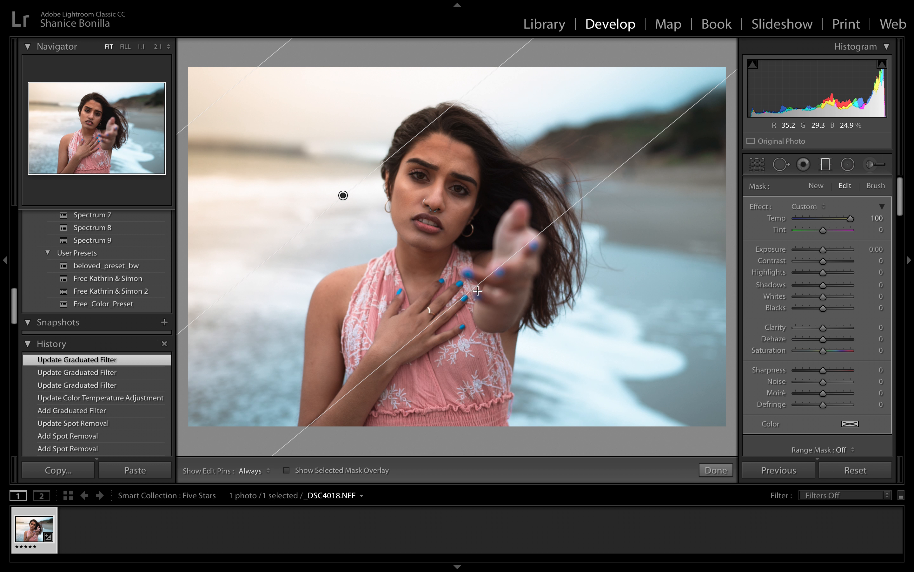
drag(502, 298, 473, 282)
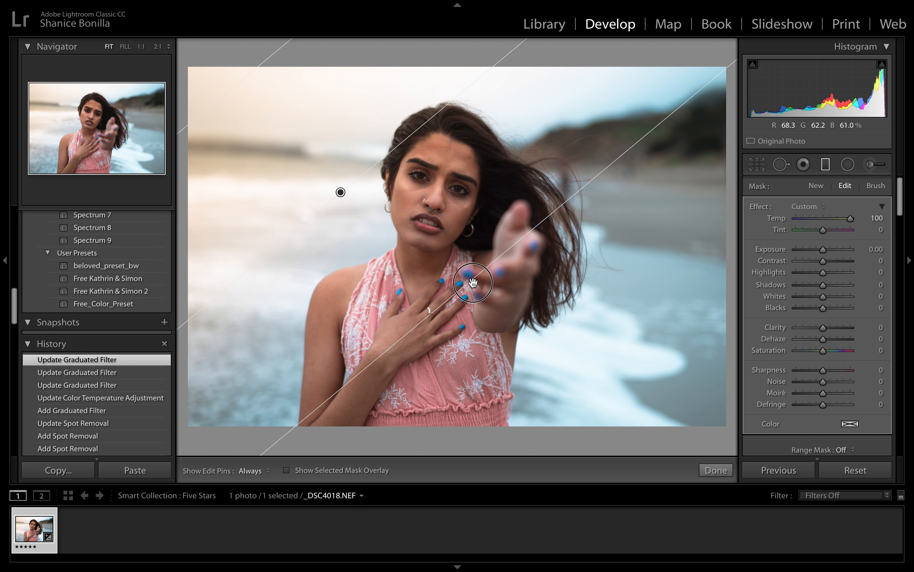
click(715, 470)
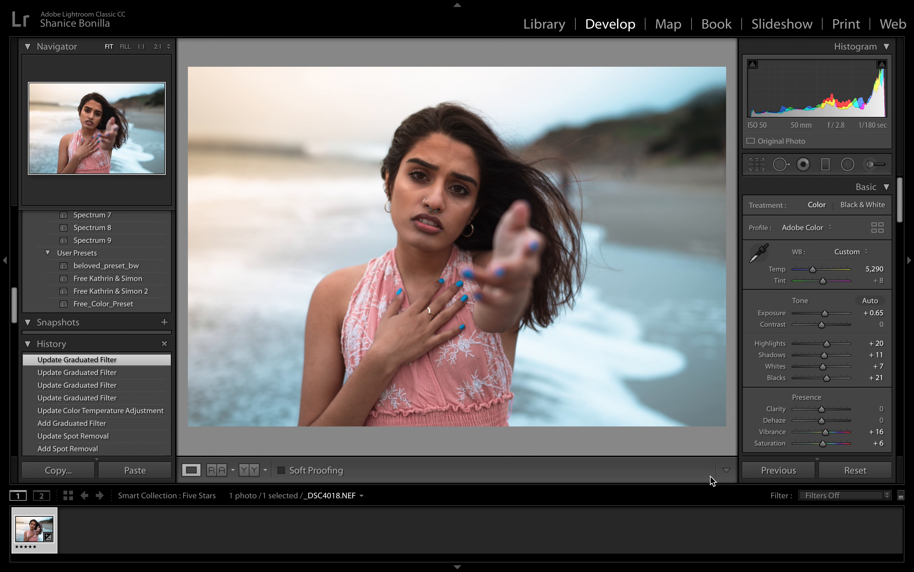
click(847, 165)
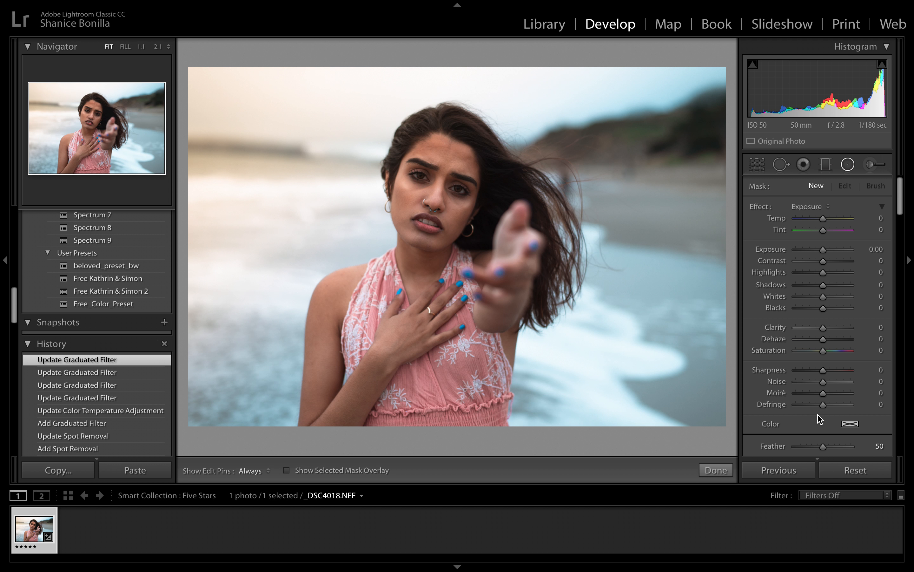
scroll(817, 417, down, 3)
scroll(818, 418, up, 3)
click(723, 472)
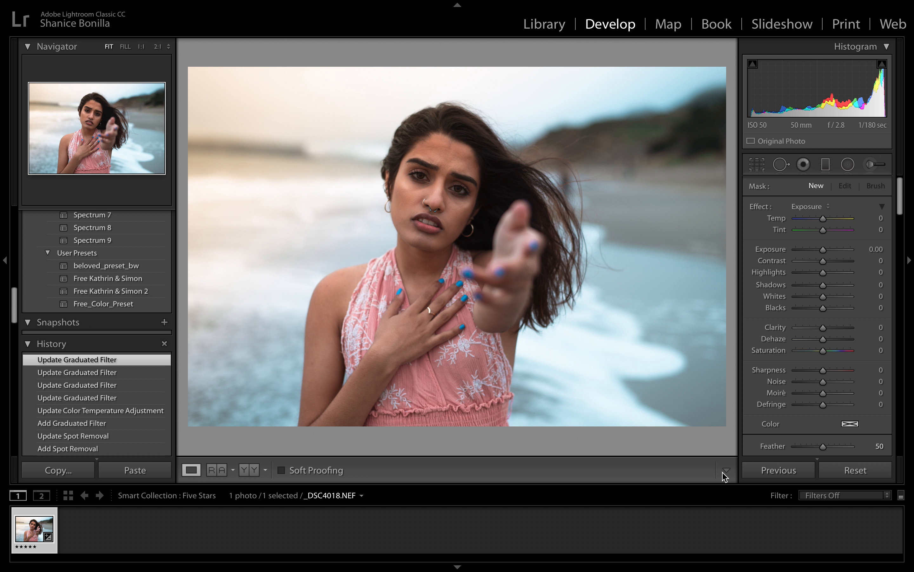
Paint an adjustment brush stroke of size 24.7 over the sky and hills behind the woman's hair and set its temperature to 82
click(848, 164)
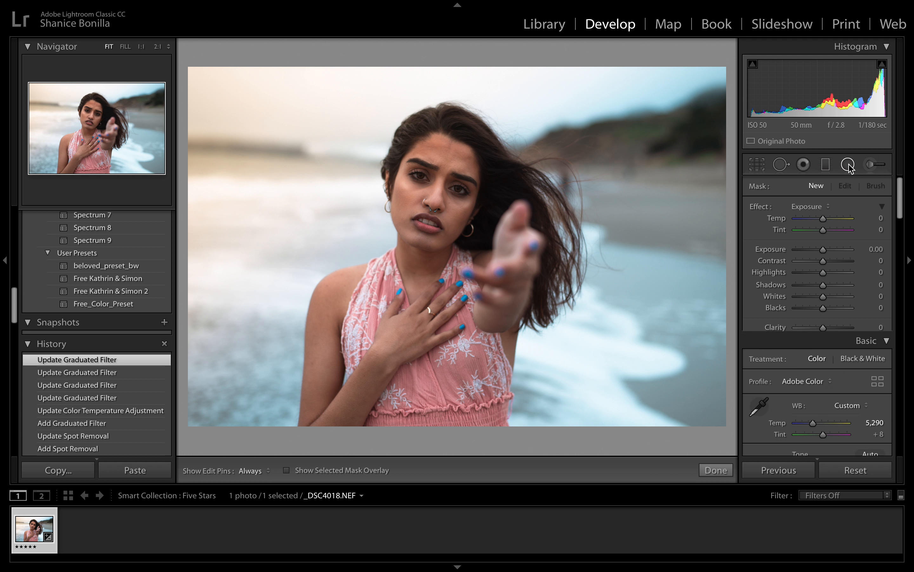
click(871, 169)
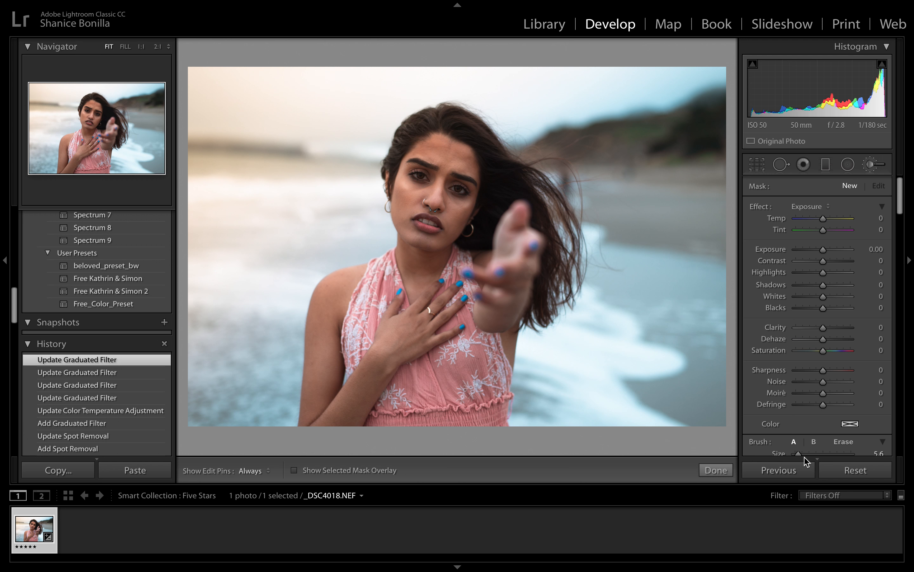
drag(796, 457, 810, 457)
mouse_move(823, 218)
mouse_down()
mouse_move(833, 219)
mouse_move(827, 222)
mouse_up()
key(h)
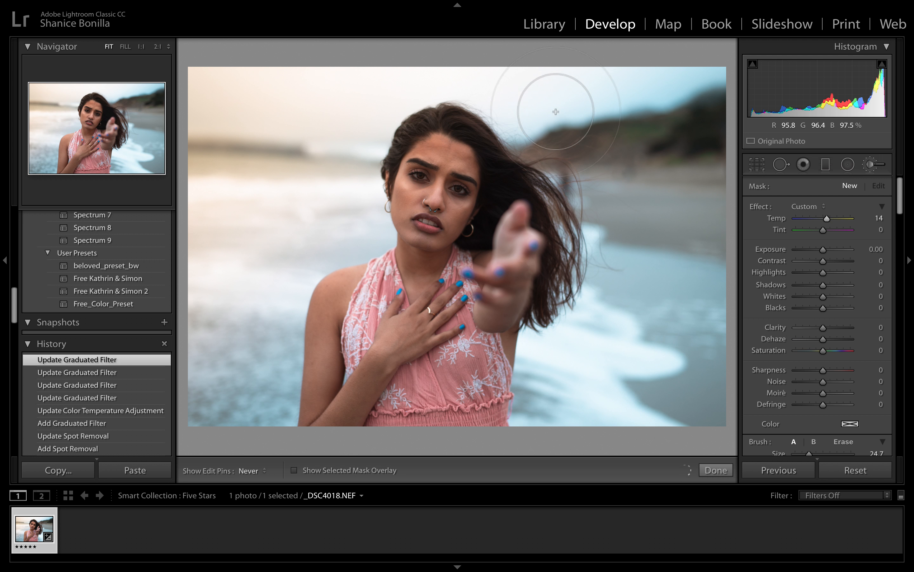
drag(698, 102, 698, 101)
drag(838, 221, 838, 221)
drag(838, 221, 846, 222)
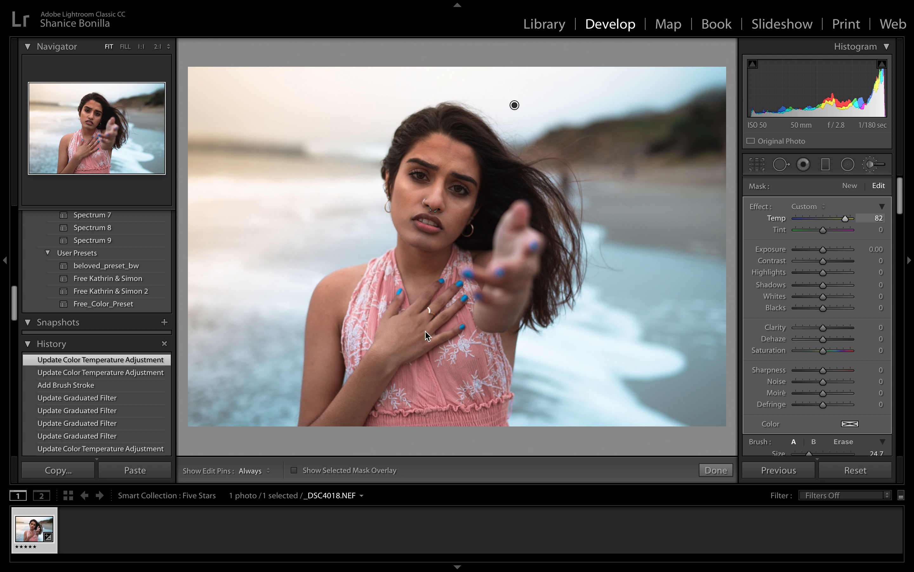
Show the mask overlay, extend the warming brush over the right-hand shoreline and the water in the photo's lower-left area, and finish brushing
click(294, 470)
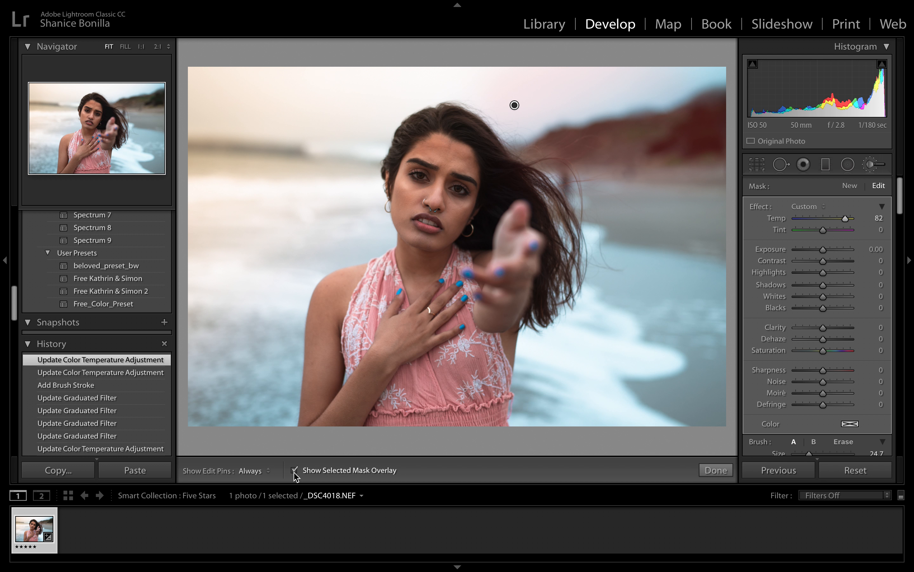
key(h)
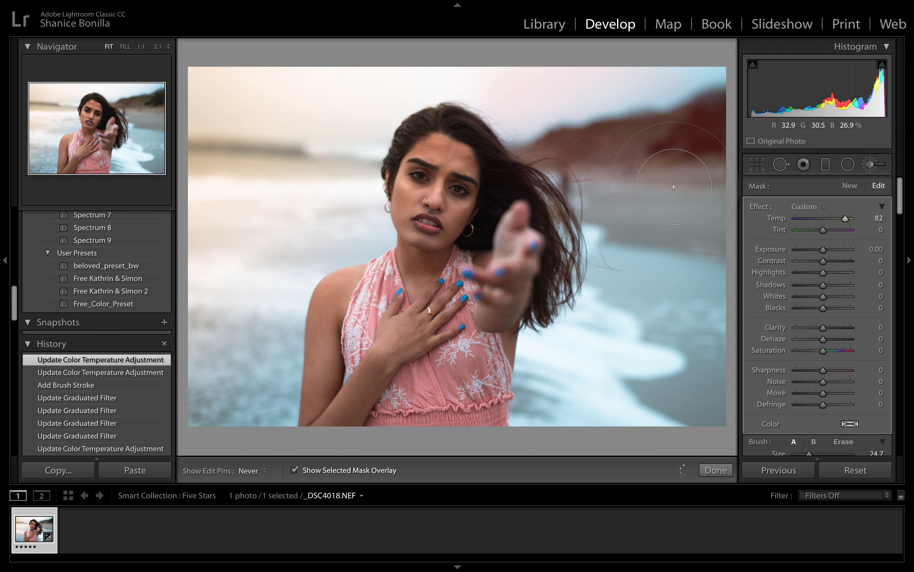
drag(732, 242, 729, 249)
mouse_move(242, 408)
mouse_down()
mouse_move(230, 419)
mouse_move(244, 429)
mouse_up()
click(716, 470)
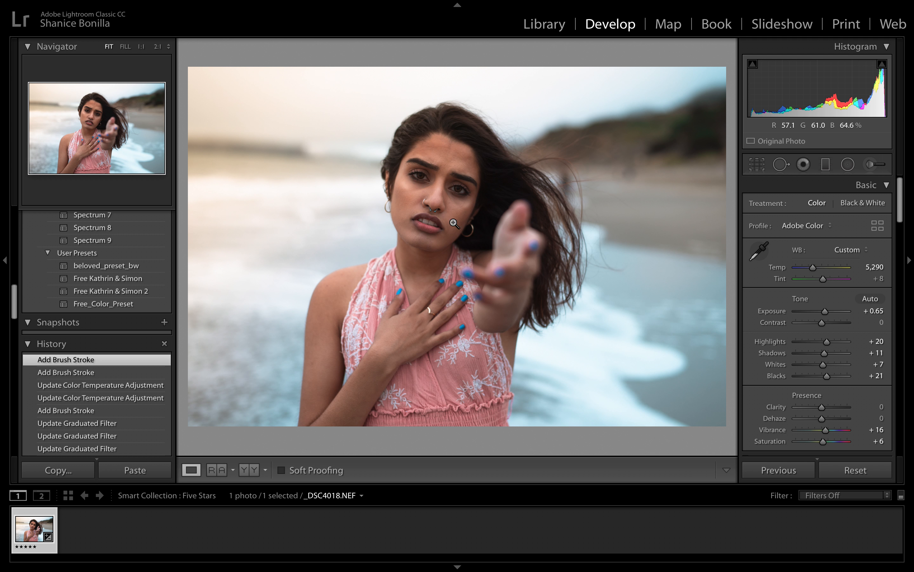
Set up a new adjustment brush for the eyes with the Sharpness effect and brush size 7.4
click(422, 163)
drag(575, 237, 488, 234)
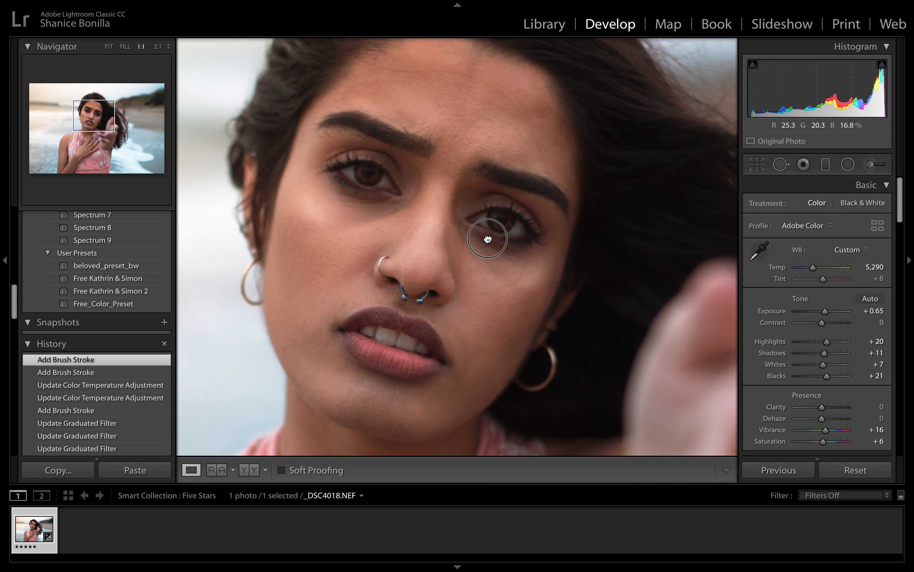
click(870, 165)
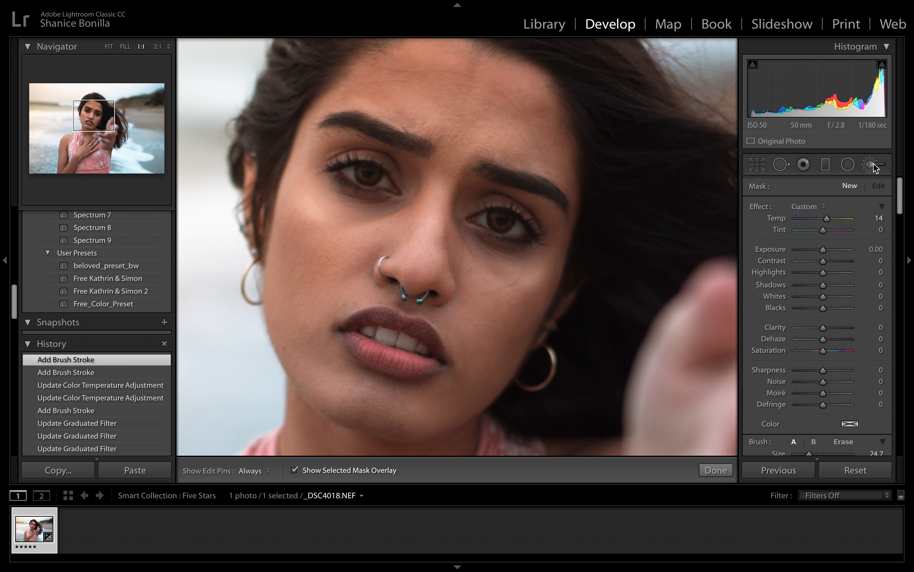
click(809, 206)
click(812, 242)
drag(811, 456, 801, 456)
click(158, 48)
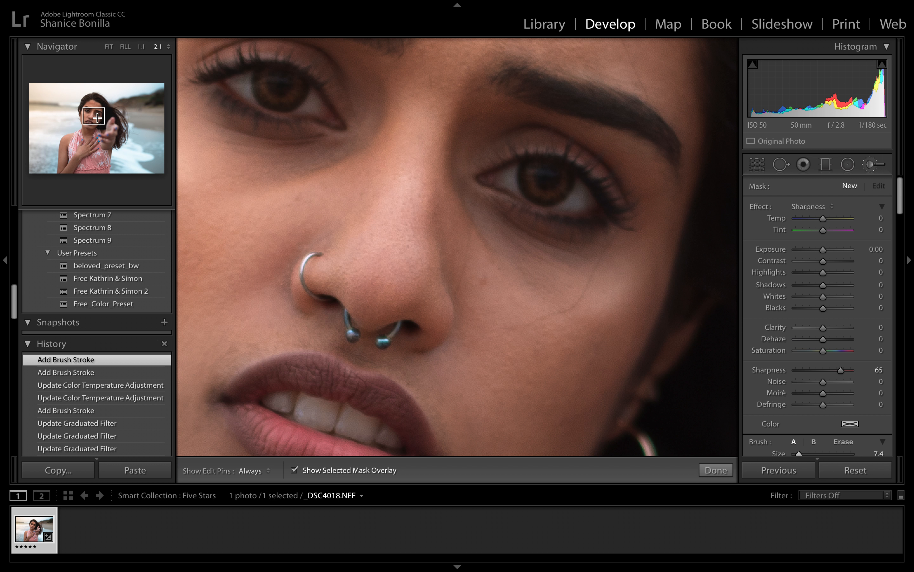
click(100, 116)
drag(99, 117, 92, 111)
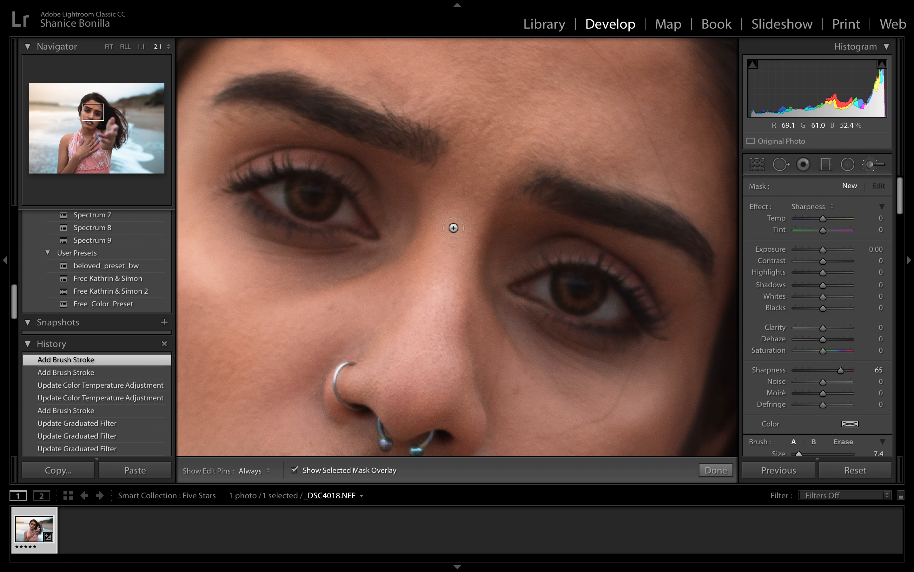
Paint the sharpening brush over both irises and turn off the mask overlay
mouse_move(575, 317)
mouse_down()
mouse_move(565, 271)
mouse_move(590, 296)
mouse_move(582, 291)
mouse_up()
mouse_move(318, 205)
mouse_down()
mouse_move(296, 182)
mouse_move(305, 203)
mouse_move(330, 192)
mouse_up()
key(h)
key(h)
click(294, 470)
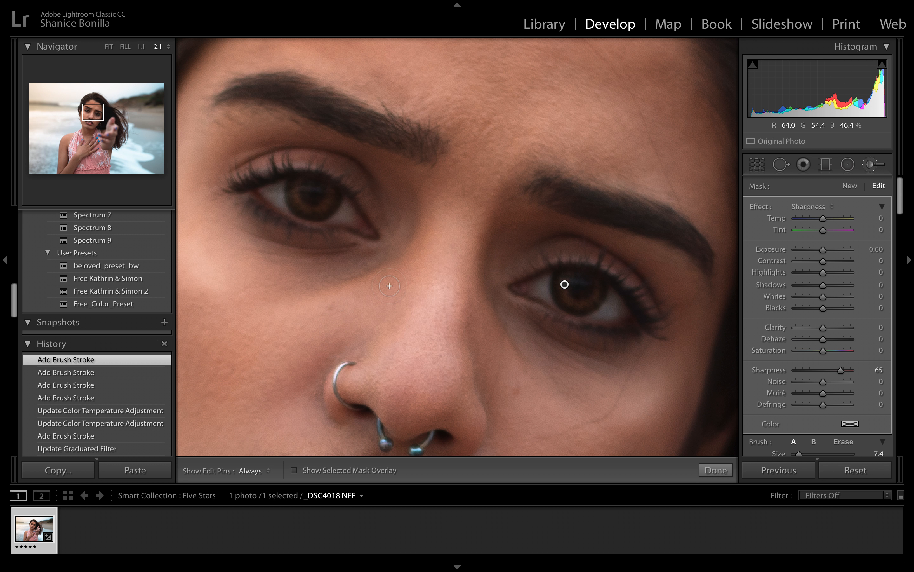
Set the iris brush mask to sharpness 100, clarity 17 and exposure 3.07, and finish the adjustment
drag(842, 370, 856, 373)
drag(825, 332, 828, 331)
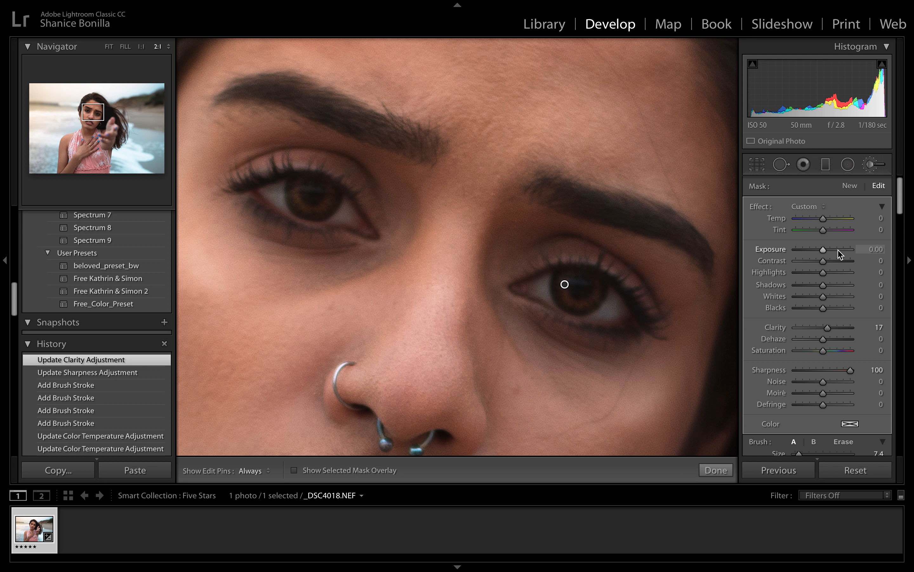
drag(826, 253, 845, 255)
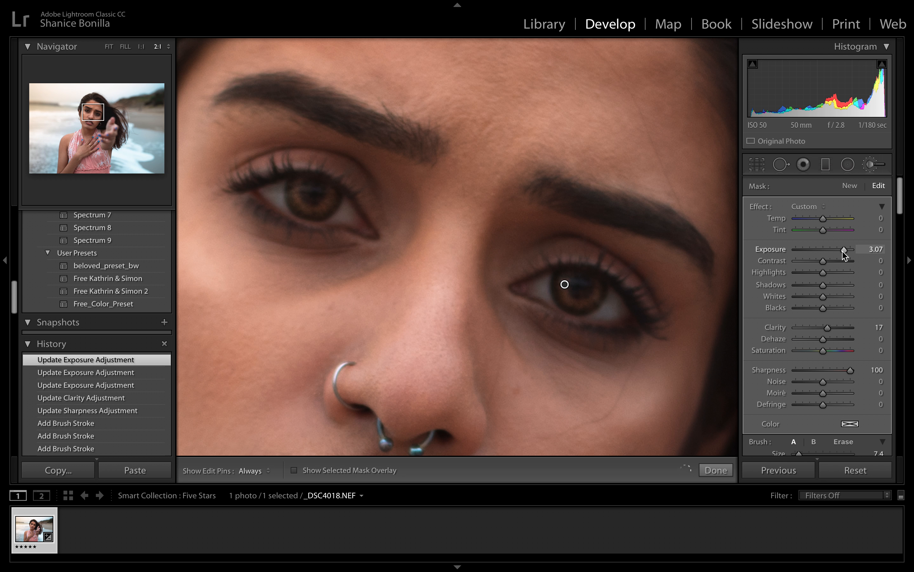
click(716, 471)
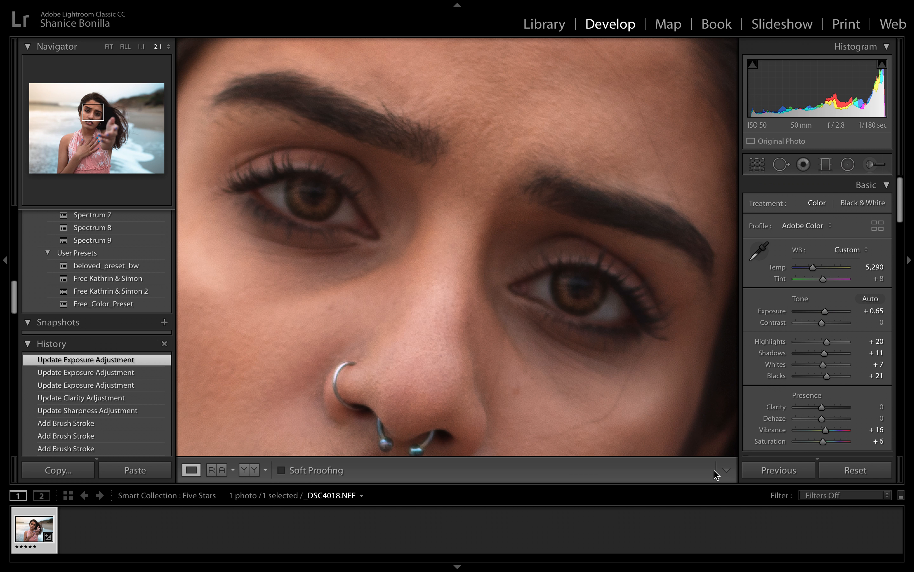
Set up another adjustment brush with temperature 35, exposure 1.74 and brush size 5.1
click(873, 165)
click(822, 210)
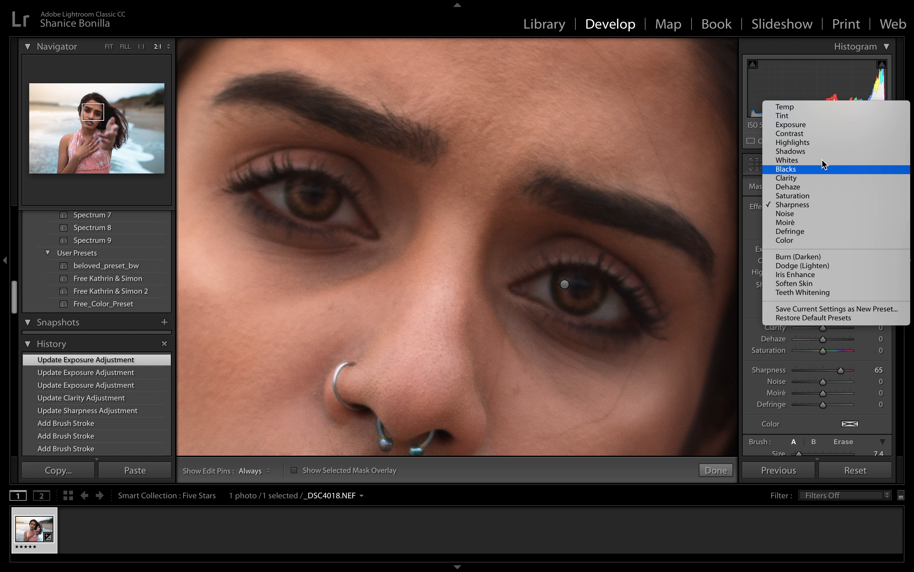
click(804, 123)
drag(821, 219, 837, 253)
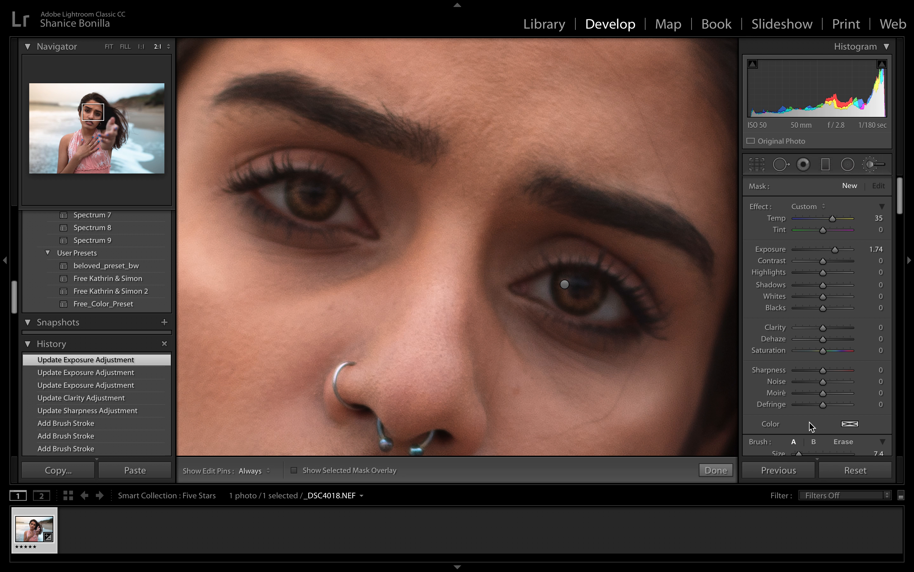
scroll(811, 426, down, 2)
drag(801, 421, 798, 422)
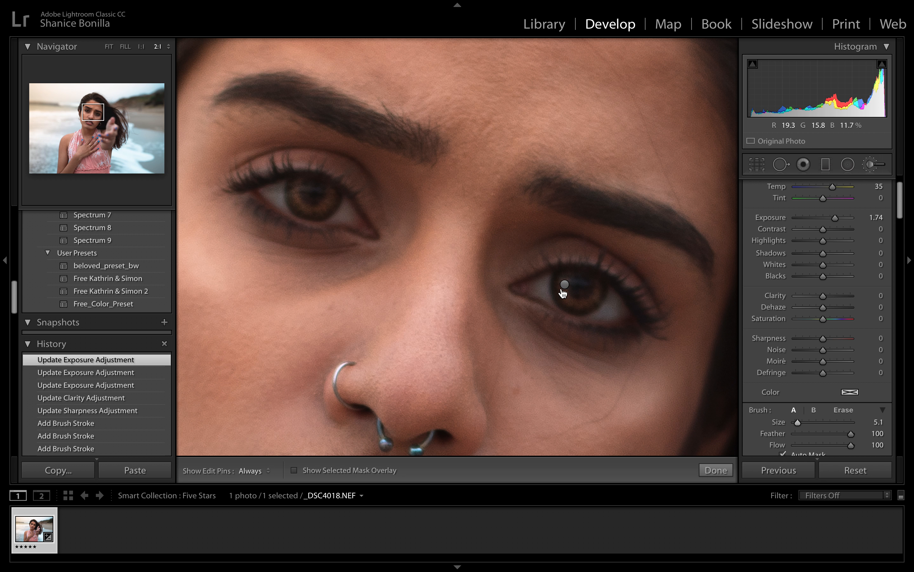
Paint the warm, brightening brush over the irises of both eyes
key(h)
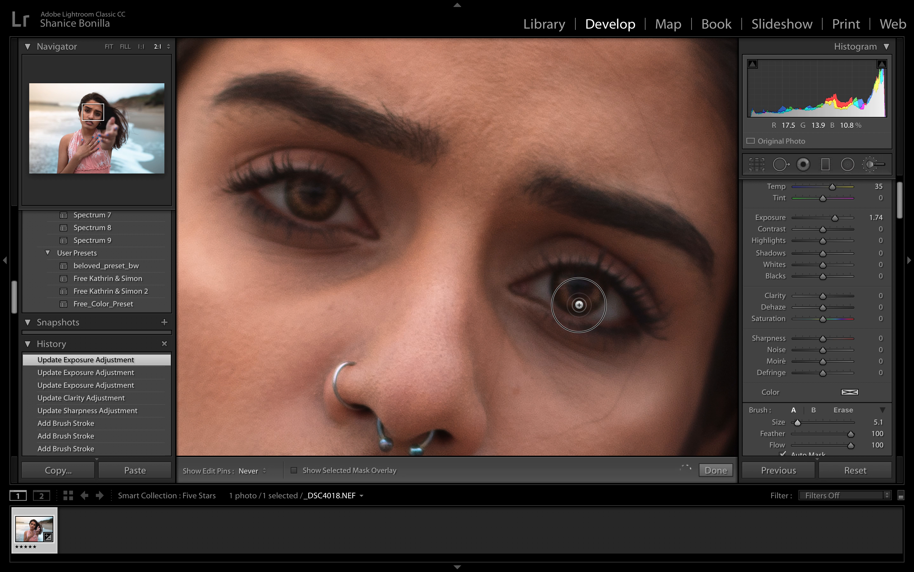
click(565, 284)
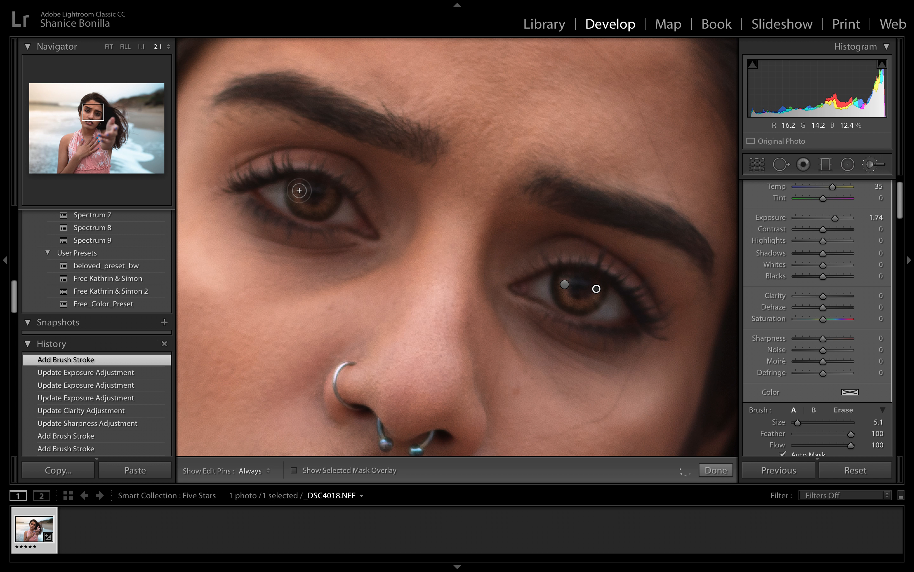
mouse_move(294, 188)
mouse_down()
mouse_move(299, 207)
mouse_move(317, 213)
mouse_move(332, 194)
mouse_up()
key(h)
Set the warm iris mask's exposure to 2.90 and temperature to 56, and finish the adjustment
scroll(827, 217, up, 2)
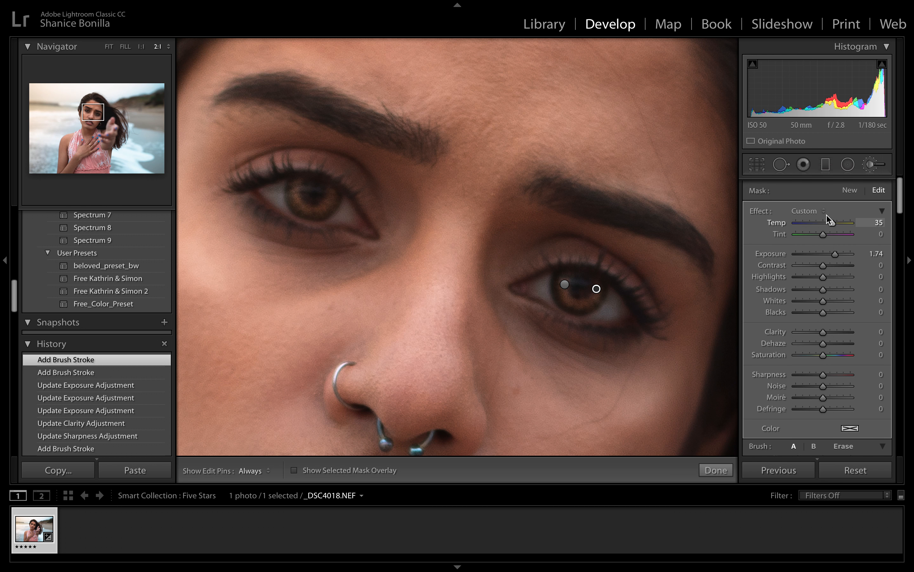
drag(836, 251, 843, 253)
drag(833, 219, 841, 223)
click(716, 470)
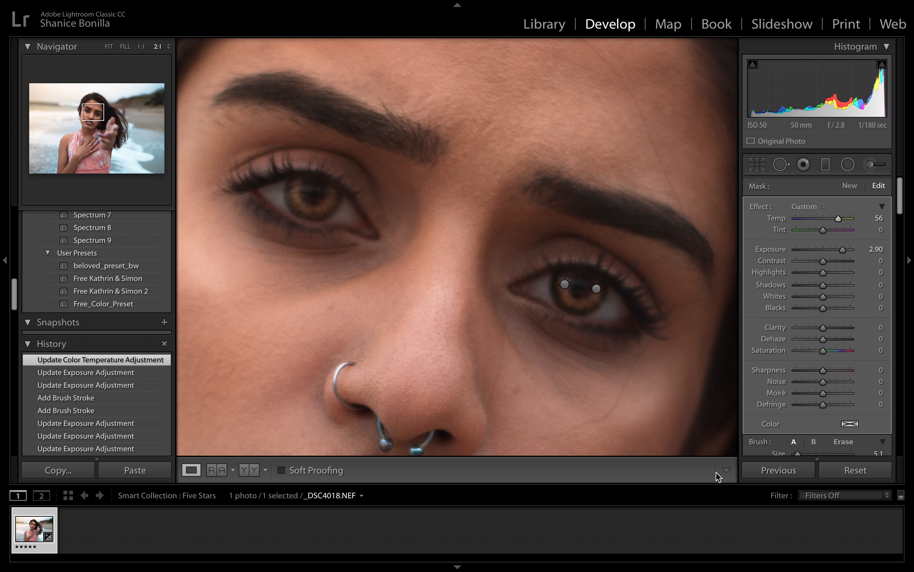
Set up a new adjustment brush with the Exposure effect at 0.81
click(869, 166)
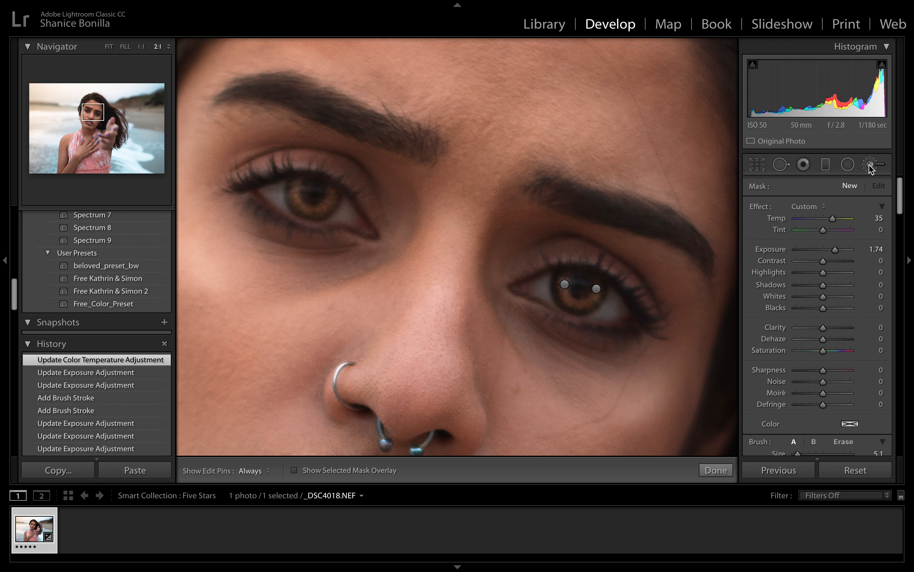
click(811, 212)
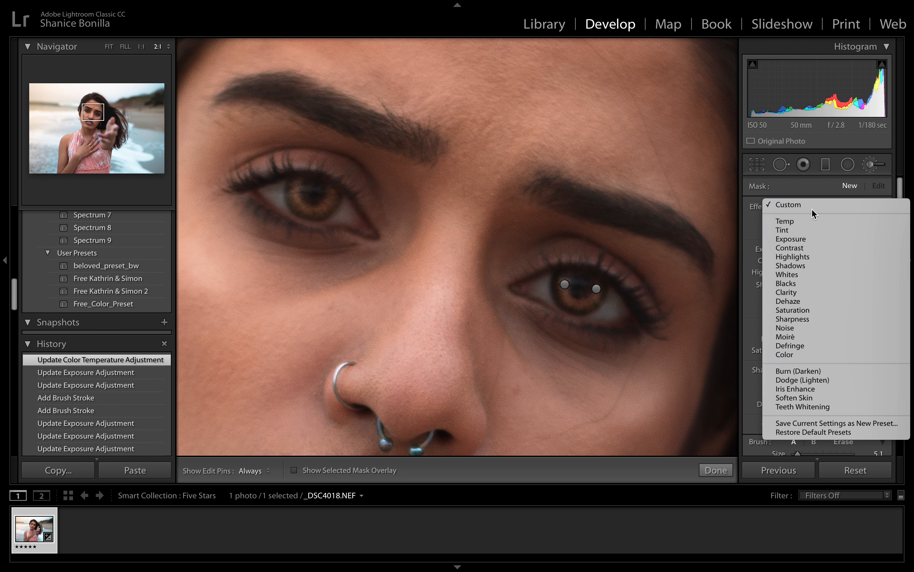
click(806, 240)
drag(824, 250, 830, 253)
key(h)
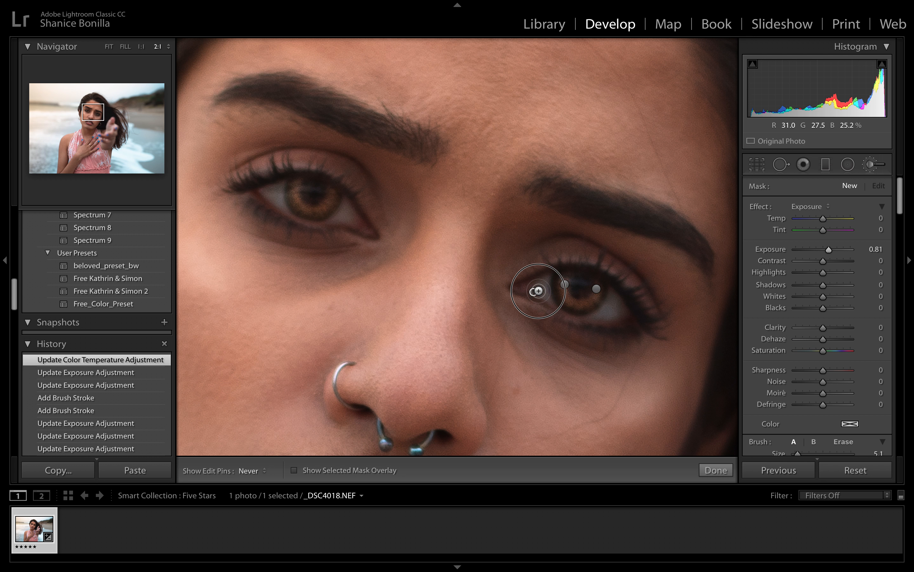
Brush over the whites of both eyes, set that mask's exposure to 1.79, and finish the adjustment
mouse_move(549, 299)
mouse_down()
mouse_move(622, 331)
mouse_move(594, 314)
mouse_move(616, 299)
mouse_move(618, 318)
mouse_up()
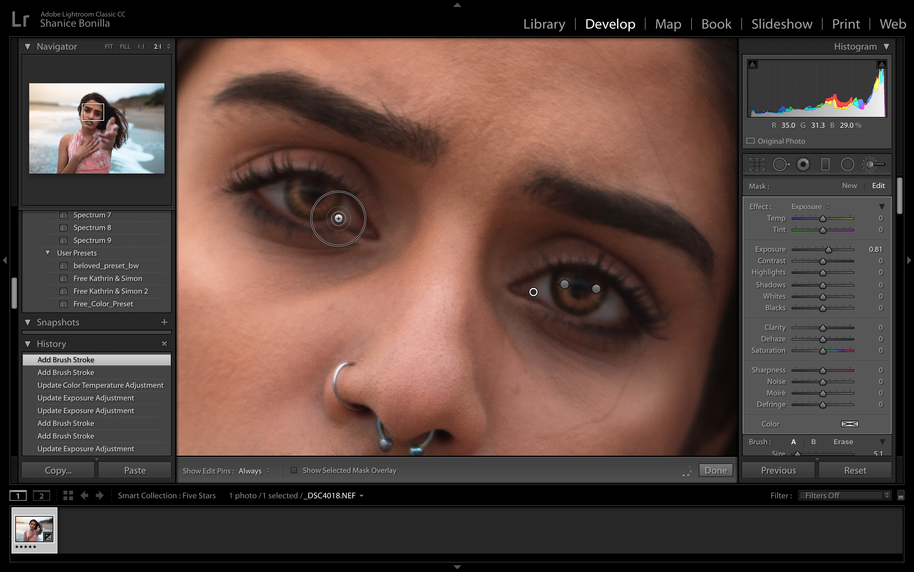
mouse_move(319, 216)
mouse_down()
mouse_move(265, 195)
mouse_move(291, 212)
mouse_up()
drag(829, 250, 835, 256)
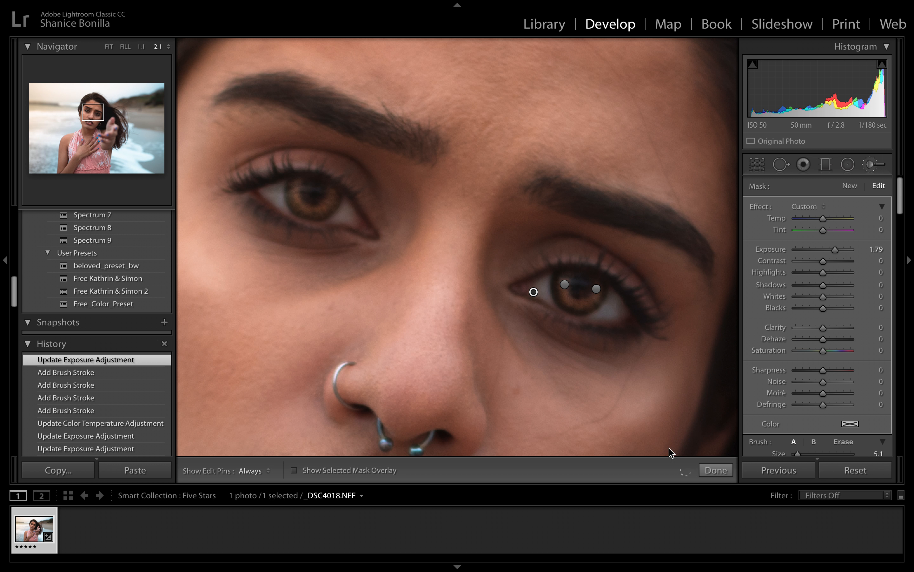
click(722, 475)
Compare the whole photo before and after side by side, shrink the filmstrip, and return to the single-photo view
click(384, 204)
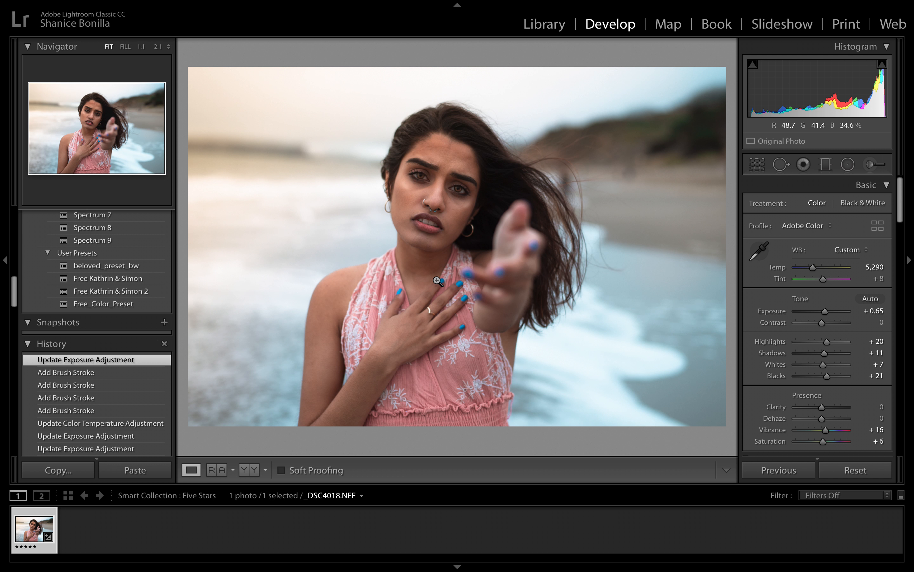
click(253, 471)
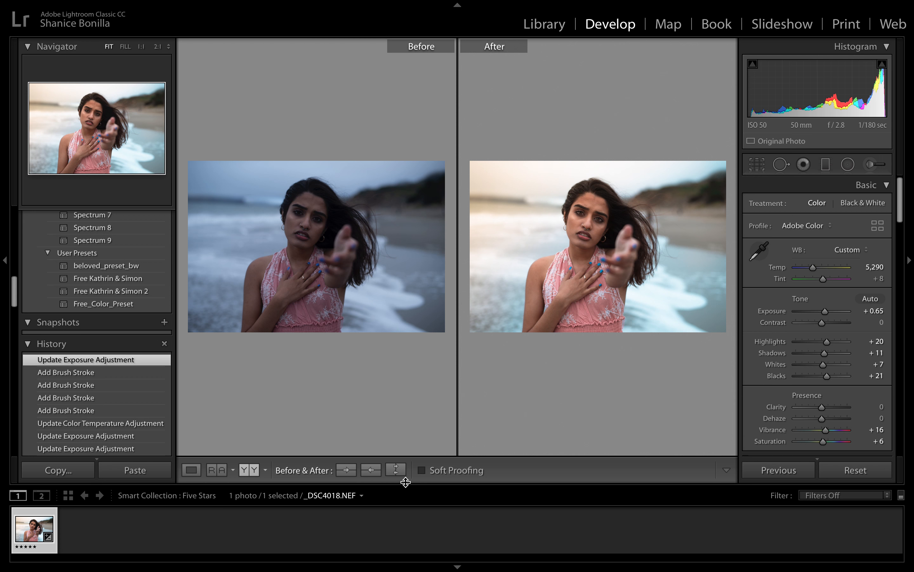
mouse_move(409, 486)
mouse_down()
mouse_move(406, 519)
mouse_move(406, 500)
mouse_up()
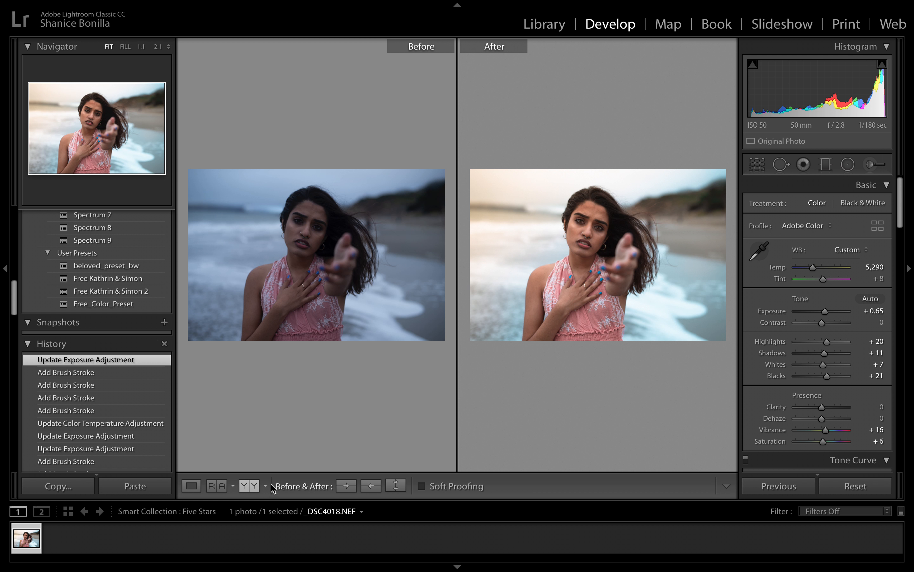
click(192, 486)
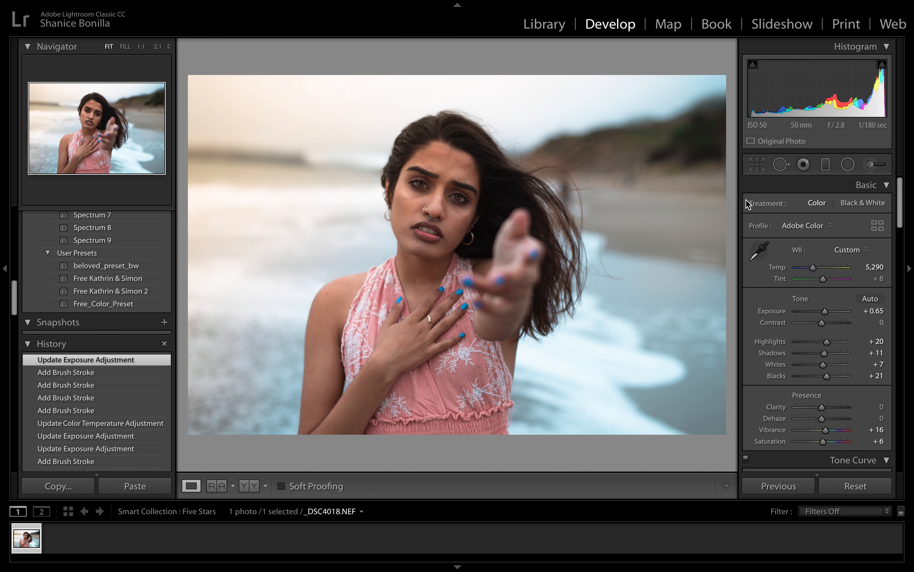
Set up a new adjustment brush with the Soften Skin effect for the forehead
click(435, 194)
click(451, 186)
click(448, 163)
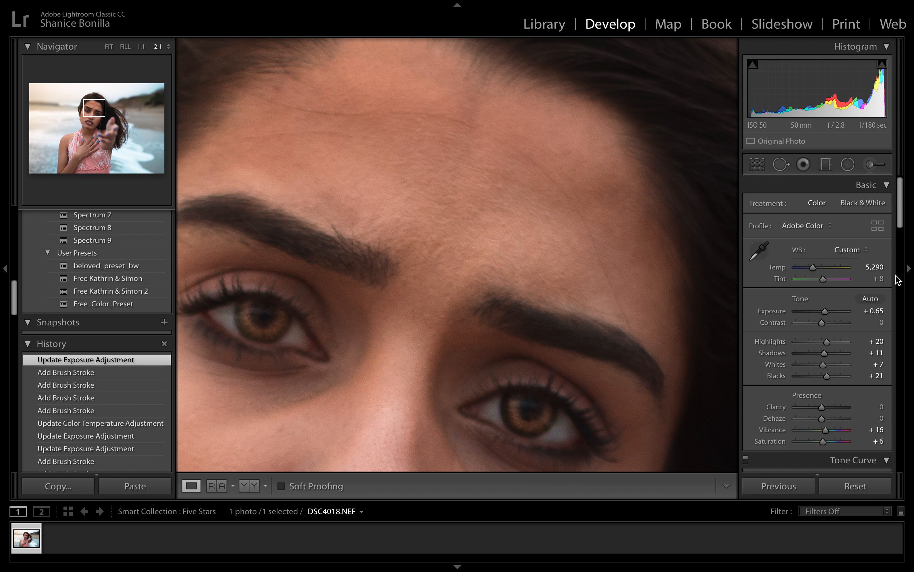
click(868, 164)
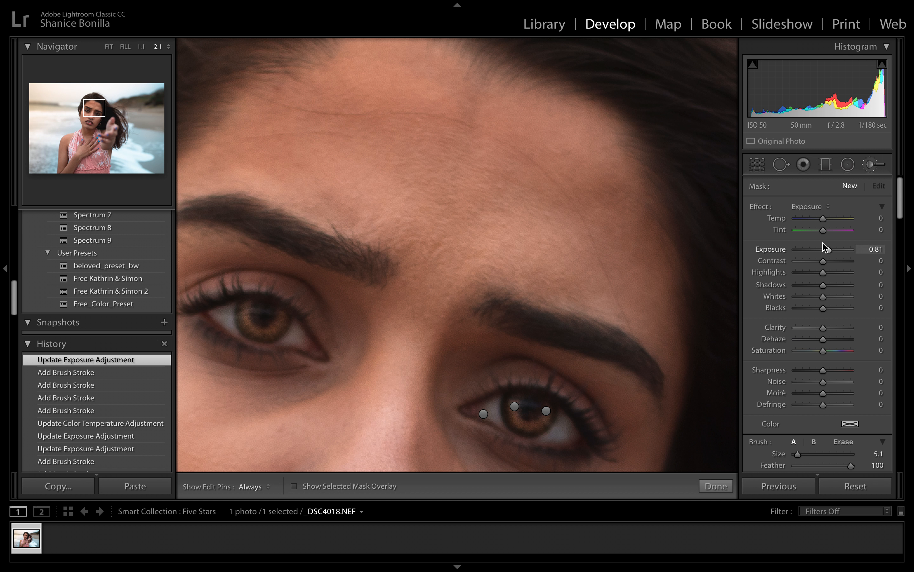
click(803, 206)
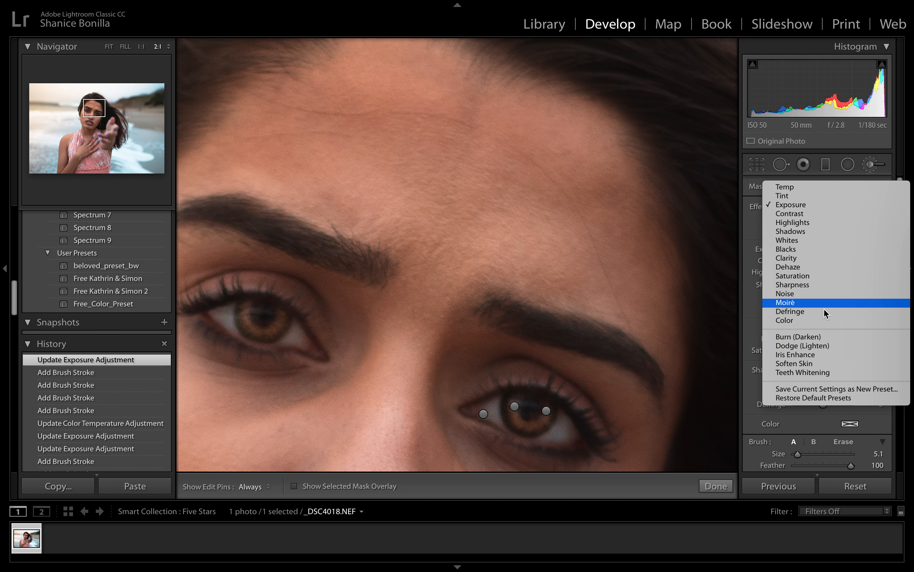
click(801, 363)
key(h)
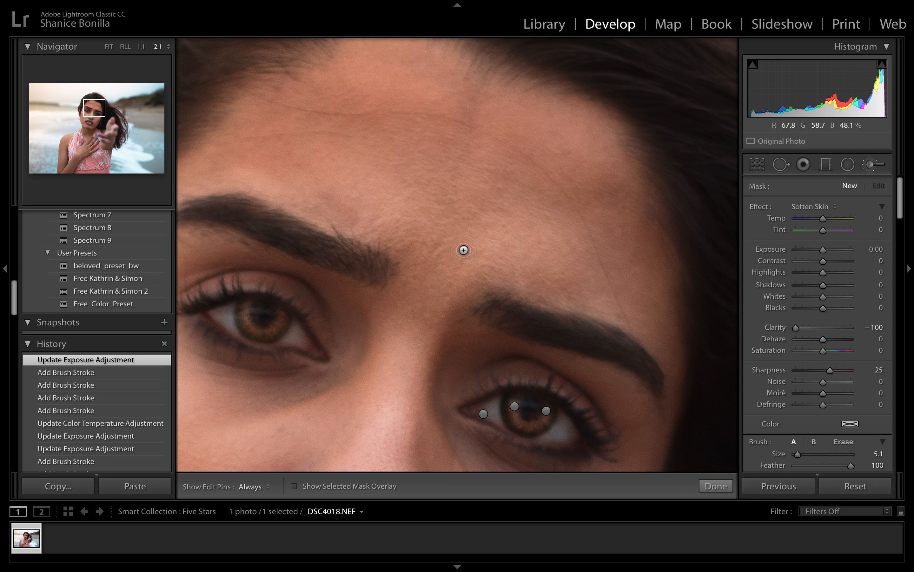
Brush skin softening over the forehead down to between the eyebrows, and finish the adjustment
mouse_move(544, 153)
mouse_down()
mouse_move(551, 170)
mouse_move(541, 180)
mouse_move(507, 170)
mouse_move(485, 185)
mouse_move(527, 195)
mouse_move(518, 189)
mouse_move(485, 200)
mouse_move(557, 227)
mouse_move(498, 216)
mouse_move(426, 268)
mouse_move(456, 245)
mouse_up()
key(h)
click(716, 486)
click(505, 254)
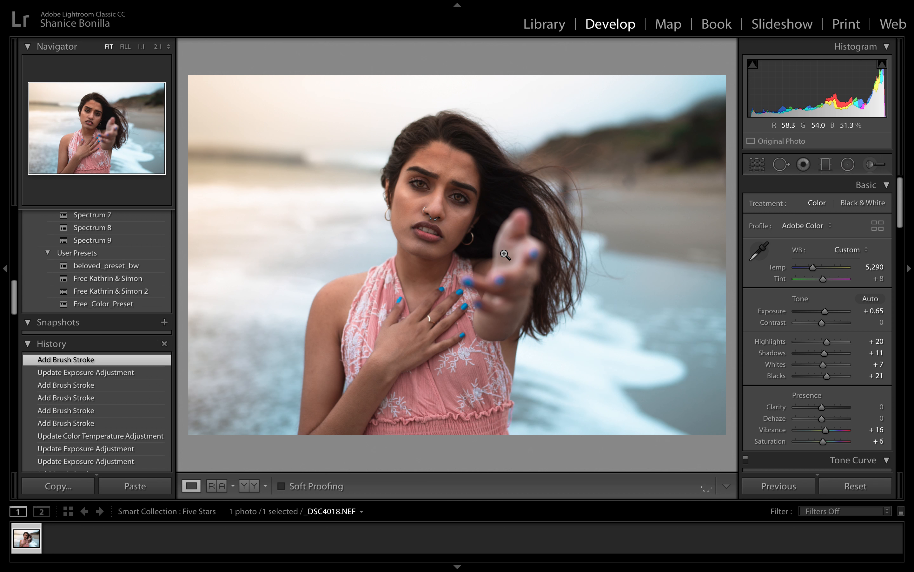
Open the photo for editing in Adobe Photoshop CC 2018
right_click(397, 176)
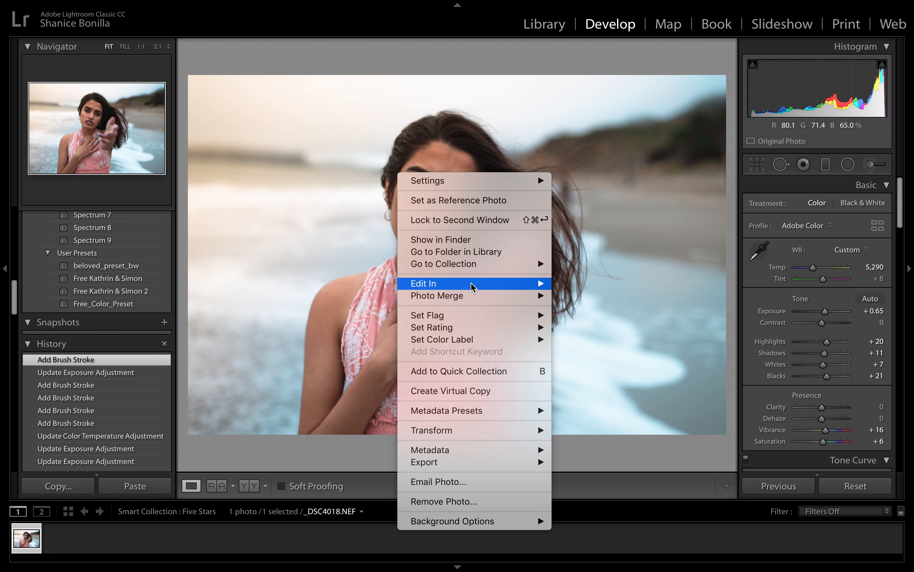
mouse_move(476, 286)
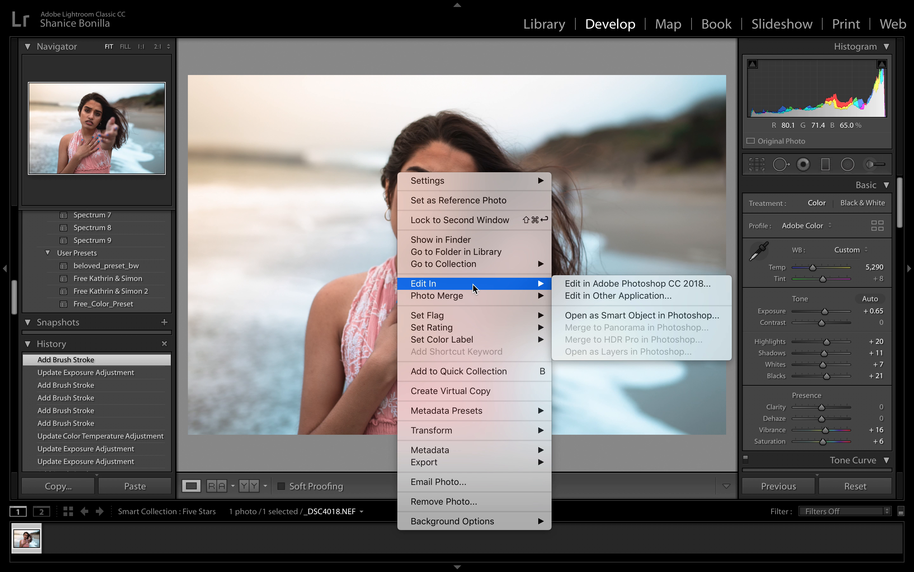
click(573, 284)
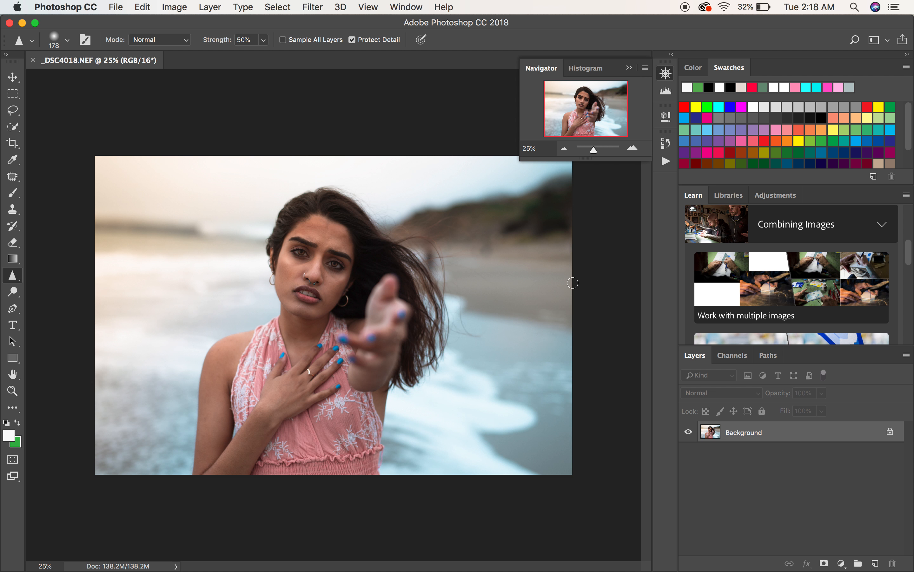
Examine the face and hands at close range, and return to the whole photo
click(633, 148)
click(632, 147)
click(632, 148)
click(632, 147)
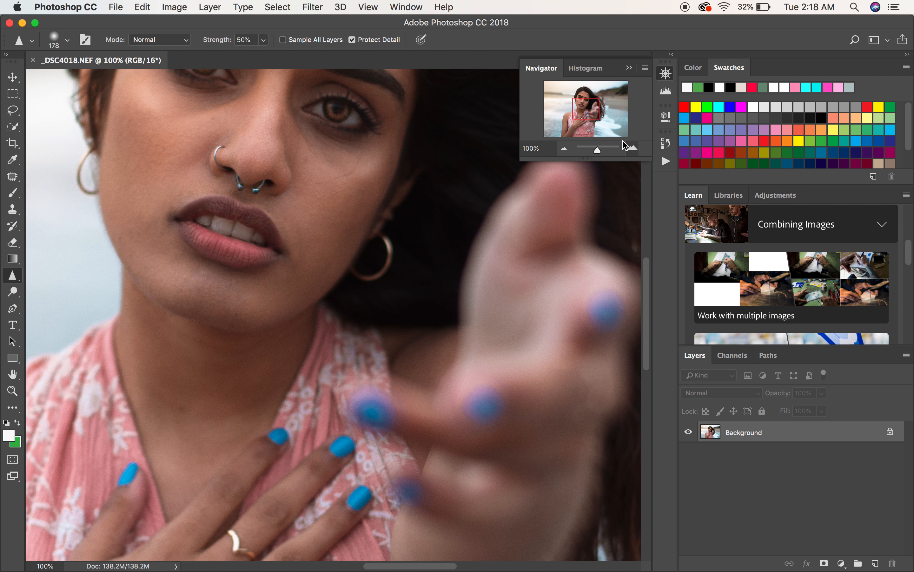
click(575, 100)
click(565, 149)
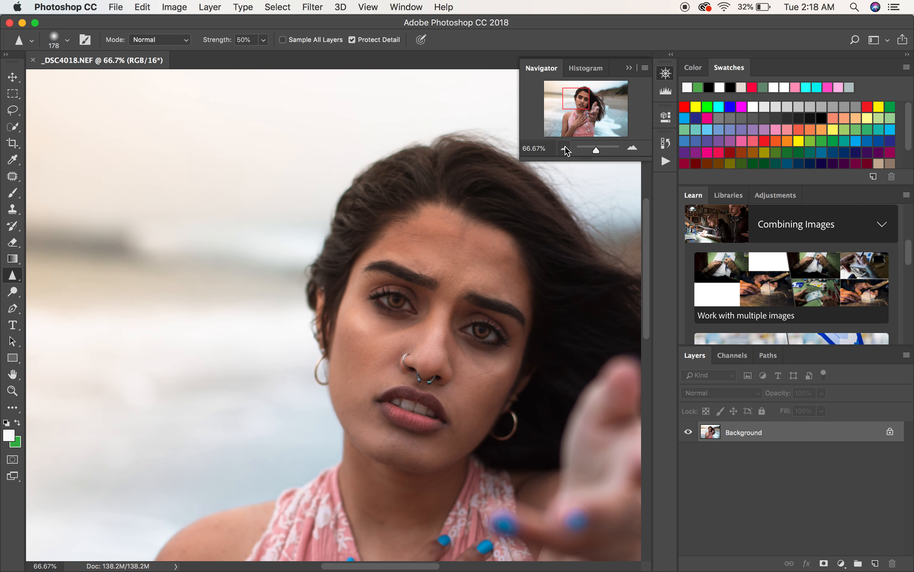
click(565, 149)
click(566, 149)
click(565, 148)
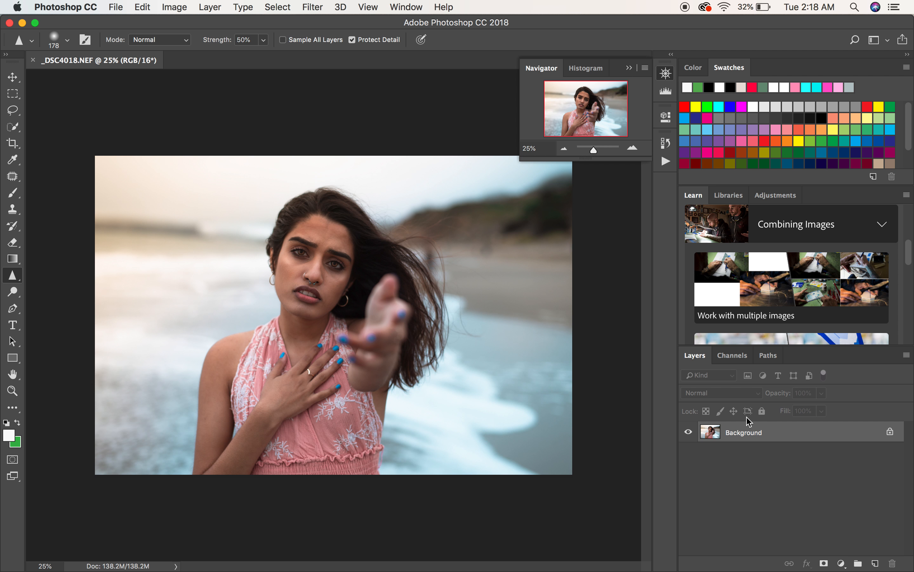
Duplicate the background layer, unlock the original background, and make the duplicate the active layer
click(813, 429)
key(super+j)
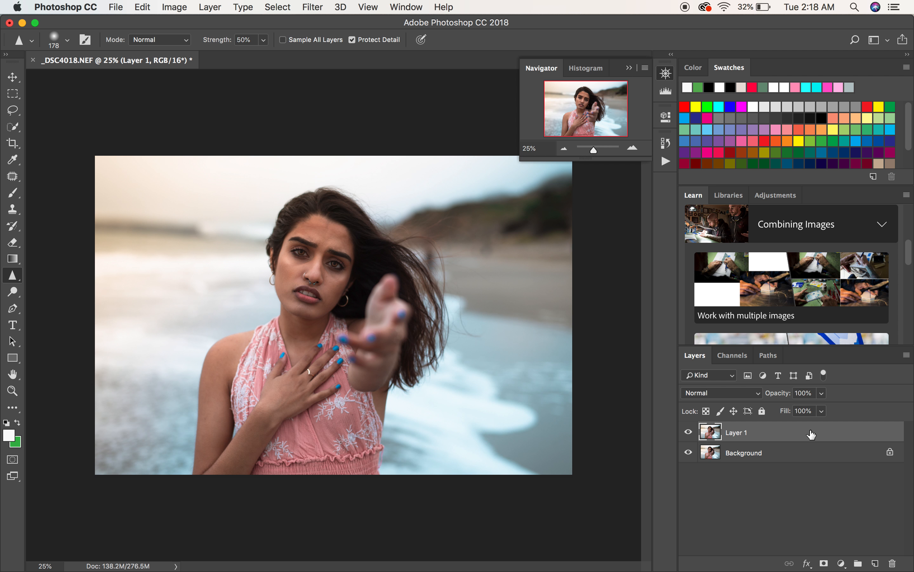
double_click(890, 452)
click(624, 133)
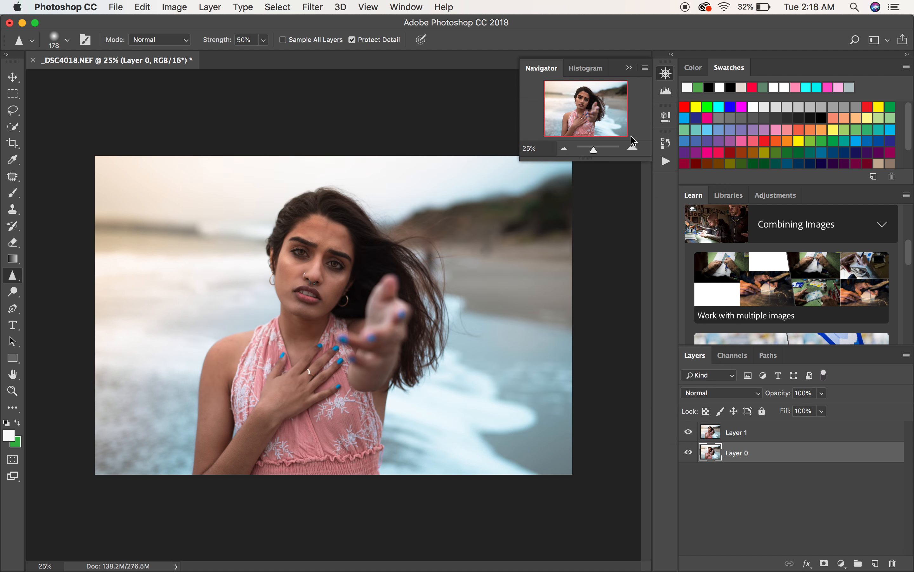
click(710, 430)
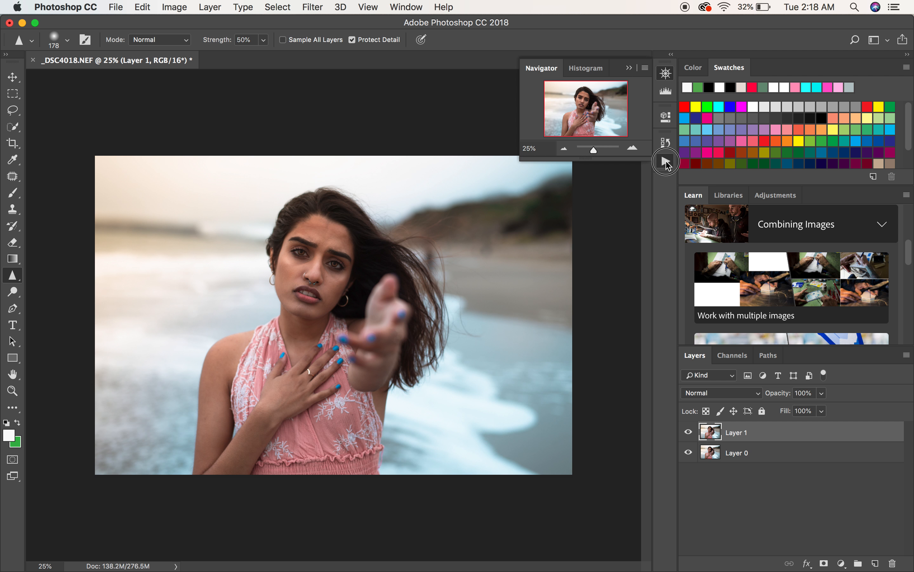
Run the Frequency Separation action on the duplicated photo layer
click(667, 162)
scroll(579, 175, down, 5)
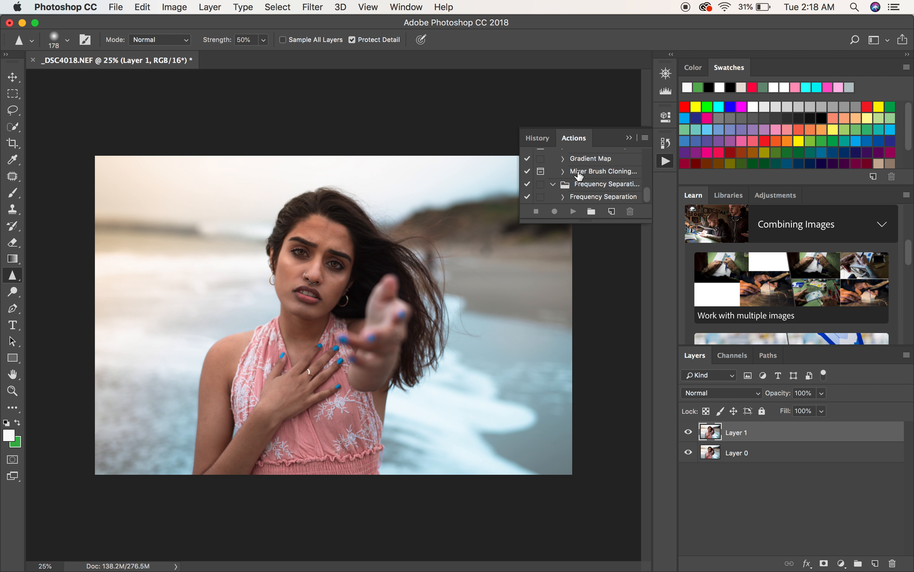
click(582, 197)
click(573, 212)
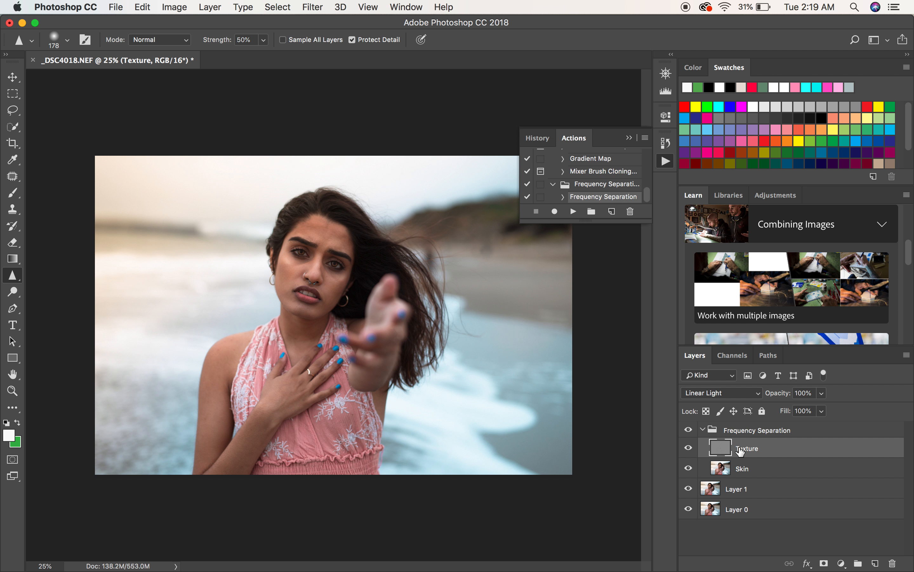
Check the portrait with the Frequency Separation group, and duplicate the Texture layer inside it
click(668, 89)
click(633, 149)
click(633, 149)
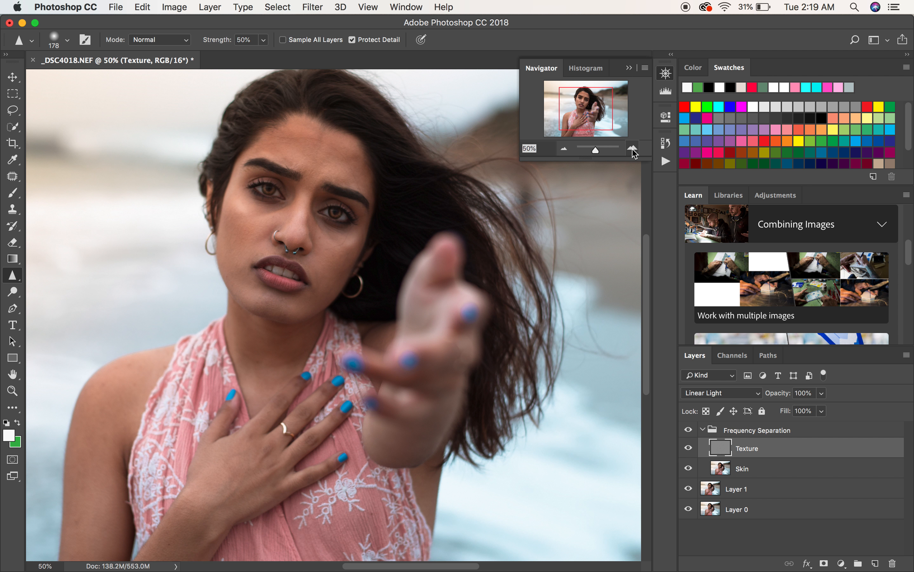
click(688, 430)
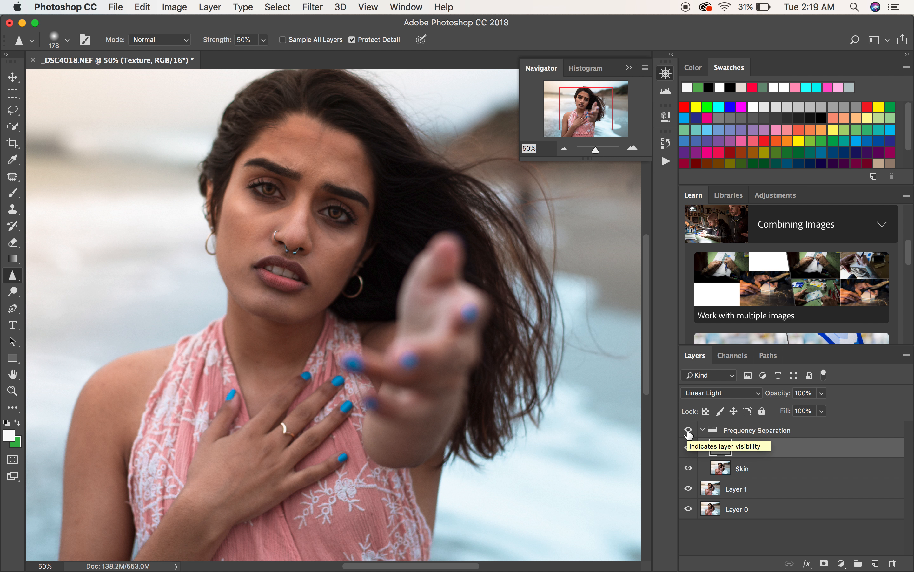
drag(768, 455, 877, 564)
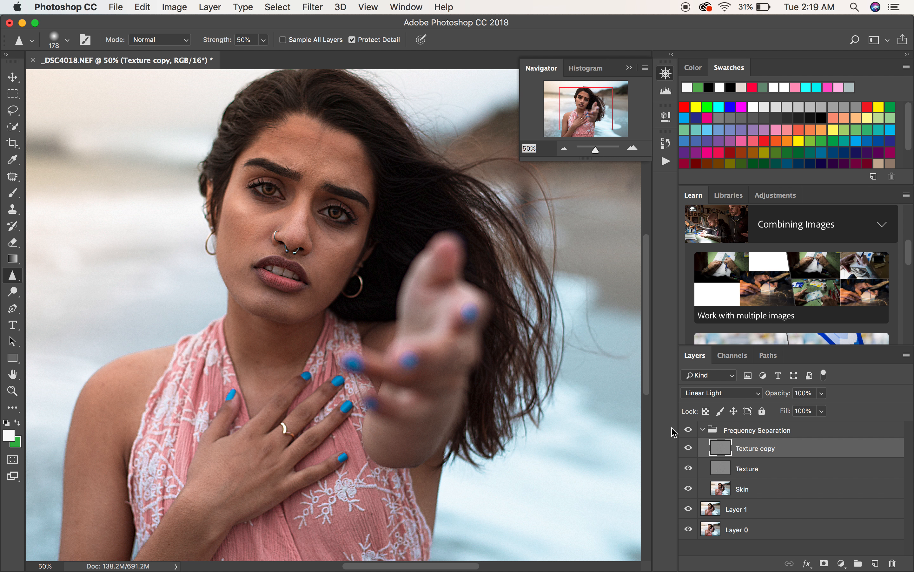
Compare the photo with and without the duplicated texture layer, and set that layer's opacity to 57%
click(692, 445)
click(692, 445)
click(692, 446)
click(692, 447)
click(691, 446)
click(691, 447)
drag(825, 400, 795, 409)
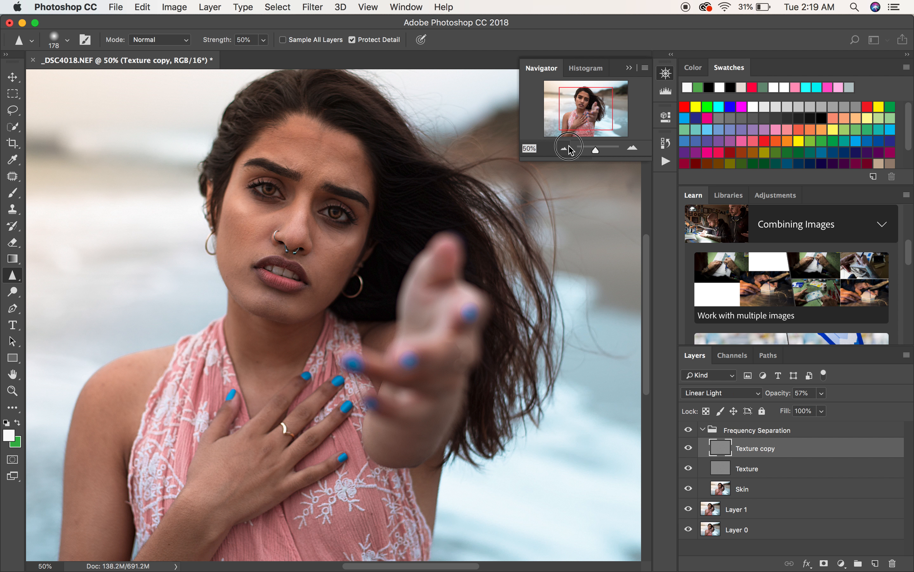
Examine the sharpened skin and facial details at several magnifications, ending on the face at 100%
click(564, 148)
click(564, 149)
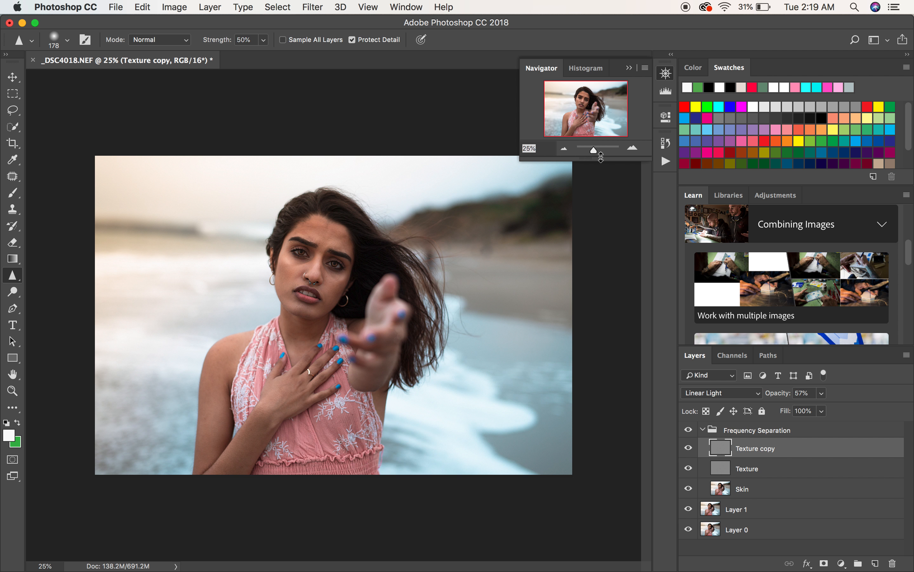
click(633, 148)
click(632, 149)
click(633, 148)
click(632, 148)
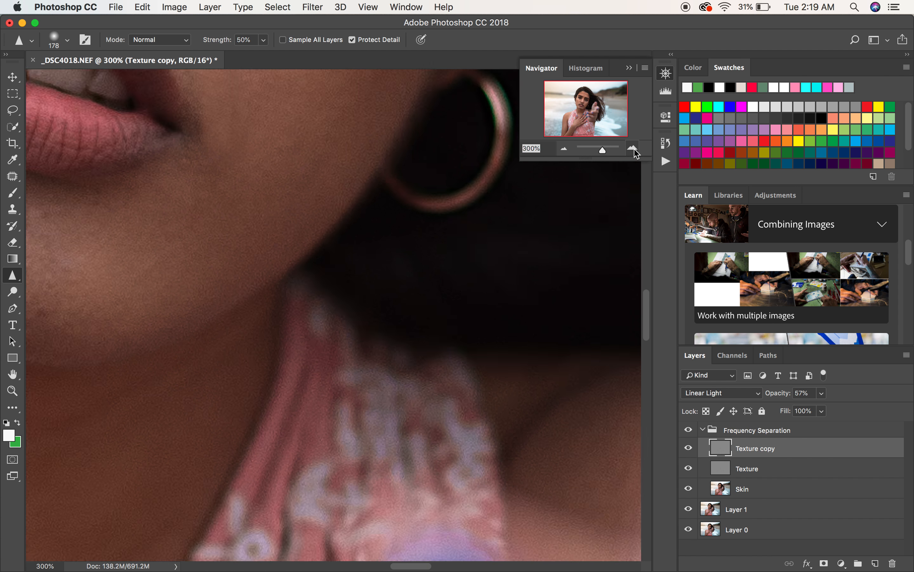
click(633, 148)
click(632, 148)
click(633, 148)
click(632, 148)
click(565, 149)
click(564, 149)
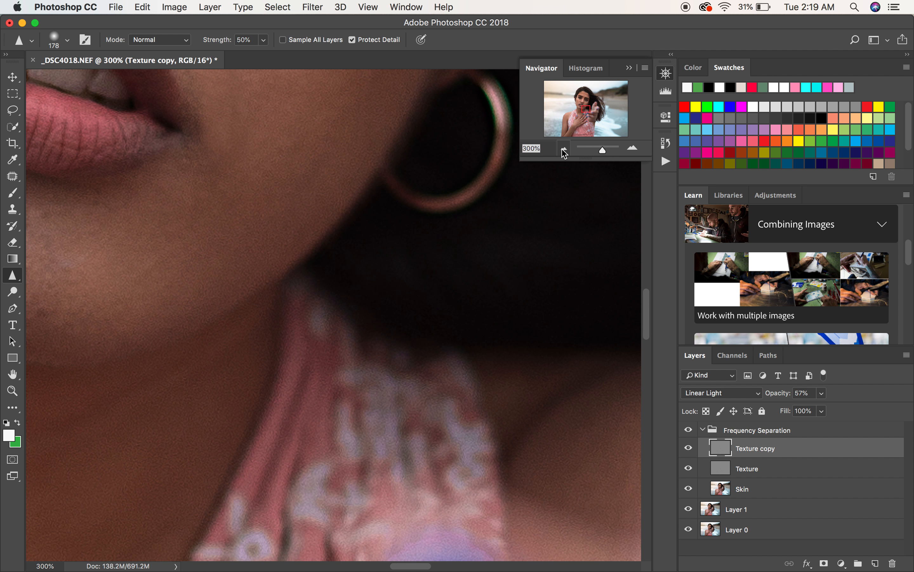
click(564, 149)
click(564, 149)
click(586, 109)
drag(586, 108, 585, 100)
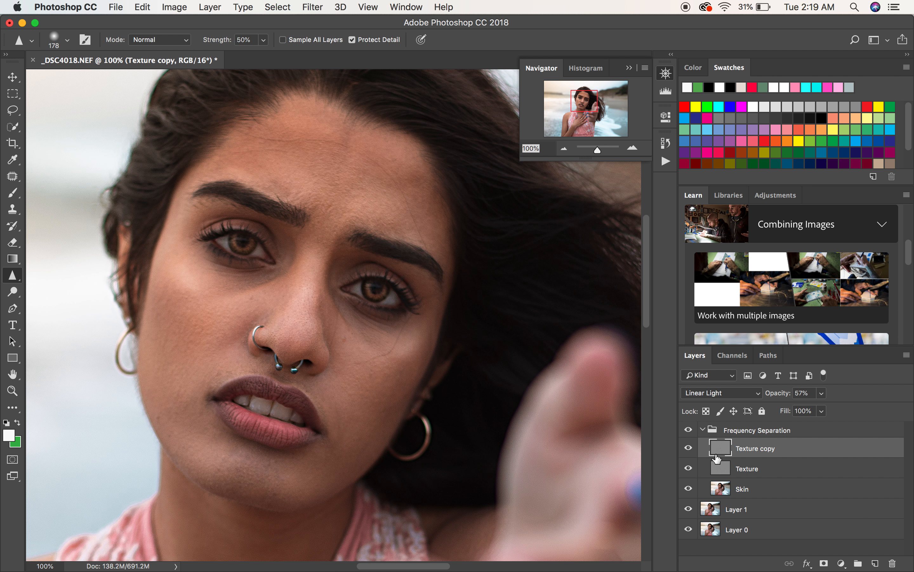
Merge the Frequency Separation group and both photo layers into a single layer, and duplicate it
click(703, 429)
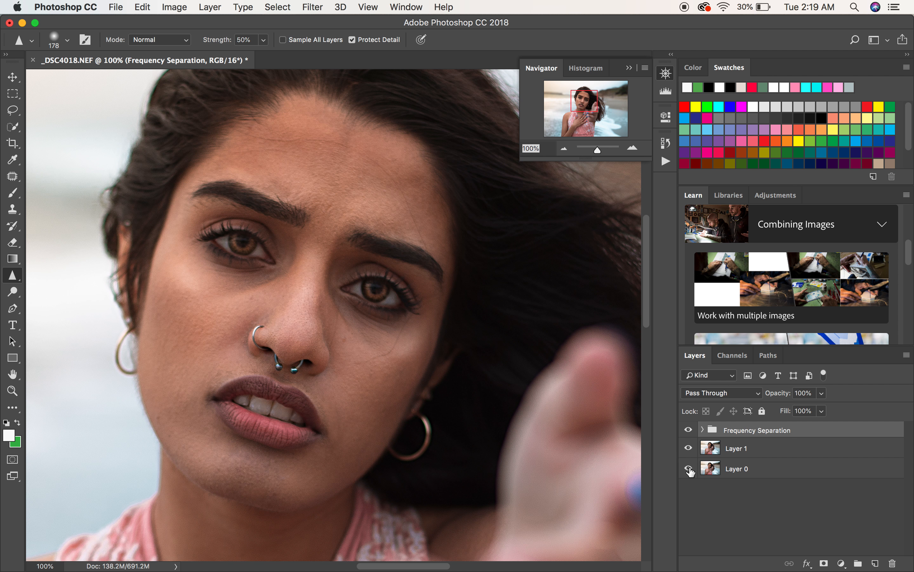
key(alt+shift+super+e)
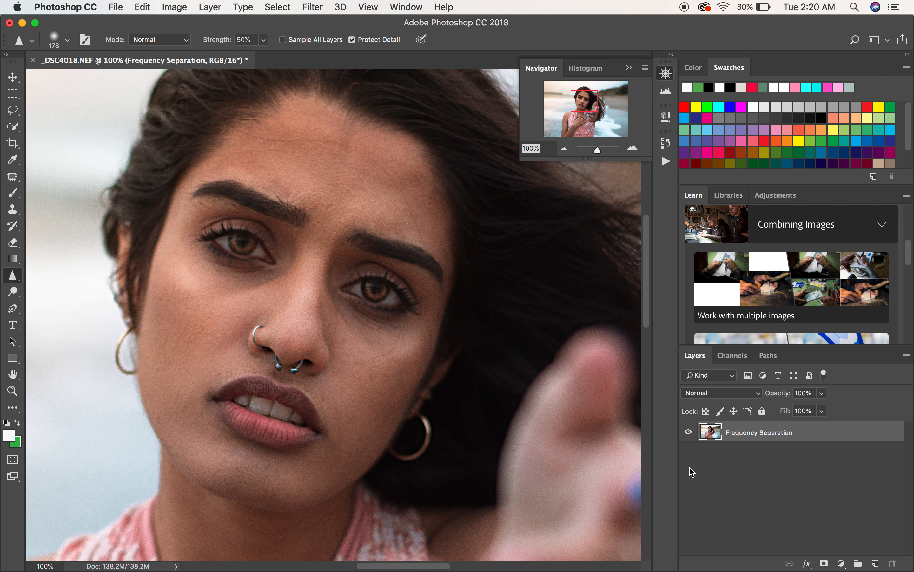
key(super+j)
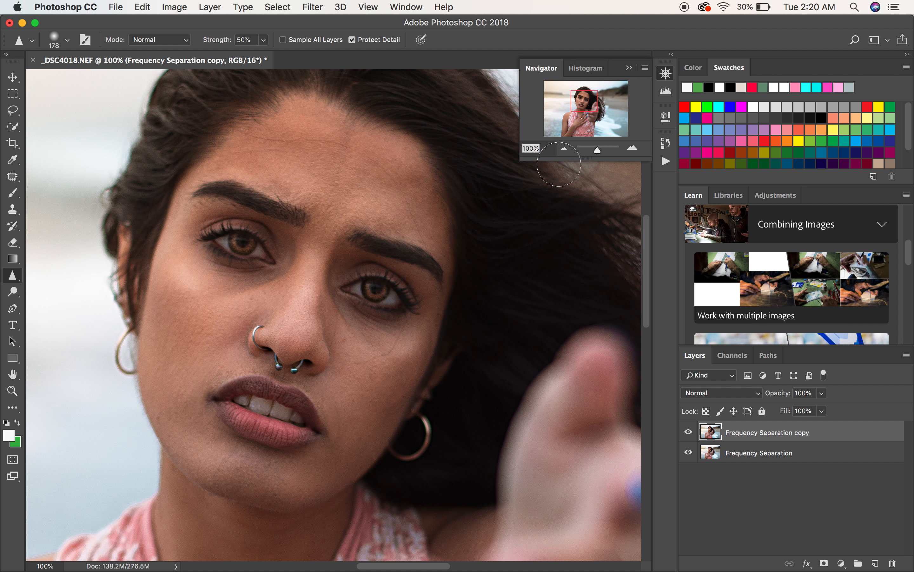
Inspect the facial skin up close, duplicate the top layer again, and name the new copy "dodge"
click(565, 148)
click(566, 150)
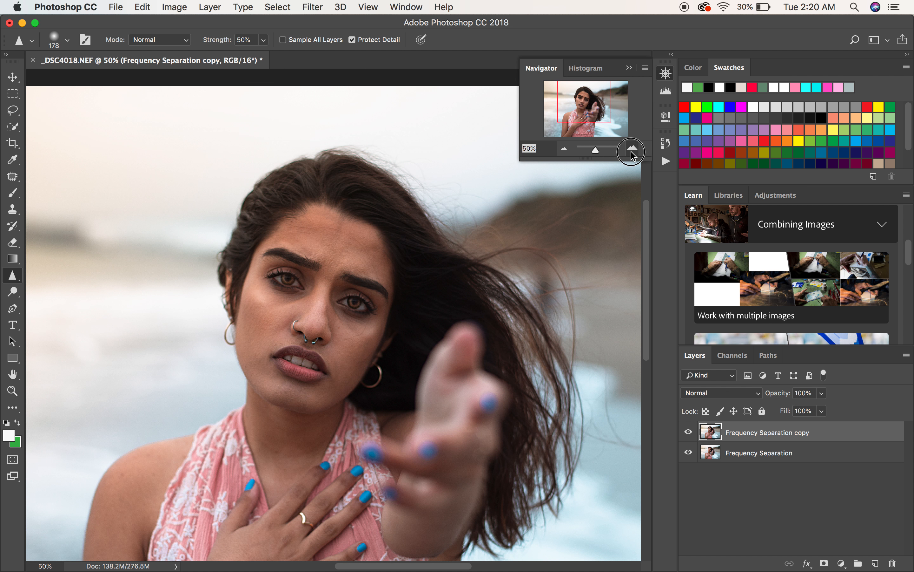
click(633, 149)
click(633, 148)
click(633, 149)
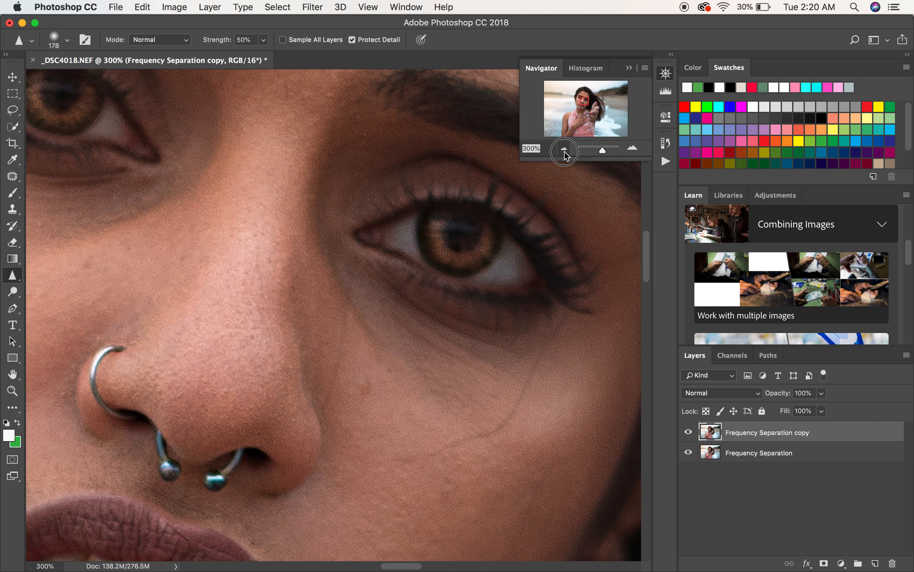
click(565, 150)
mouse_move(588, 101)
mouse_down()
mouse_move(590, 121)
mouse_move(588, 103)
mouse_up()
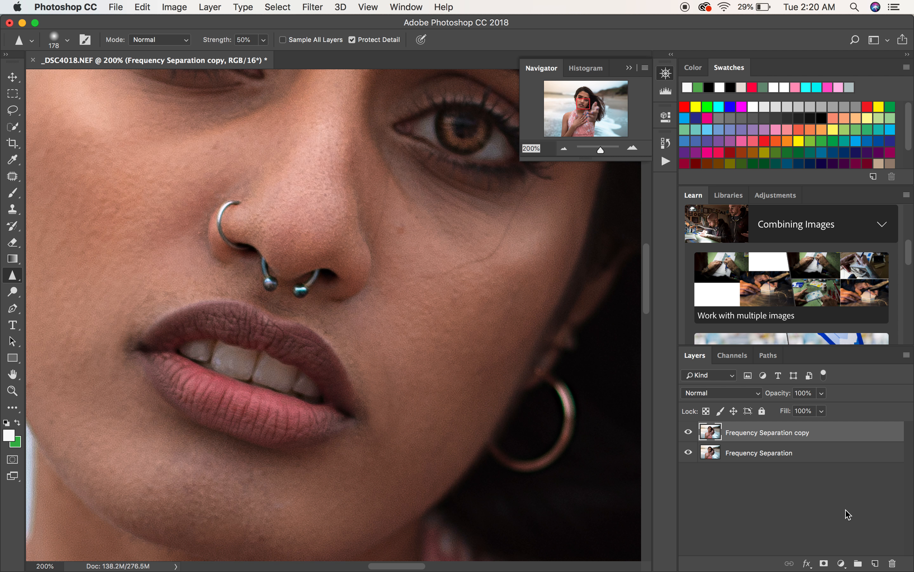
key(super+j)
double_click(755, 435)
text(dodge)
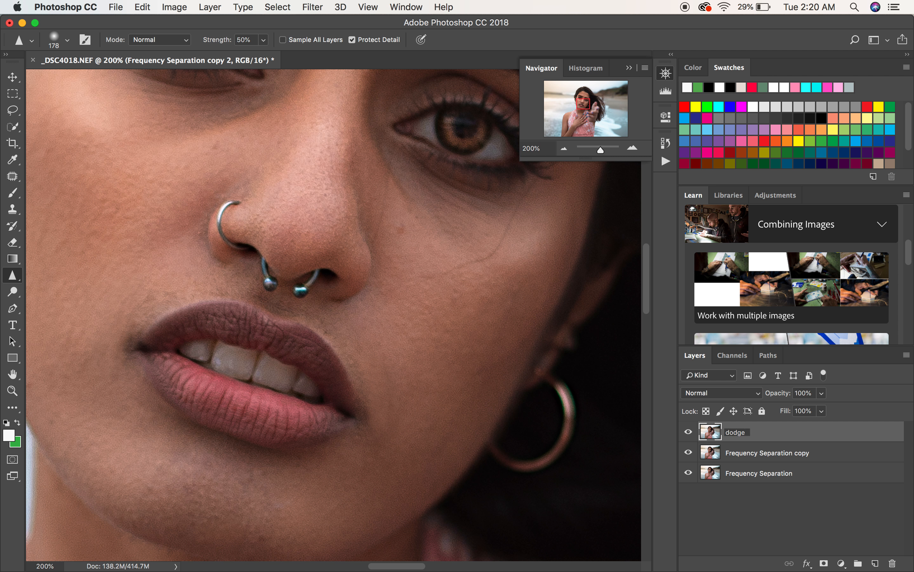
key(Return)
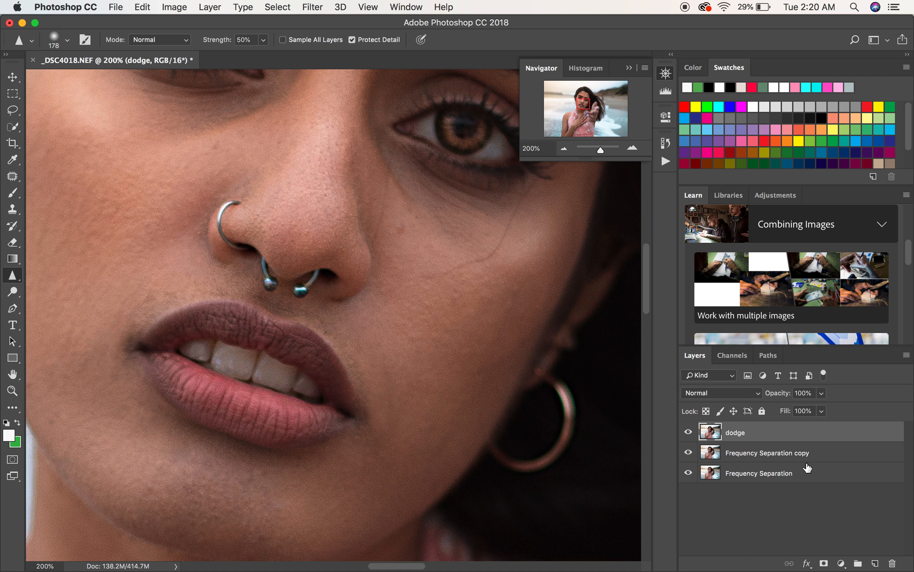
Rename the layer directly below the dodge layer as "burn"
double_click(780, 454)
text(b)
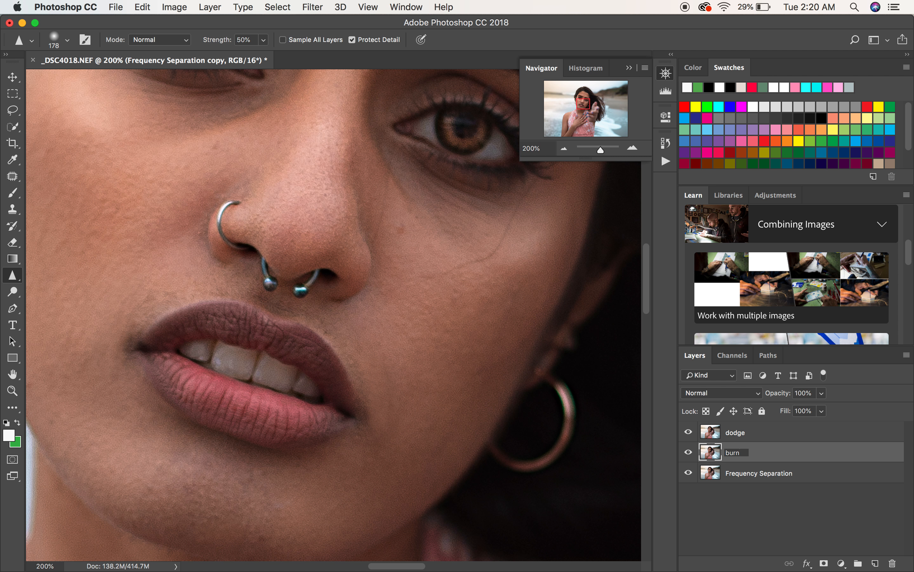
text(urn)
key(Return)
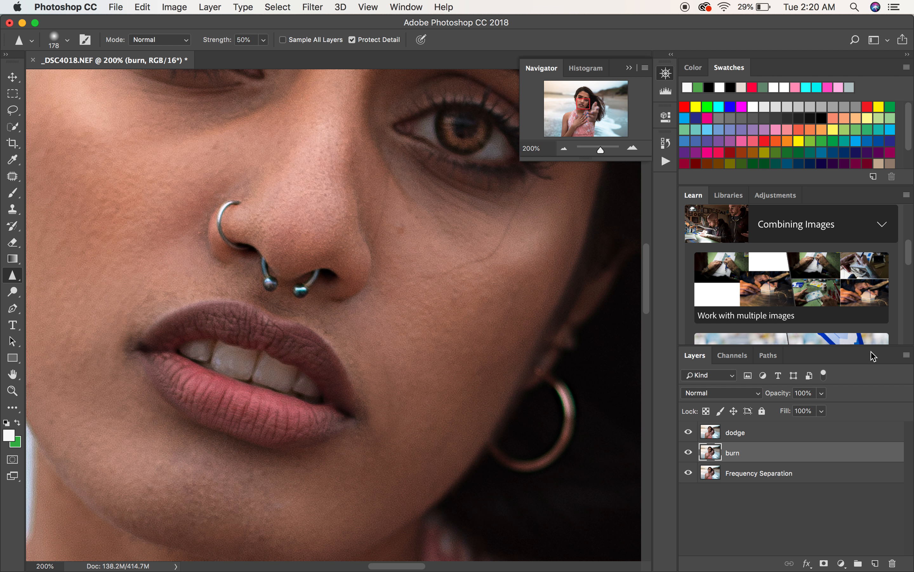
click(564, 149)
click(565, 150)
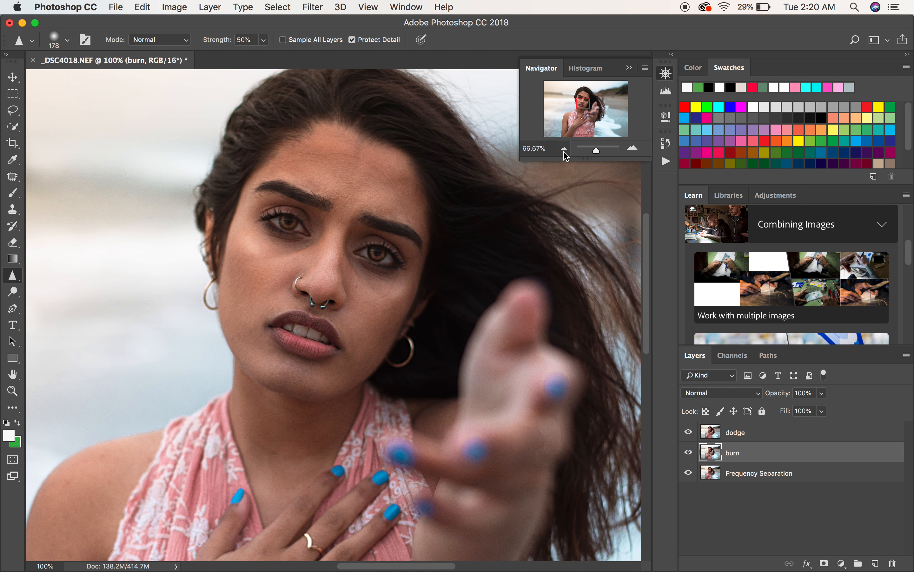
Add a Curves adjustment above the dodge layer with its midtones raised to brighten the image, and invert its mask to black
click(565, 149)
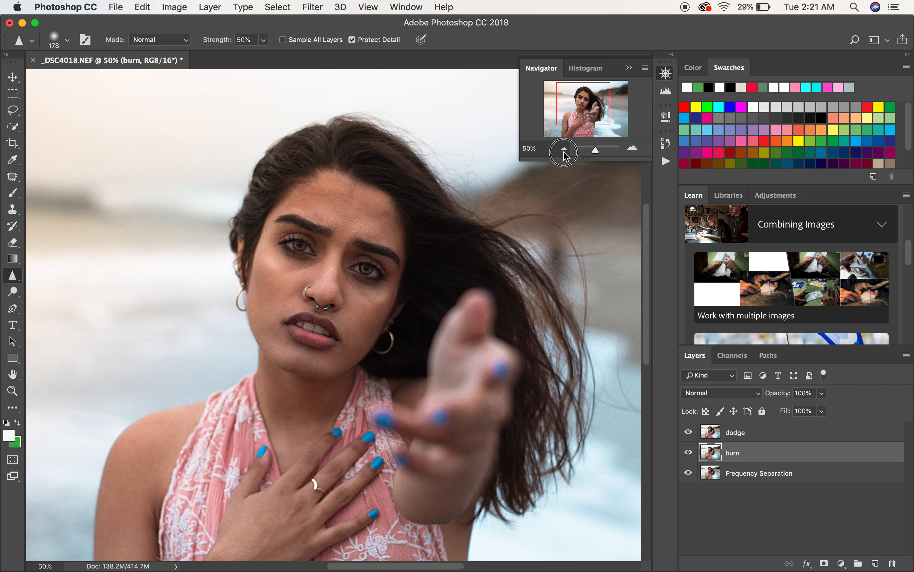
click(564, 150)
click(564, 150)
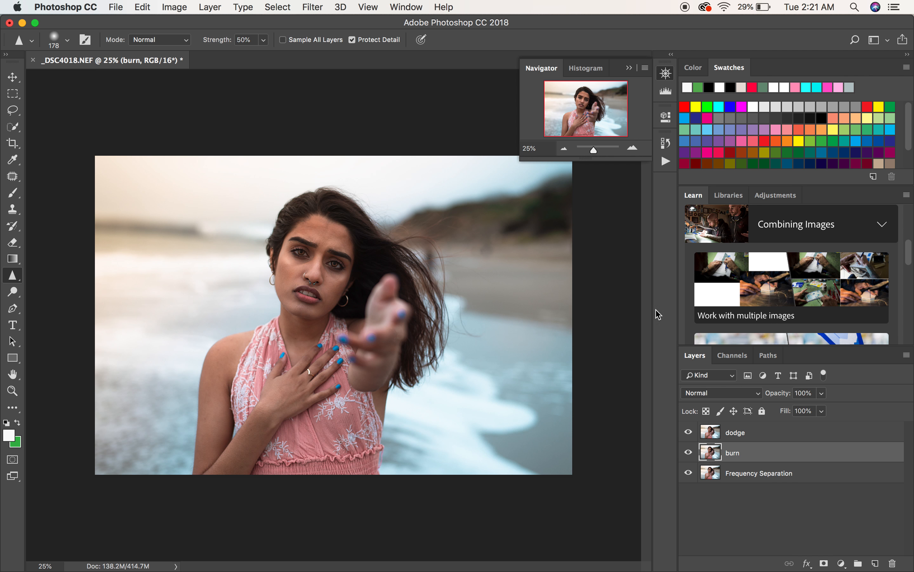
click(731, 433)
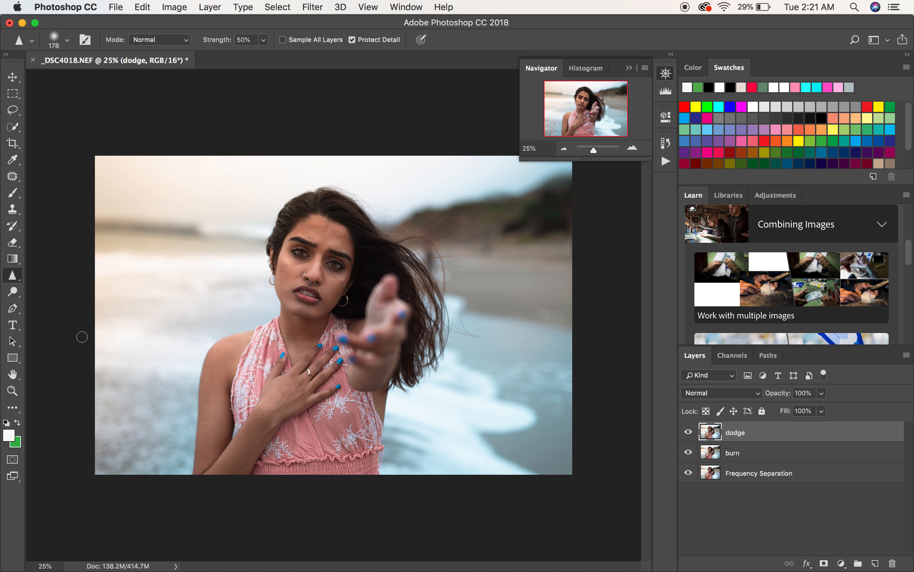
key(b)
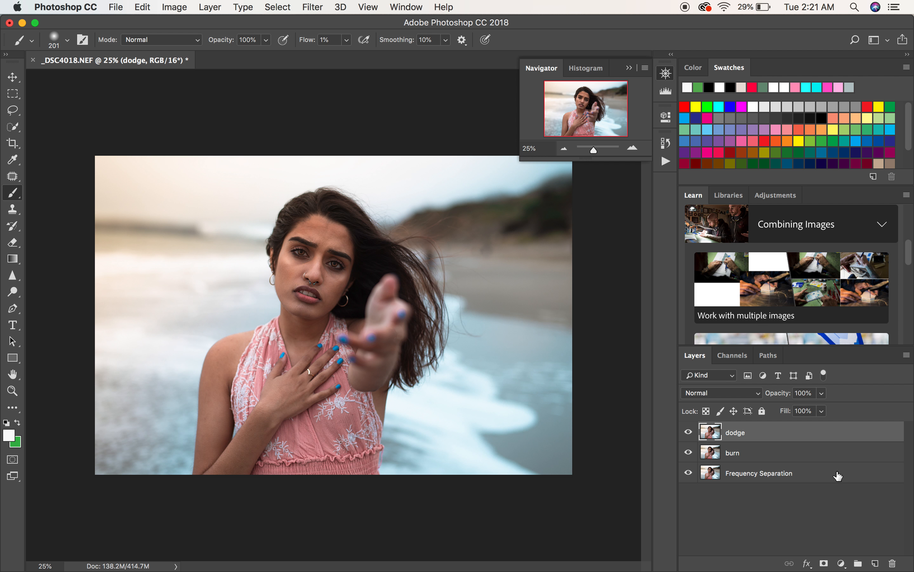
click(841, 564)
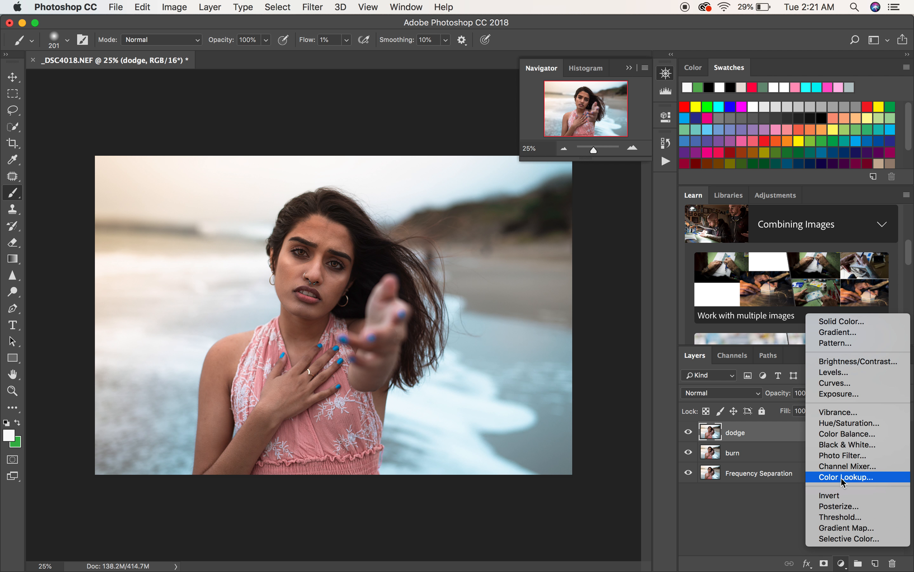
click(854, 383)
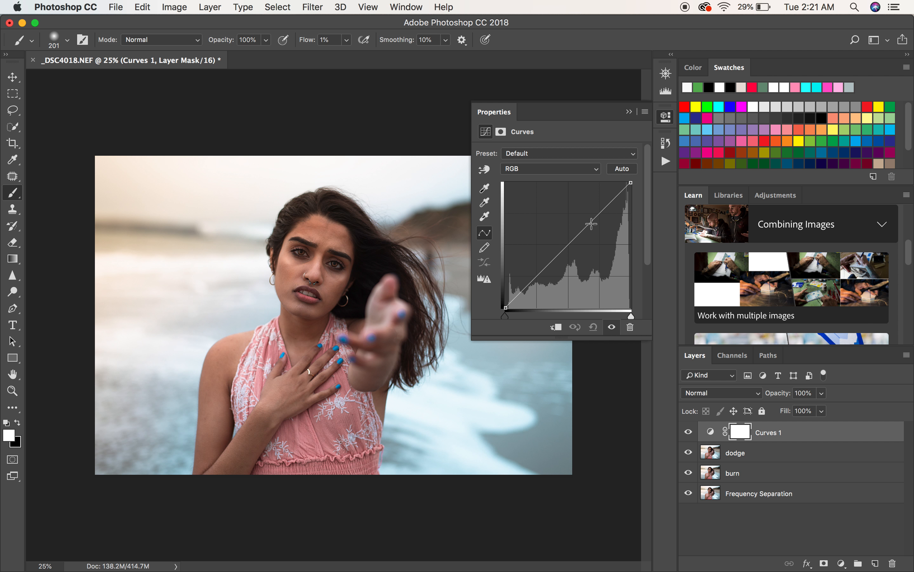
drag(581, 233, 569, 214)
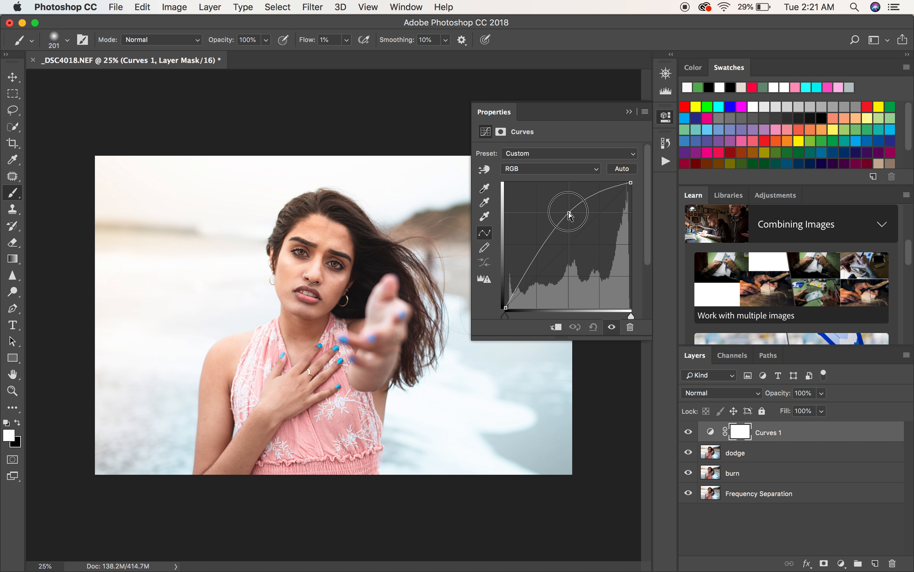
click(630, 112)
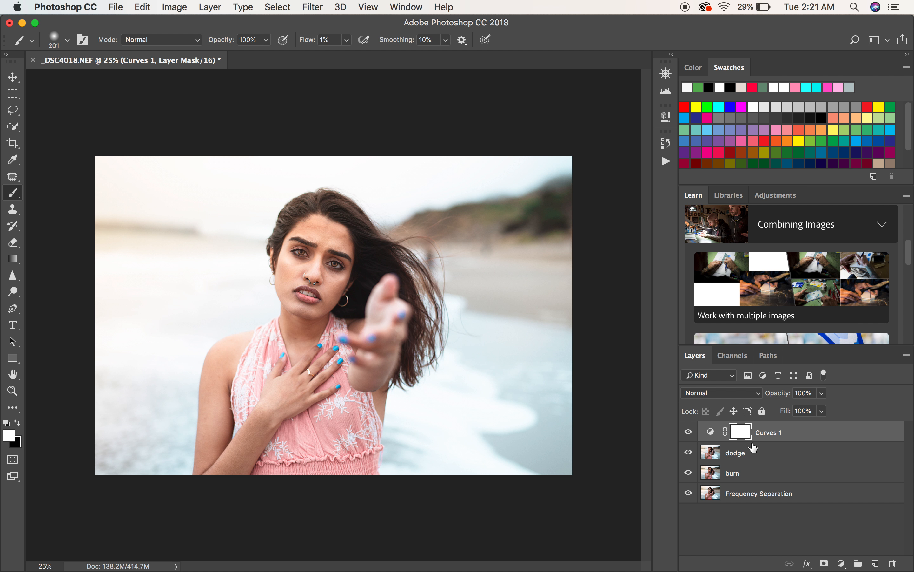
key(super+i)
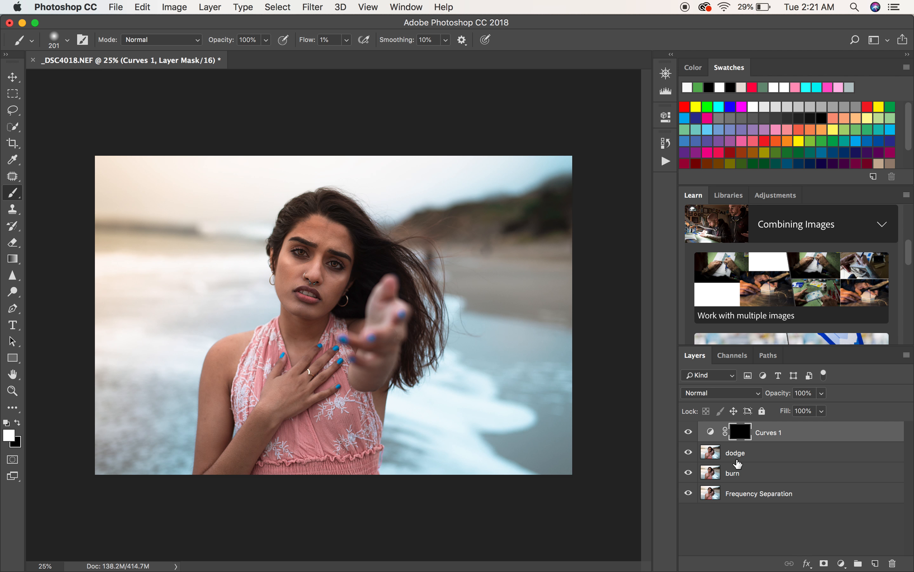
Add a Curves adjustment above the burn layer and pull its curve down strongly to darken the image
click(737, 477)
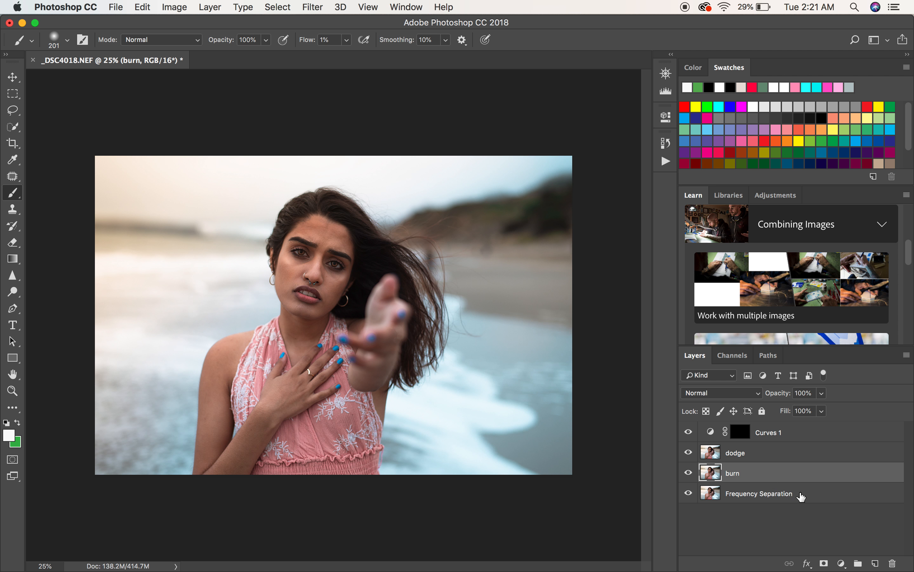
click(842, 564)
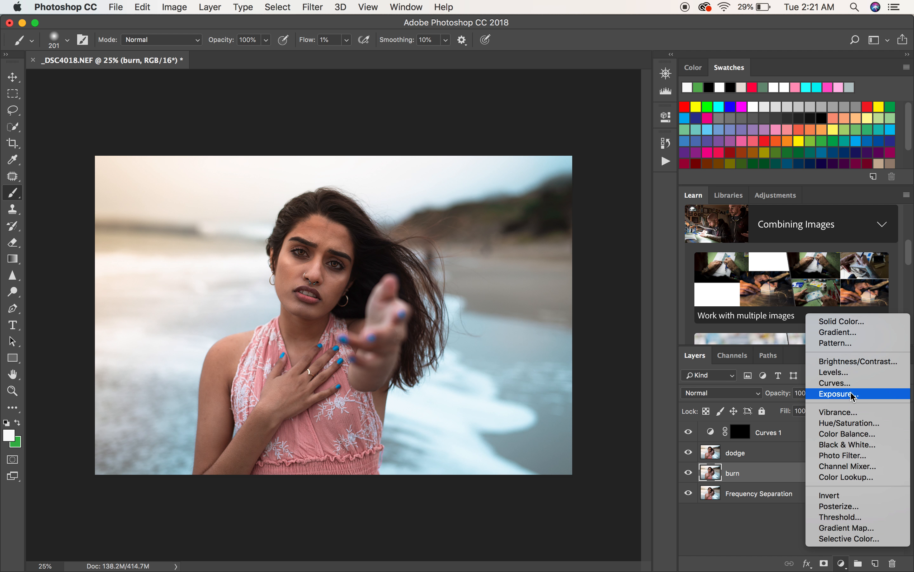
click(846, 381)
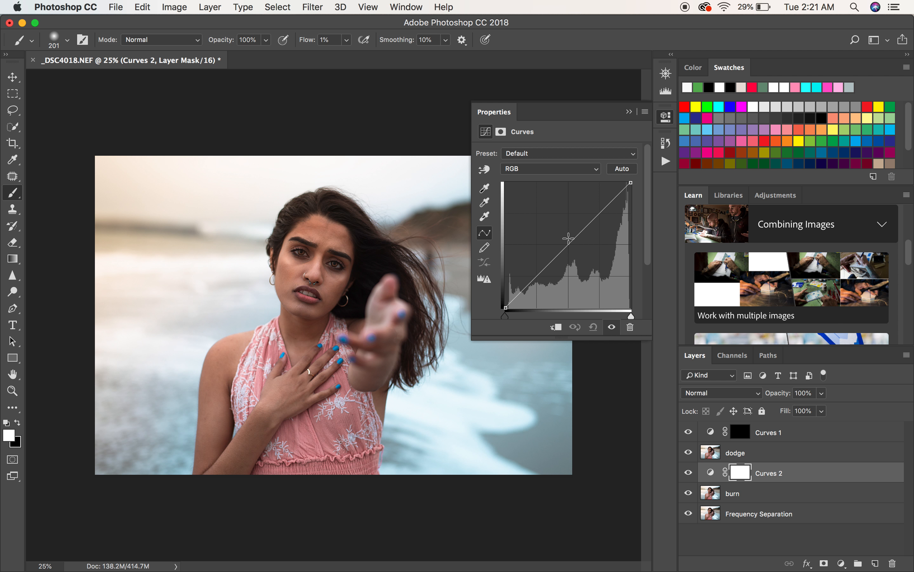
drag(569, 242, 600, 277)
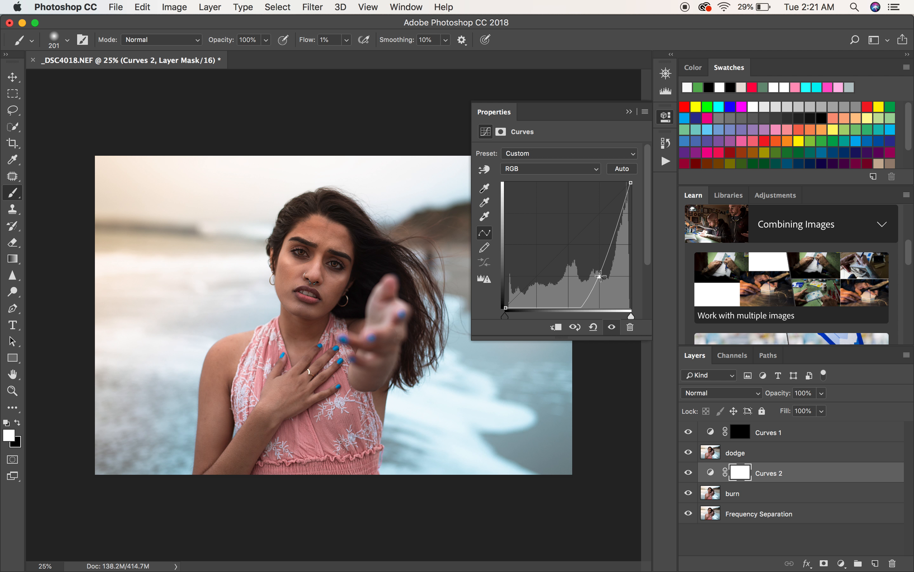
Link Curves 1 with the dodge layer, and link Curves 2 with the burn layer
click(746, 458)
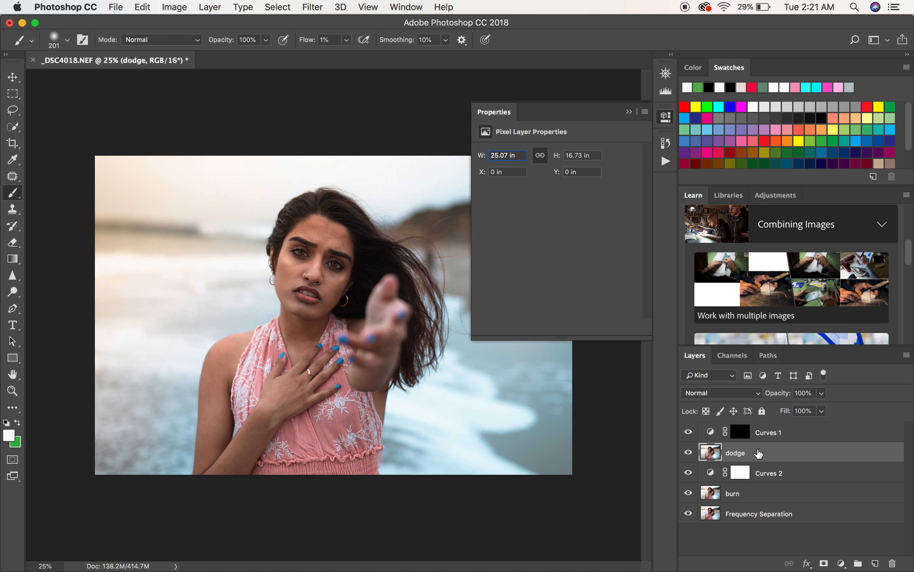
shift+click(778, 434)
click(789, 564)
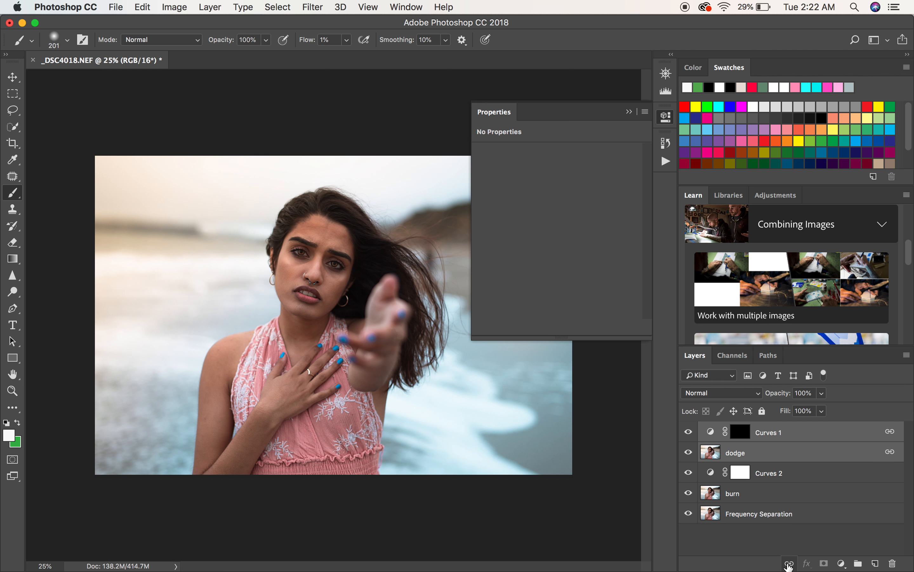
click(783, 477)
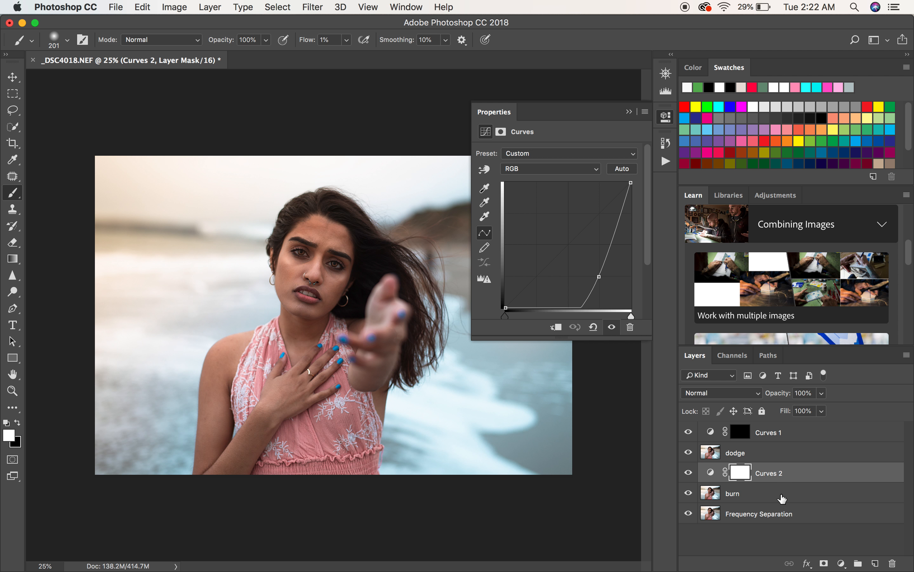
shift+click(783, 496)
click(790, 563)
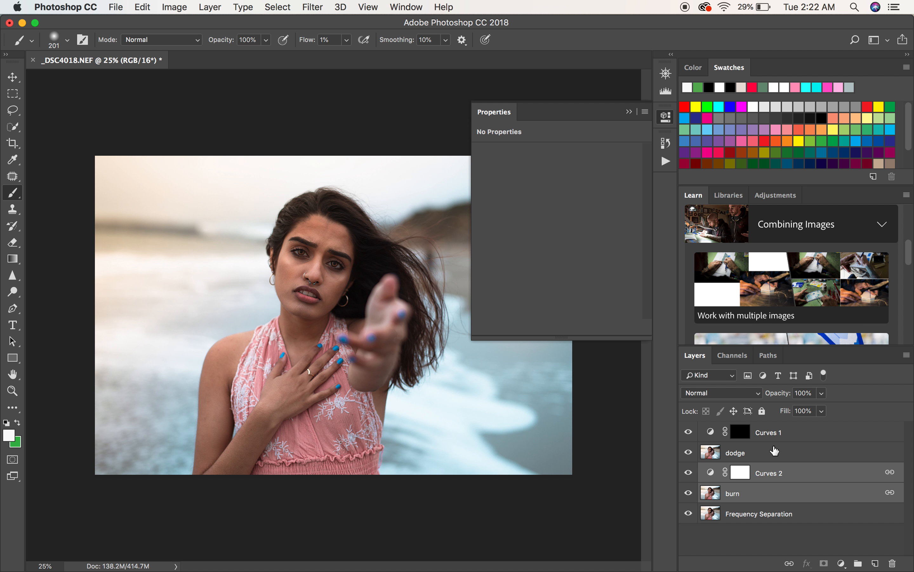
Reshape Curves 2 into an S-curve with lowered shadows and raised highlights, and invert its mask to black
click(780, 477)
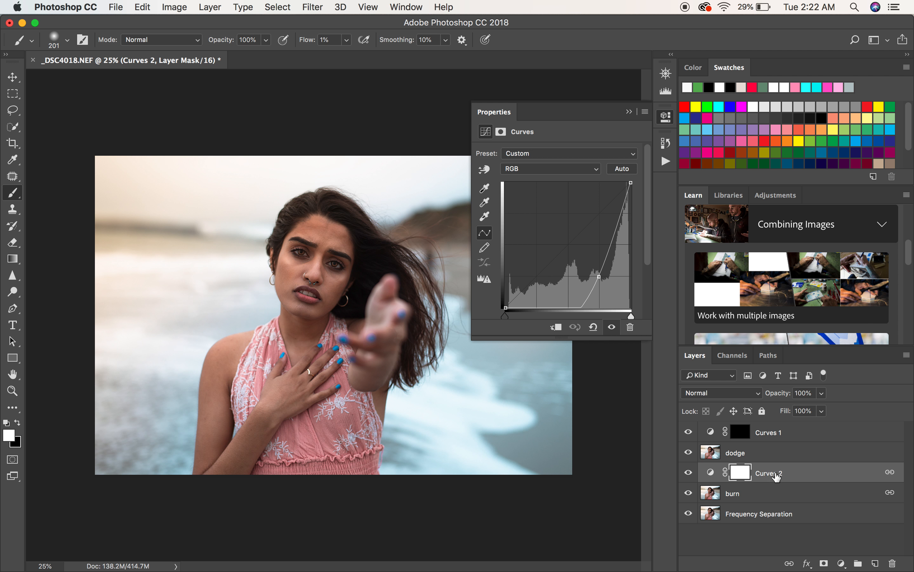
drag(599, 276, 600, 224)
drag(547, 268, 569, 282)
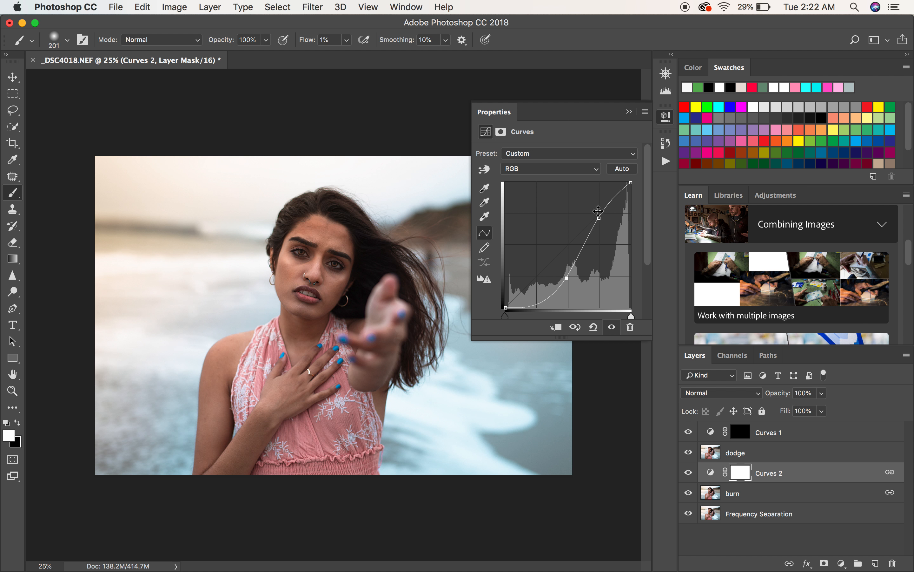
drag(599, 218, 594, 216)
key(super+z)
key(super+z)
key(super+z)
key(super+z)
click(628, 112)
key(super+i)
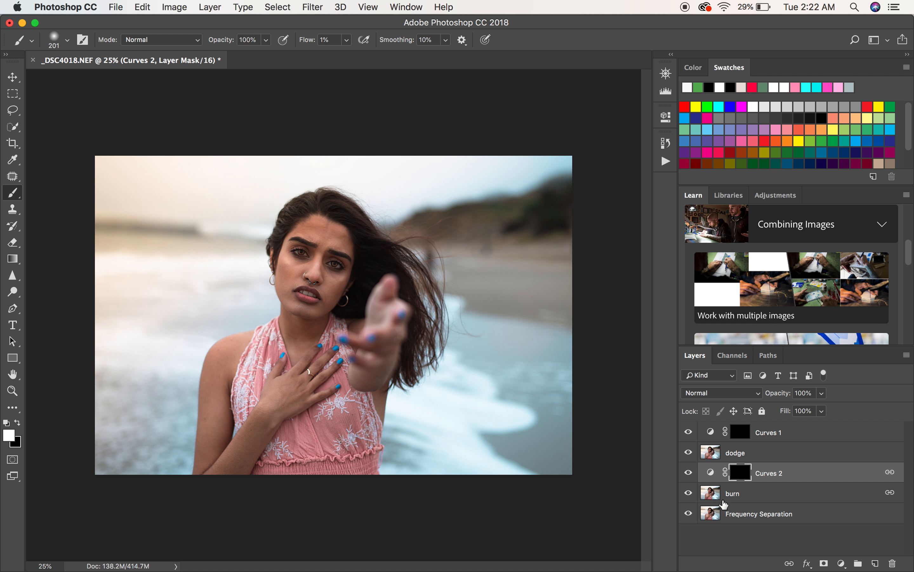
Preview the Curves 2 effect by temporarily hiding Curves 1 and the dodge layer and temporarily inverting the Curves 2 mask
click(764, 455)
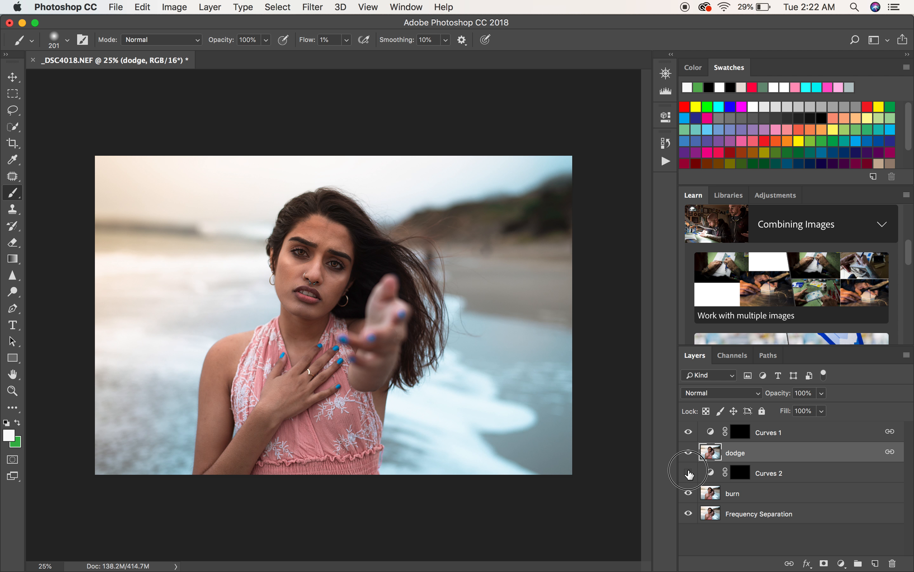
click(689, 453)
click(689, 434)
click(689, 454)
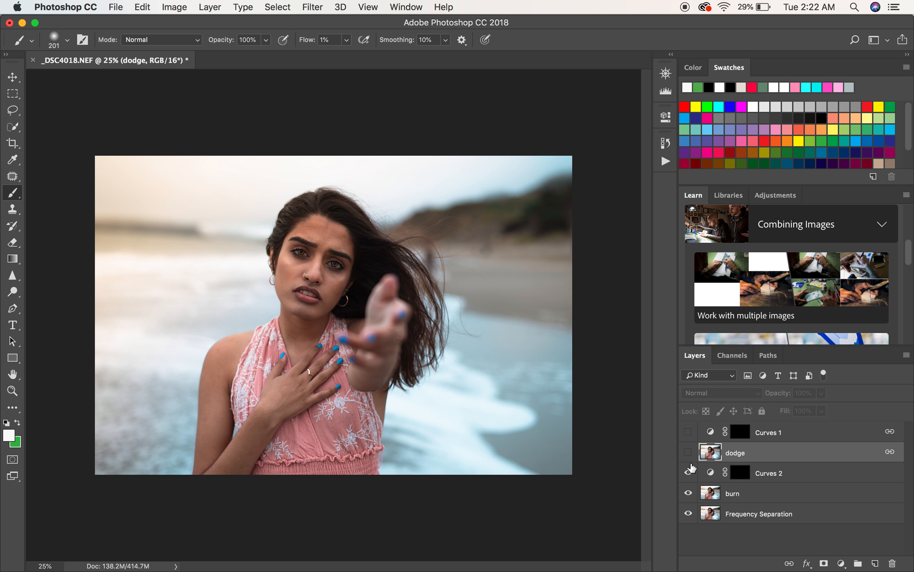
click(741, 477)
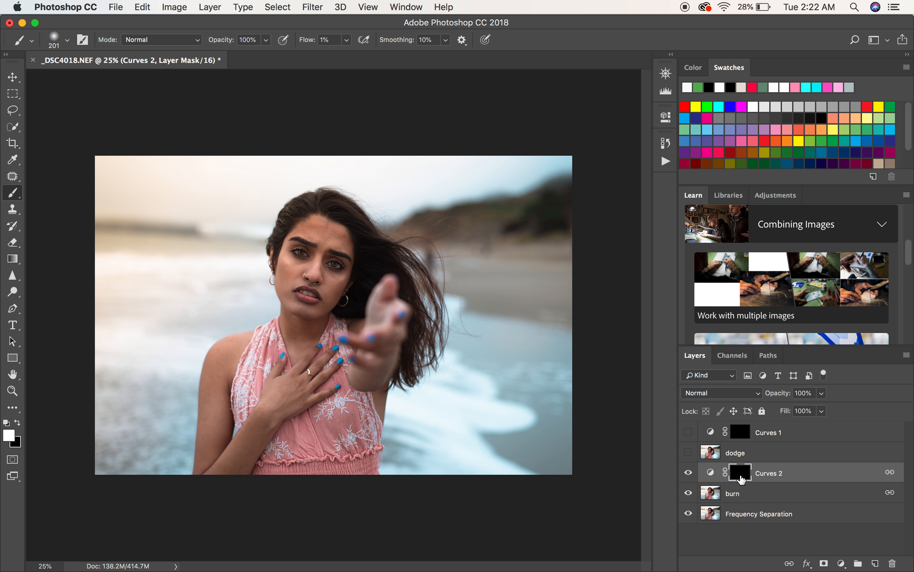
key(super+i)
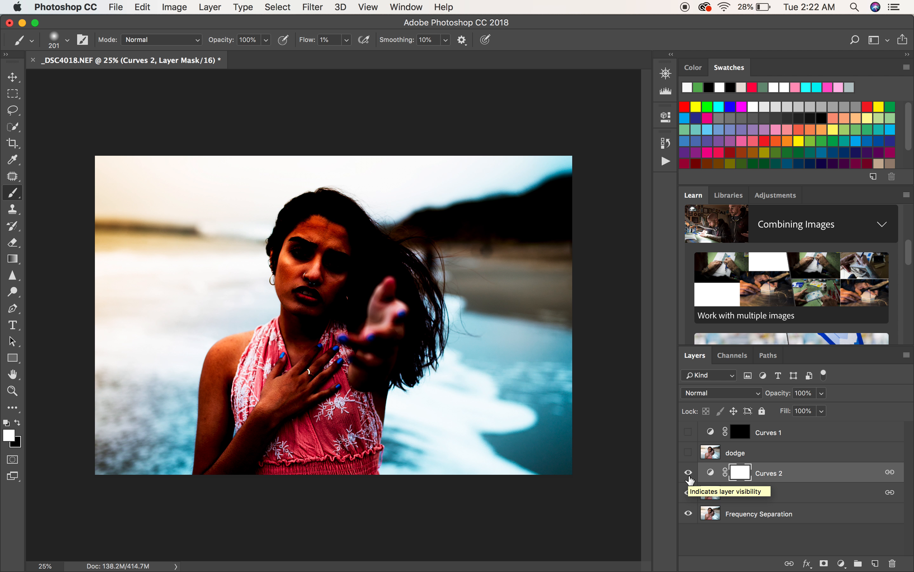
key(super+i)
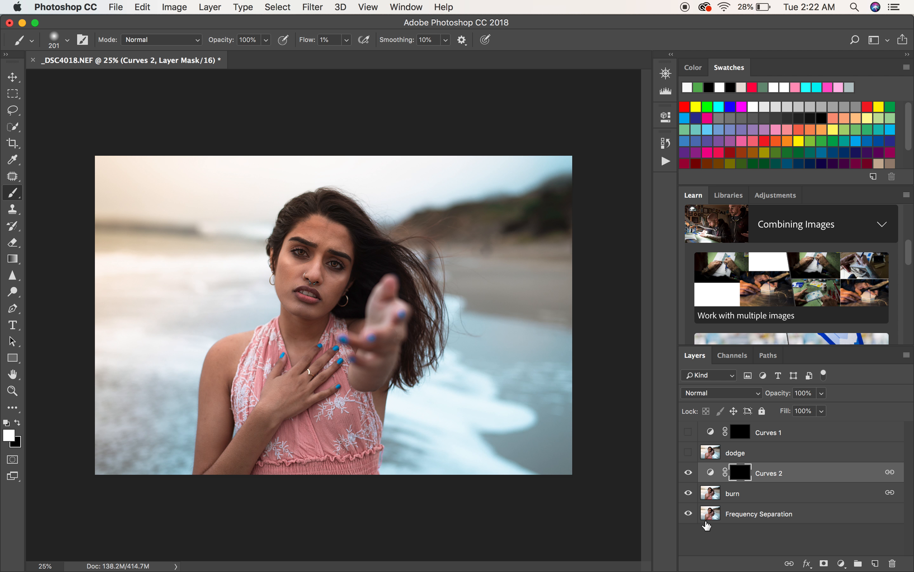
click(689, 433)
click(689, 454)
Delete the dodge and burn image layers, and duplicate the Frequency Separation layer beneath the two Curves adjustments
click(754, 453)
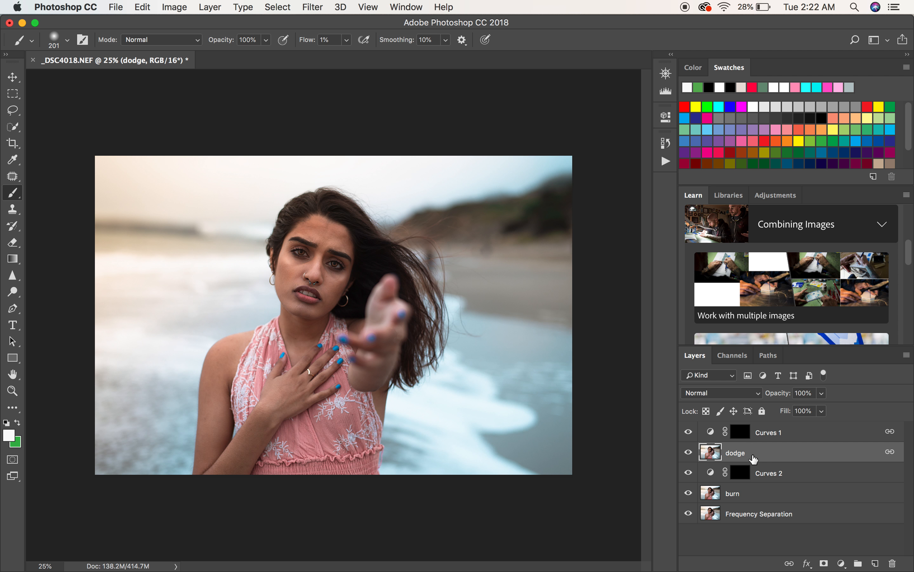
click(747, 435)
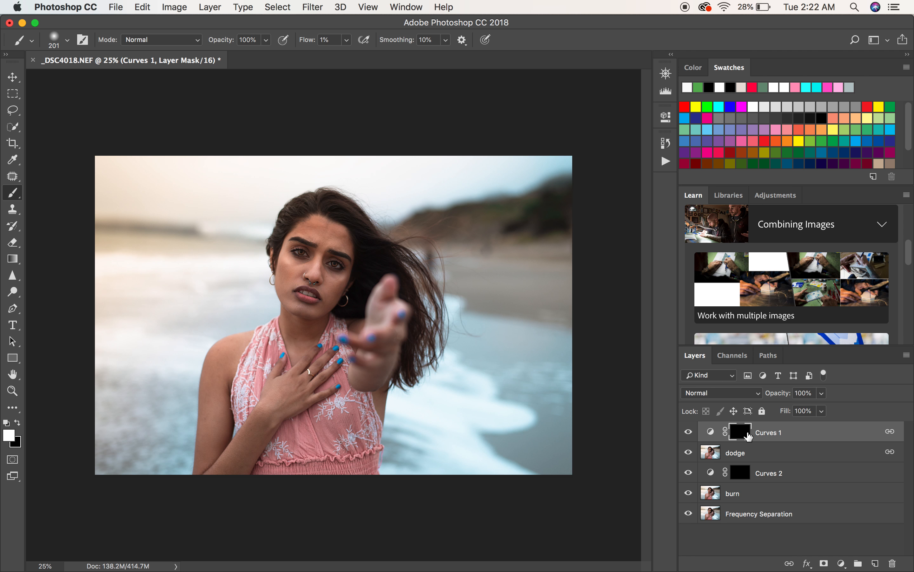
click(752, 460)
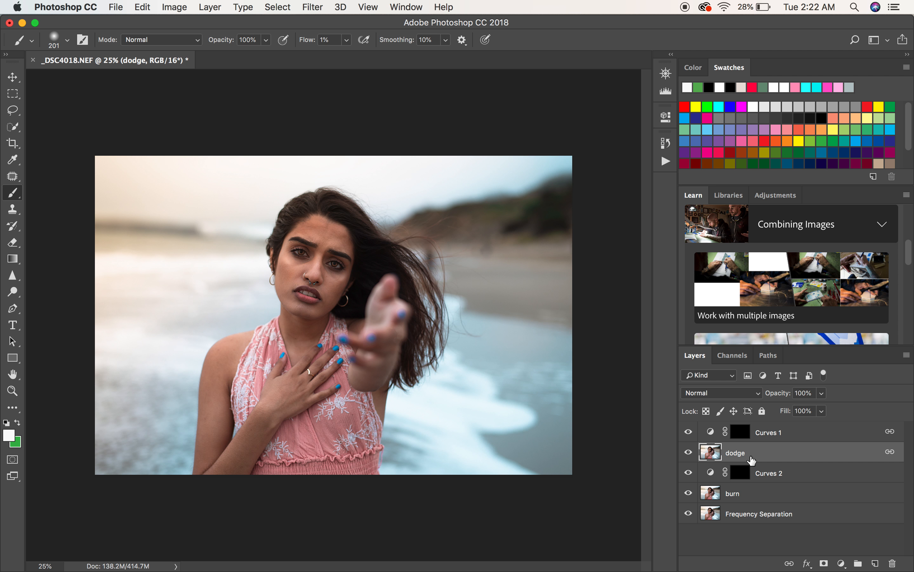
key(super+BackSpace)
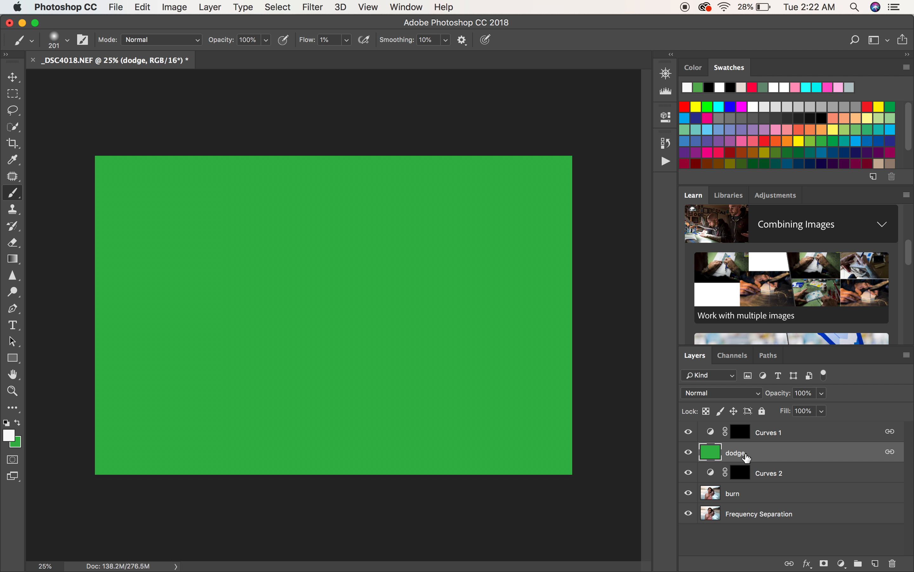
key(BackSpace)
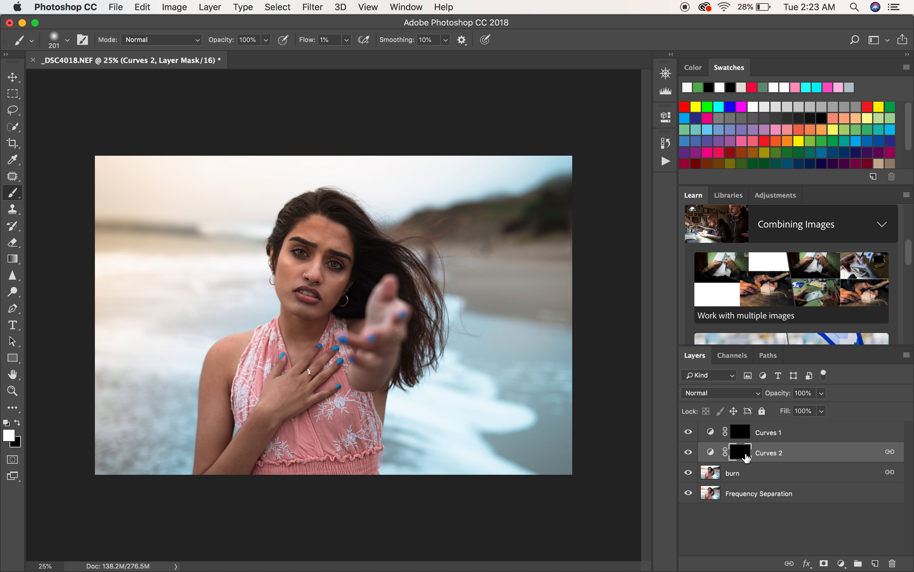
click(747, 474)
key(BackSpace)
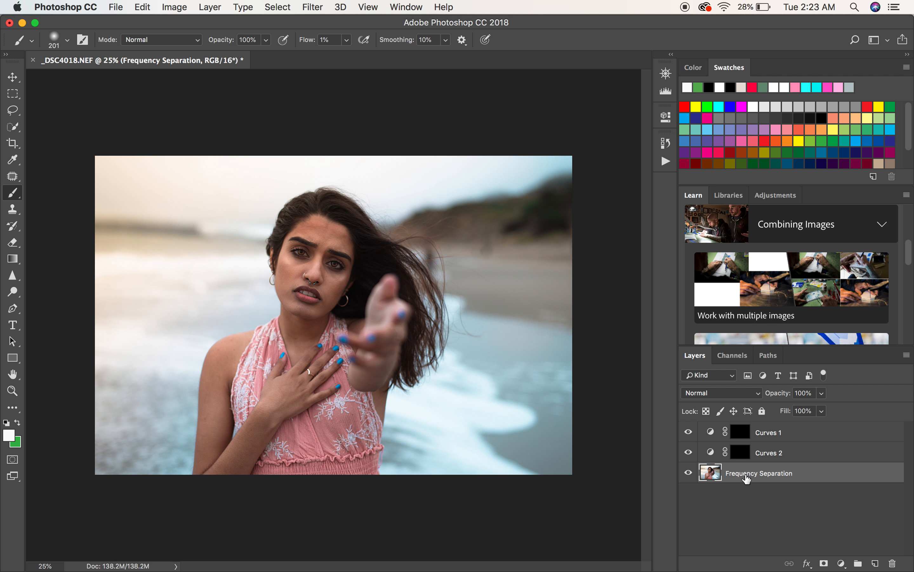
key(super+j)
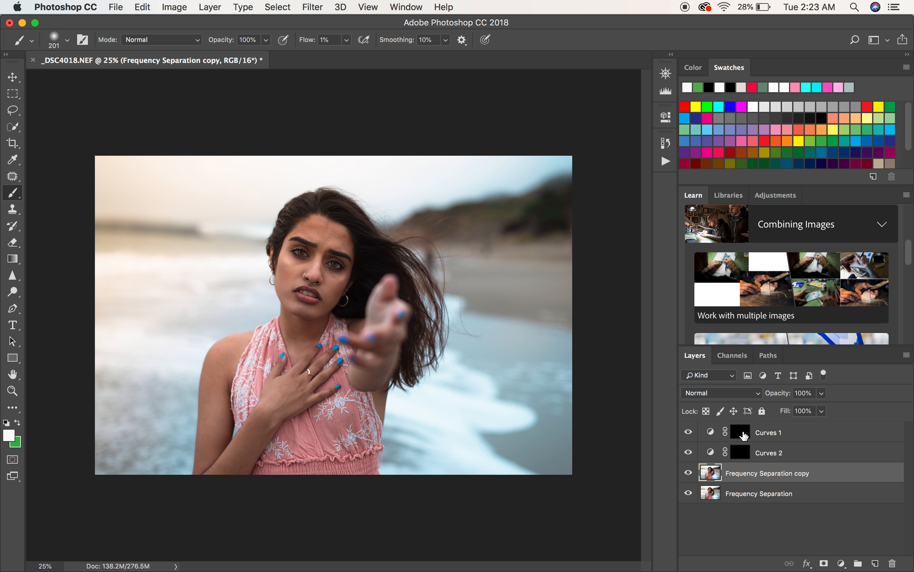
Target the Curves 1 layer mask and frame the face at 100% zoom
click(742, 435)
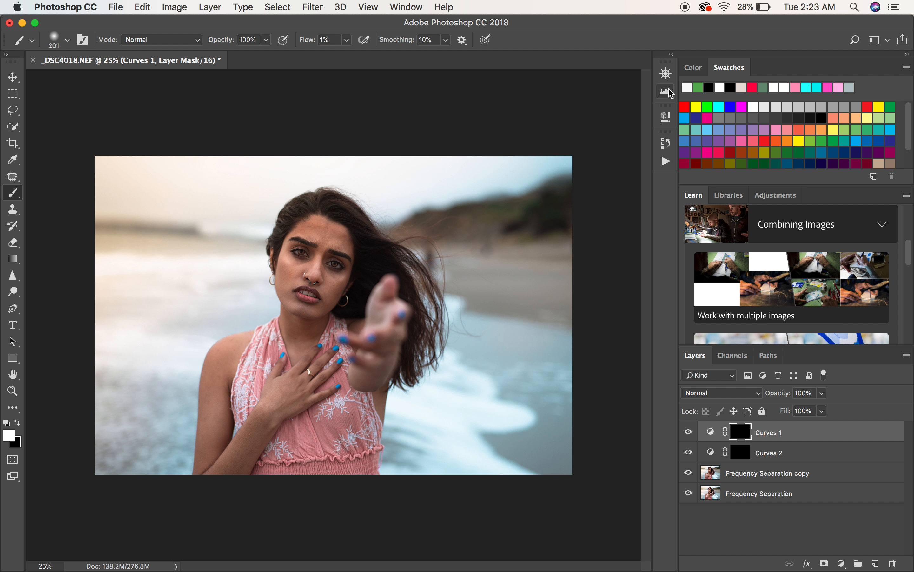
click(666, 73)
click(636, 151)
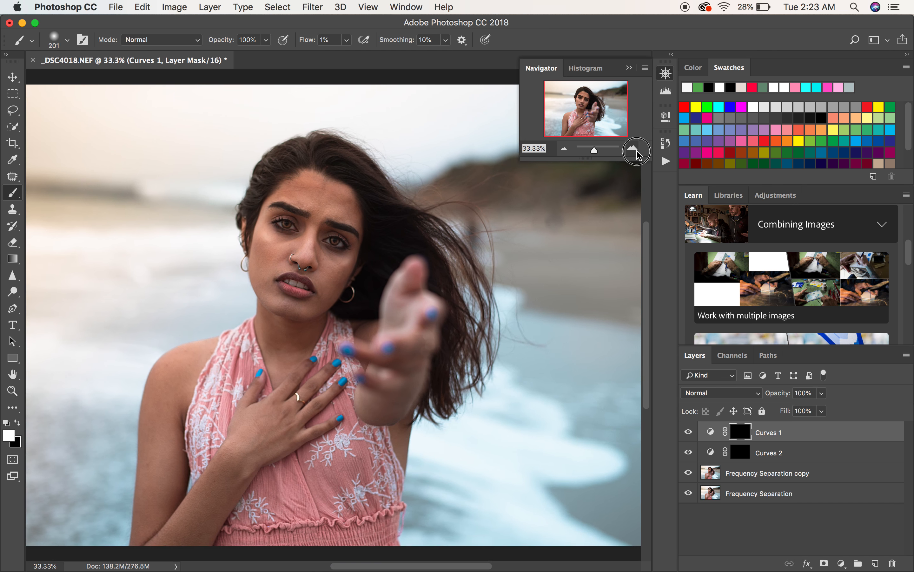
click(637, 151)
click(637, 151)
click(637, 151)
click(637, 151)
click(563, 149)
click(563, 149)
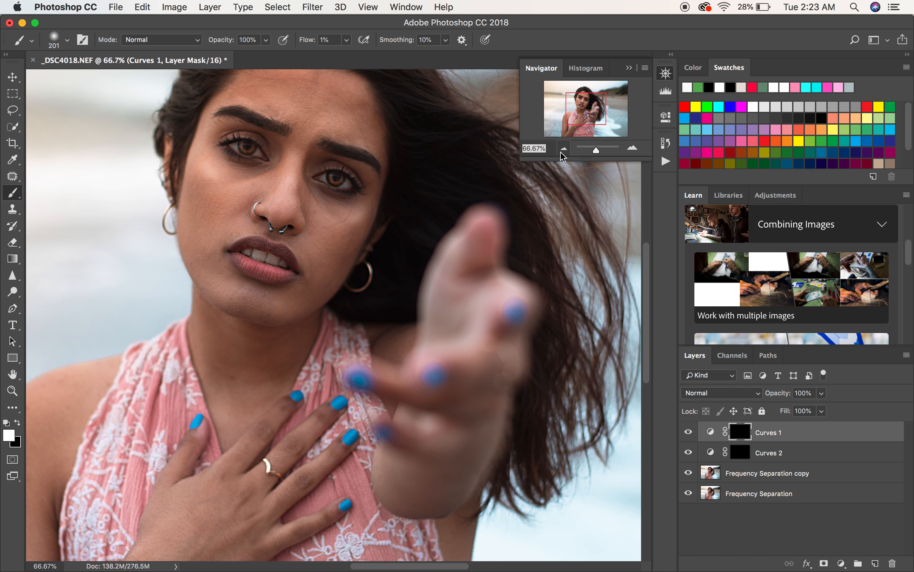
drag(576, 123, 572, 112)
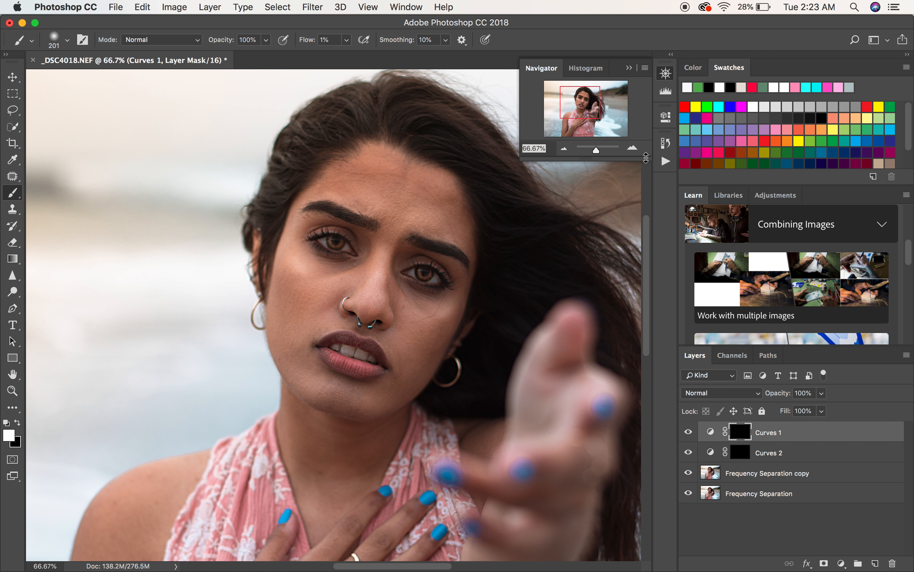
click(633, 148)
drag(581, 108, 583, 107)
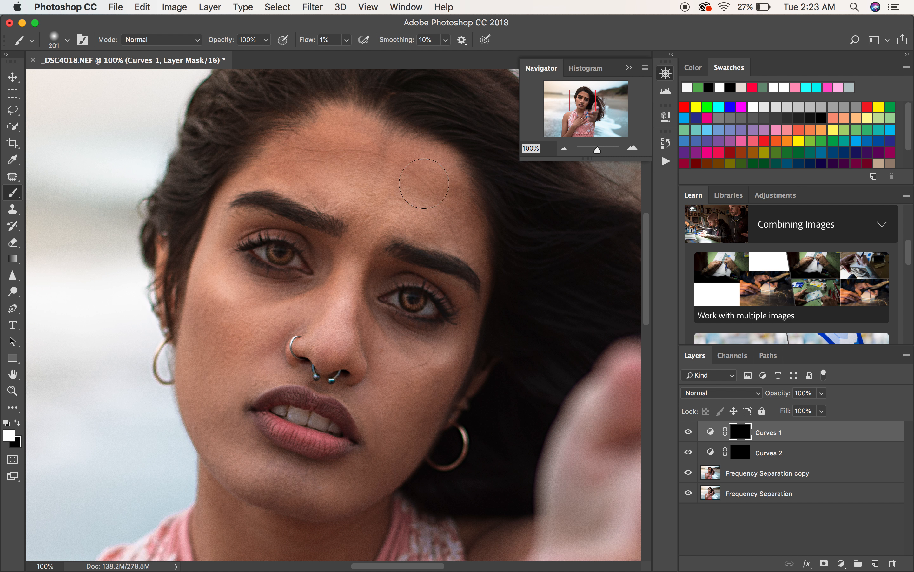
Undo the faint first stroke and try dodging the forehead, nose and cheek on the Curves 1 mask at 21% brush flow
key(super+z)
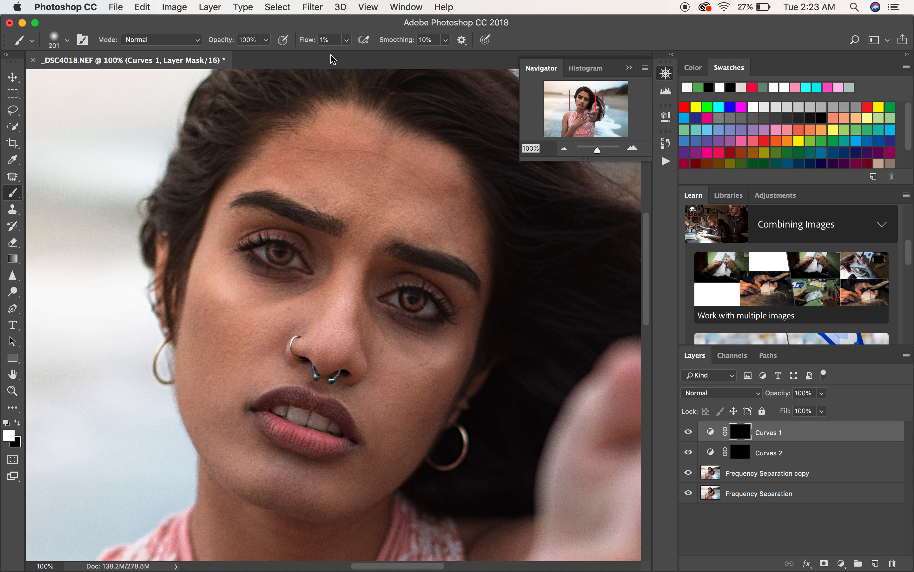
click(346, 39)
drag(347, 55, 357, 55)
mouse_move(325, 154)
mouse_down()
mouse_move(346, 150)
mouse_move(419, 189)
mouse_up()
mouse_move(389, 275)
mouse_down()
mouse_move(398, 317)
mouse_move(495, 325)
mouse_up()
mouse_move(422, 381)
mouse_down()
mouse_move(388, 396)
mouse_move(498, 369)
mouse_move(387, 484)
mouse_move(261, 531)
mouse_move(281, 401)
mouse_move(364, 304)
mouse_move(465, 481)
mouse_up()
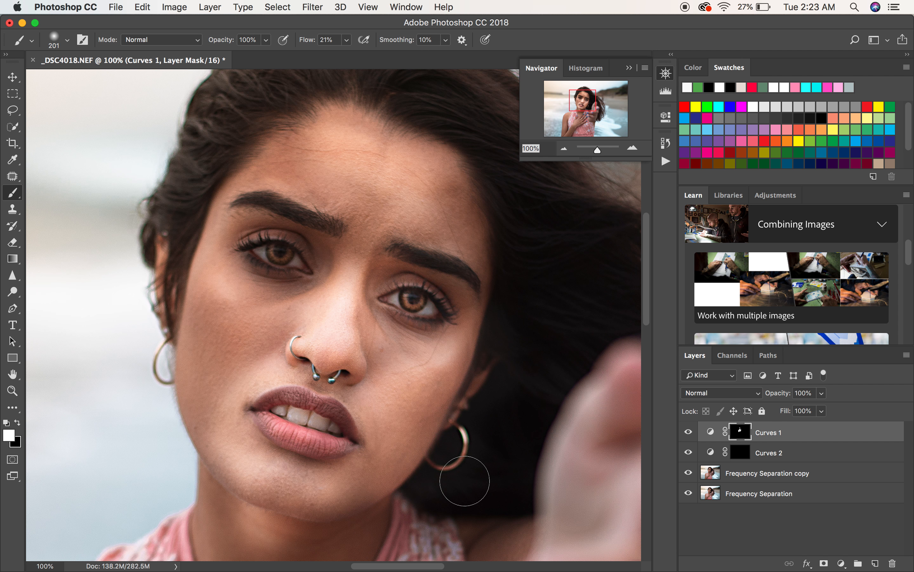
Remove the test brush strokes by reverting the document to the Layer Via Copy history state
key(super+z)
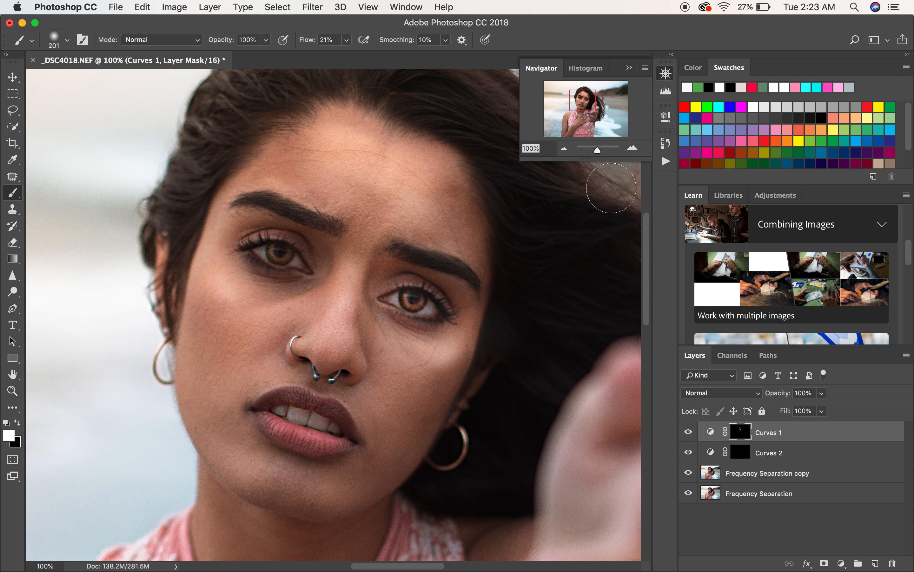
click(666, 148)
click(597, 181)
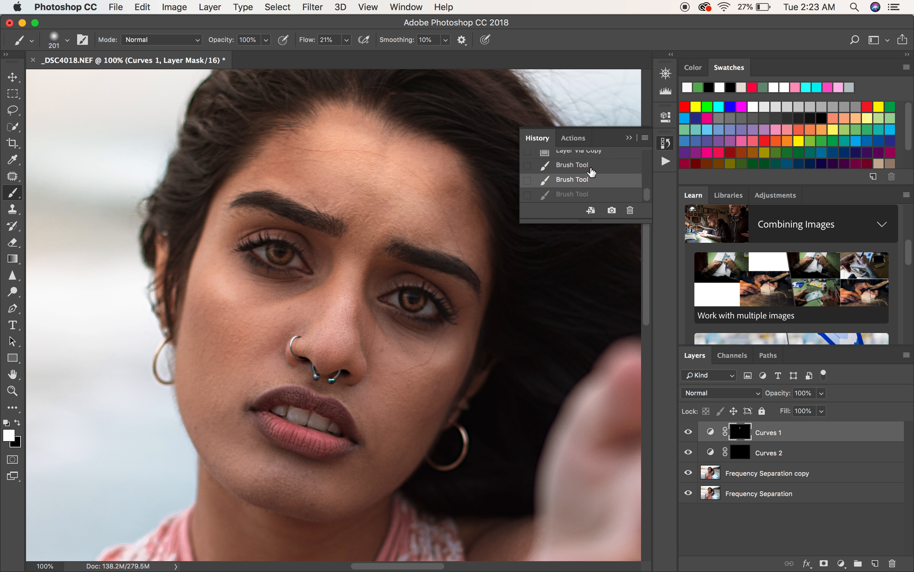
click(591, 167)
click(588, 156)
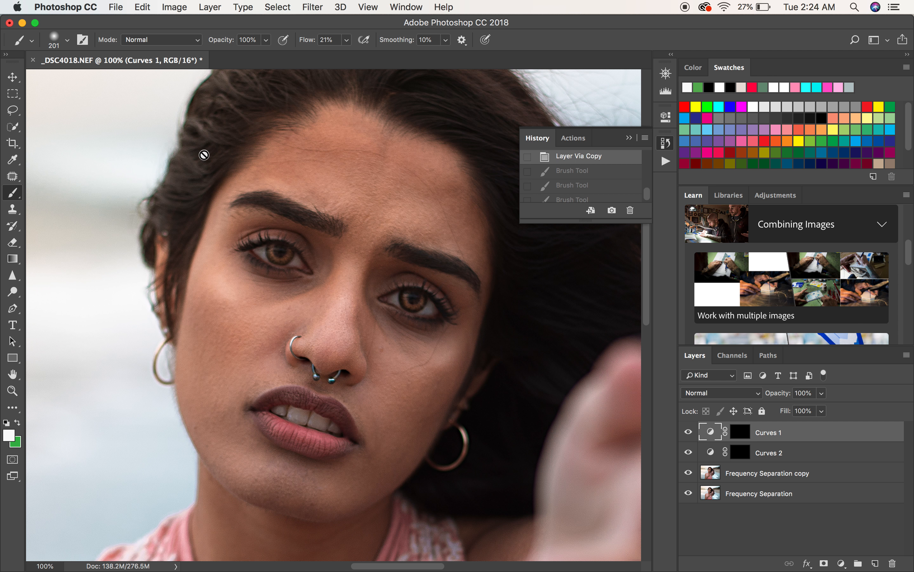
Set the brush flow to 2%
click(347, 40)
drag(344, 60, 334, 57)
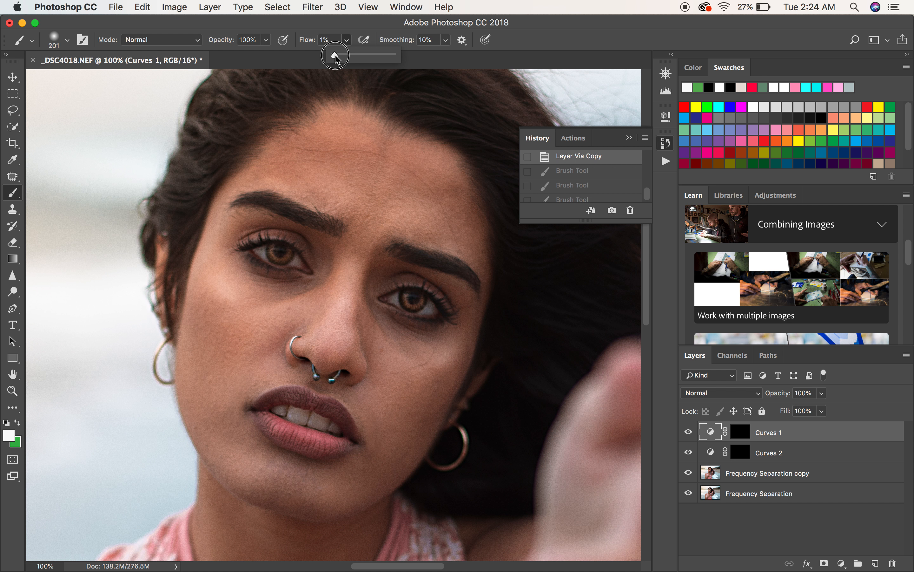
drag(335, 57, 338, 59)
click(352, 272)
click(548, 207)
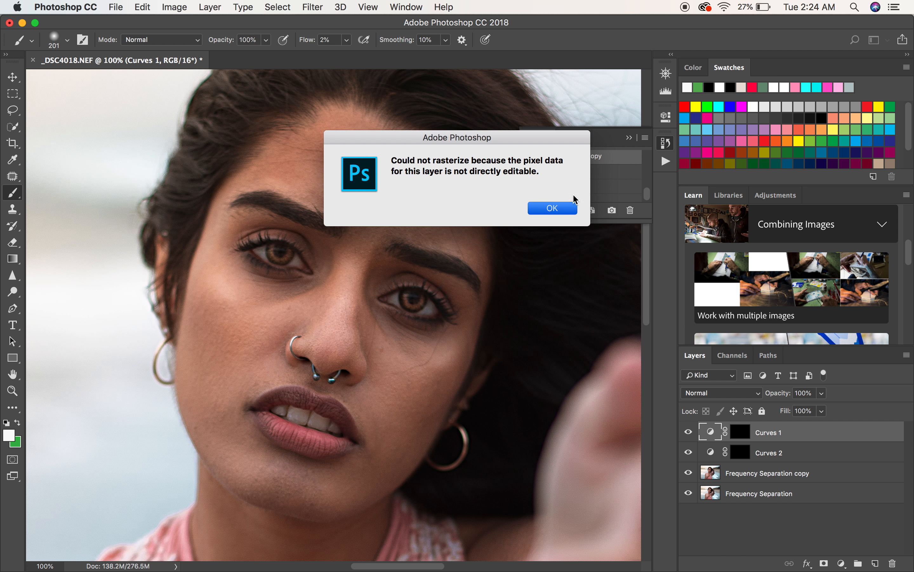
click(629, 137)
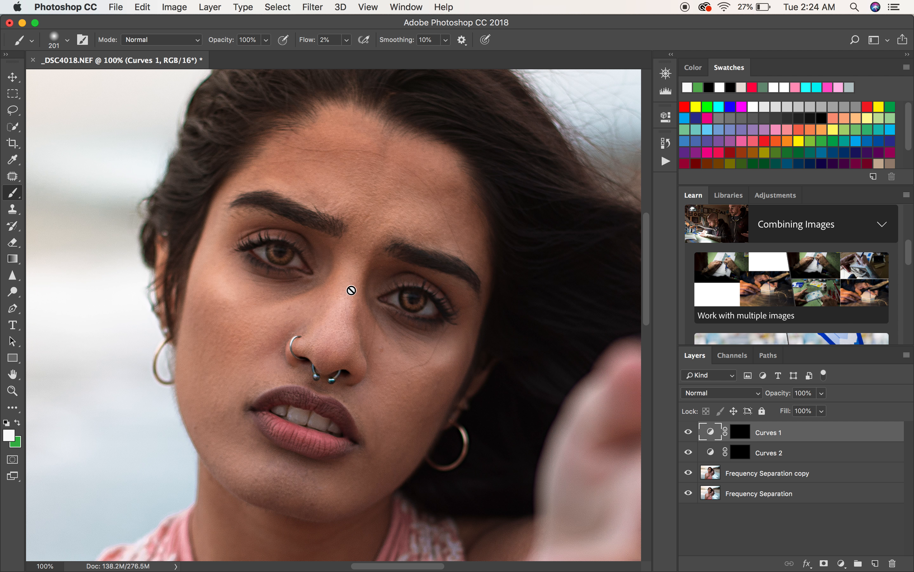
Paint white on the Curves 1 mask to dodge the cheeks, nose bridge, under-eye areas, forehead, chin and lower lip
click(741, 431)
drag(382, 333, 446, 338)
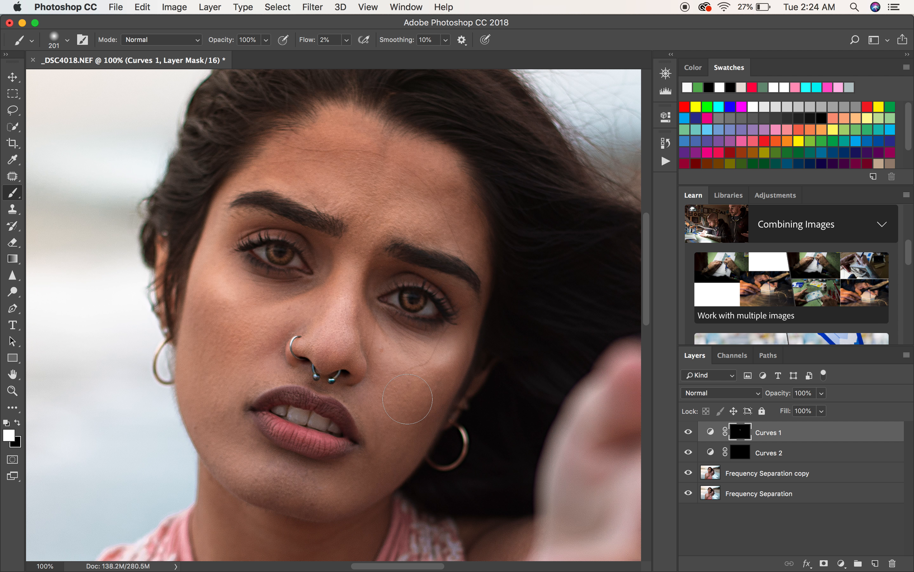
mouse_move(223, 289)
mouse_down()
mouse_move(242, 333)
mouse_move(261, 327)
mouse_up()
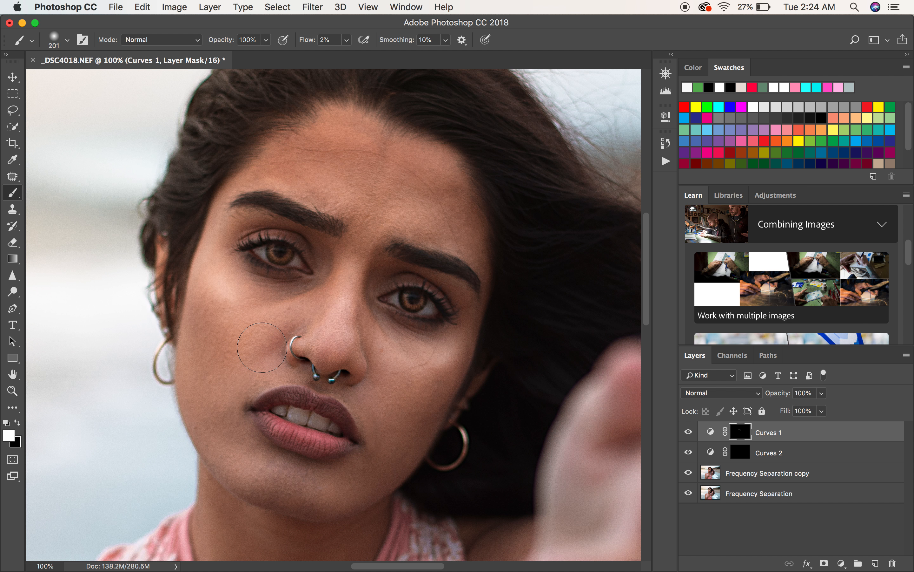
mouse_move(353, 242)
mouse_down()
mouse_move(350, 265)
mouse_move(340, 343)
mouse_move(340, 315)
mouse_up()
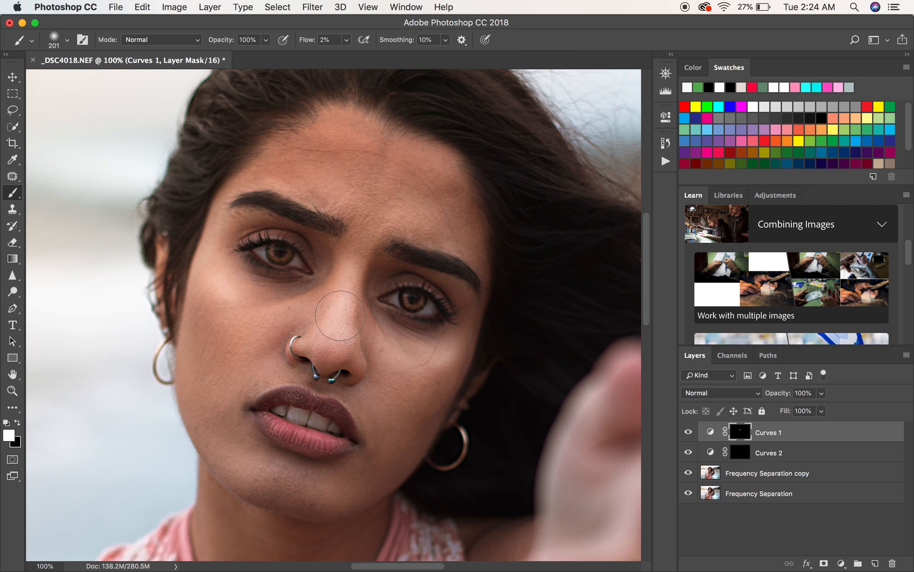
drag(254, 279, 320, 280)
mouse_move(260, 238)
mouse_down()
mouse_move(308, 258)
mouse_move(314, 286)
mouse_up()
mouse_move(309, 176)
mouse_down()
mouse_move(347, 160)
mouse_move(419, 181)
mouse_move(441, 214)
mouse_move(412, 171)
mouse_move(300, 142)
mouse_move(445, 188)
mouse_move(455, 226)
mouse_up()
mouse_move(298, 488)
mouse_down()
mouse_move(254, 472)
mouse_move(323, 500)
mouse_move(271, 487)
mouse_up()
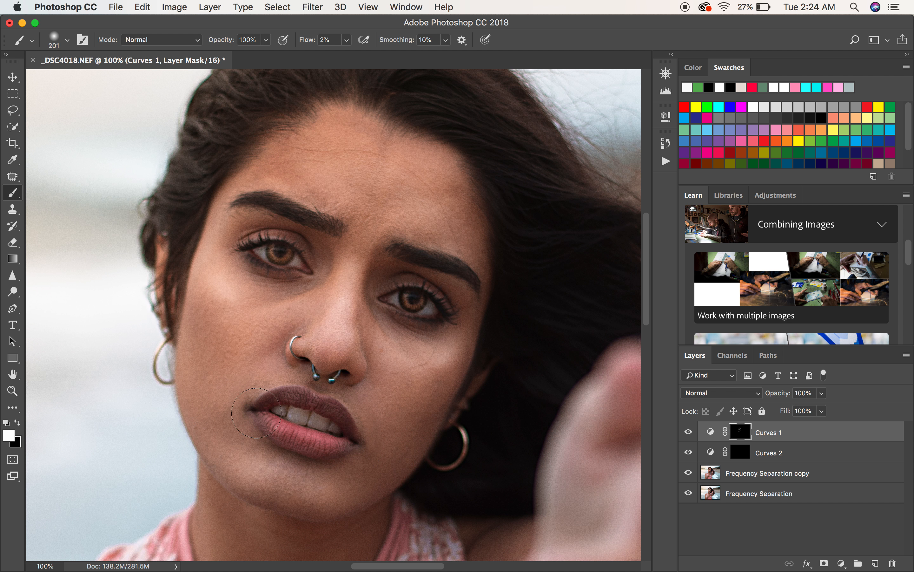
drag(329, 436, 293, 429)
Extend the dodging on the Curves 1 mask along the jawline and across the cheeks and nose at 50% zoom
click(665, 73)
click(564, 149)
click(564, 148)
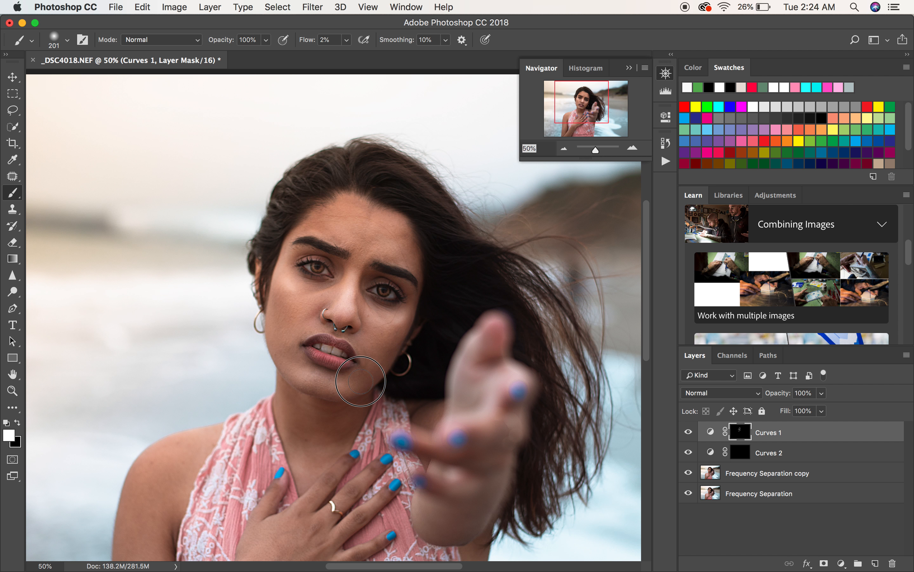
mouse_move(274, 340)
mouse_down()
mouse_move(283, 364)
mouse_move(284, 334)
mouse_move(304, 370)
mouse_up()
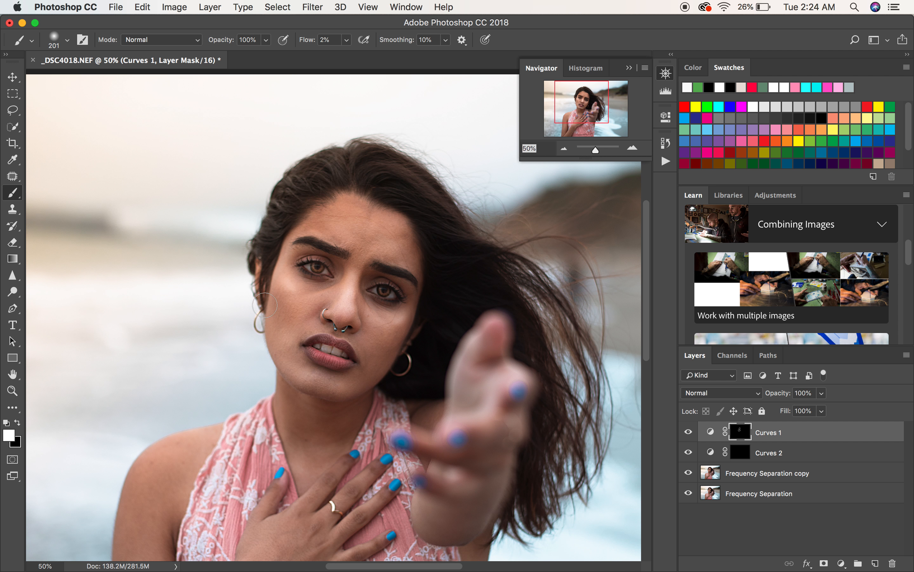
mouse_move(300, 308)
mouse_down()
mouse_move(296, 298)
mouse_move(369, 213)
mouse_move(307, 222)
mouse_move(368, 210)
mouse_move(398, 249)
mouse_move(364, 260)
mouse_move(353, 290)
mouse_up()
Burn the cheek contour, jawline, forehead edge and nose by painting white on the Curves 2 mask at 1% brush flow
click(740, 452)
drag(281, 300, 296, 336)
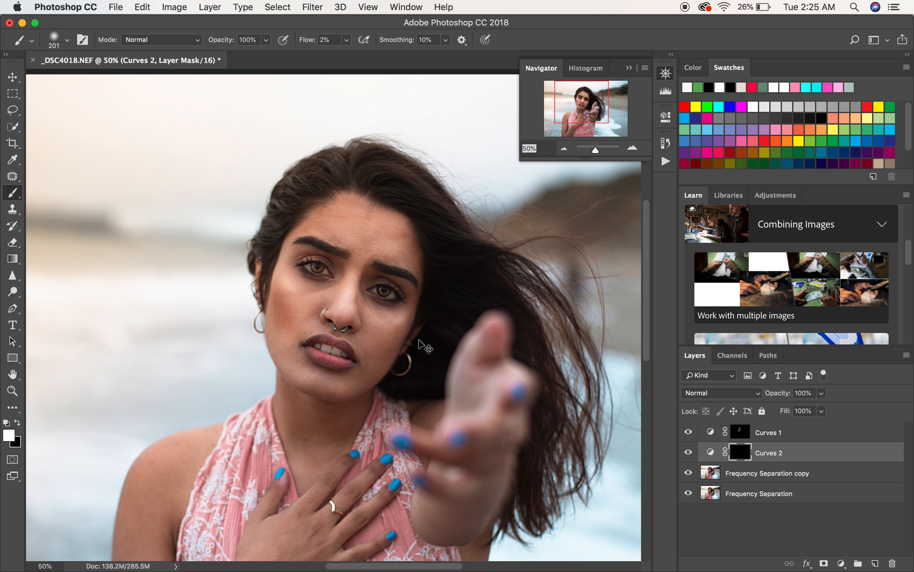
click(346, 39)
drag(348, 57, 346, 57)
drag(277, 294, 296, 335)
drag(278, 357, 310, 391)
drag(306, 219, 350, 199)
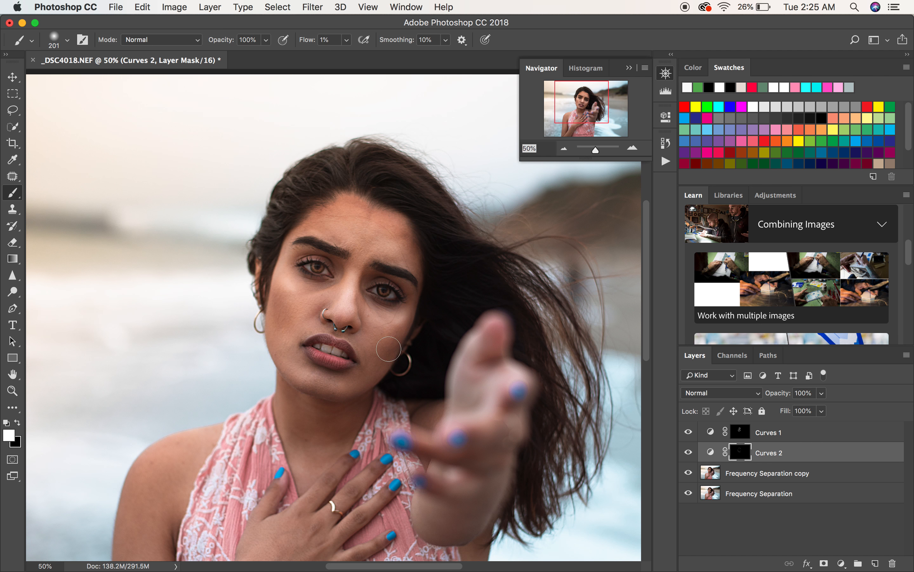
drag(332, 295, 338, 328)
Lower the layer opacity of Curves 2 to 30% and of Curves 1 to 36%
click(565, 149)
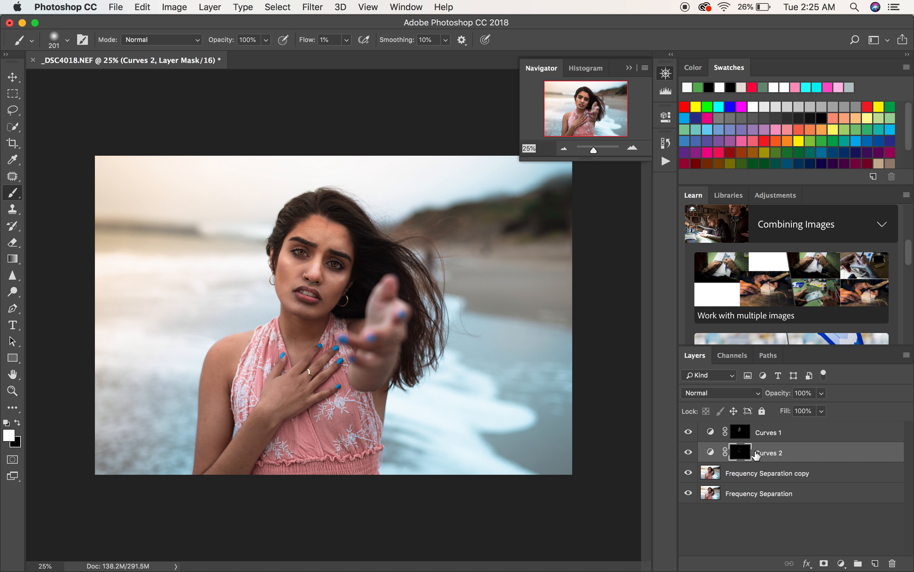
click(822, 393)
drag(823, 407, 780, 413)
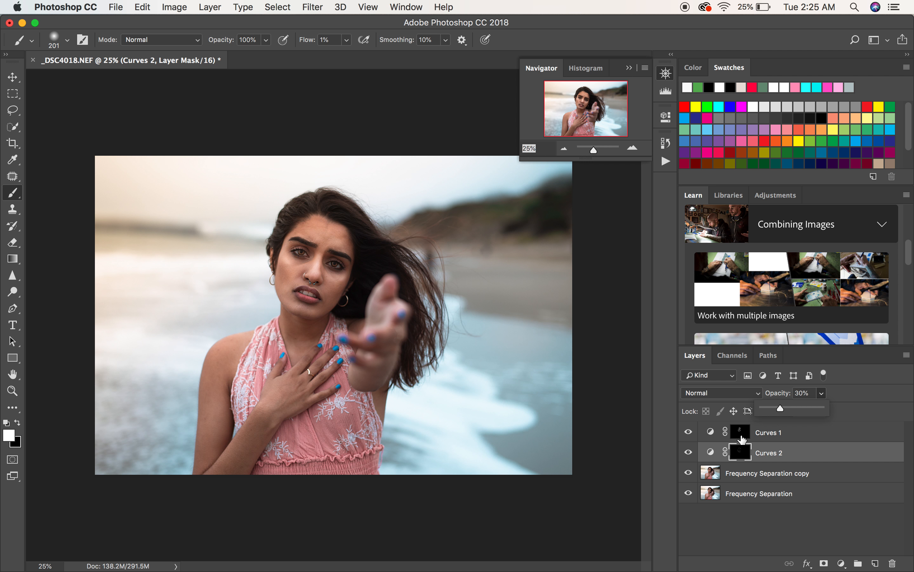
click(769, 432)
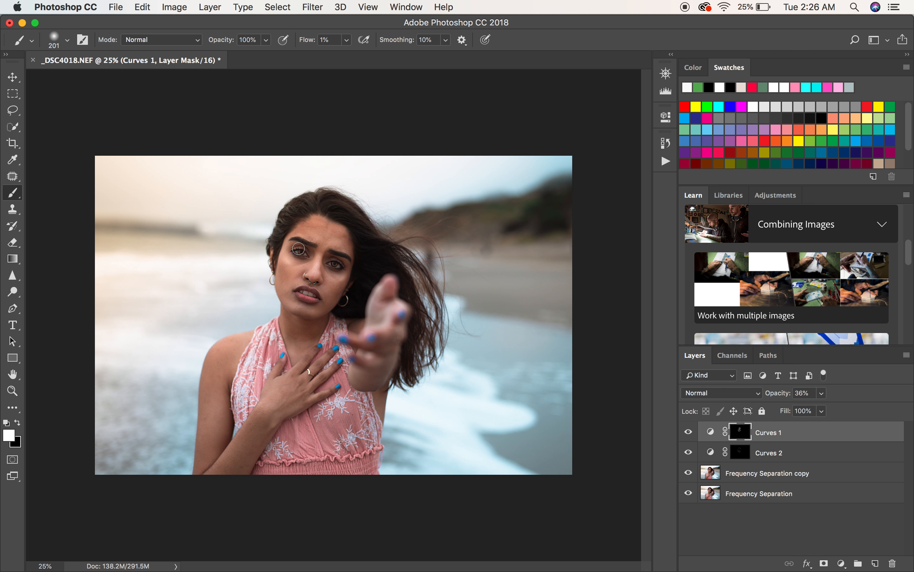
mouse_move(294, 252)
mouse_down()
mouse_move(344, 266)
mouse_move(298, 251)
mouse_up()
click(312, 7)
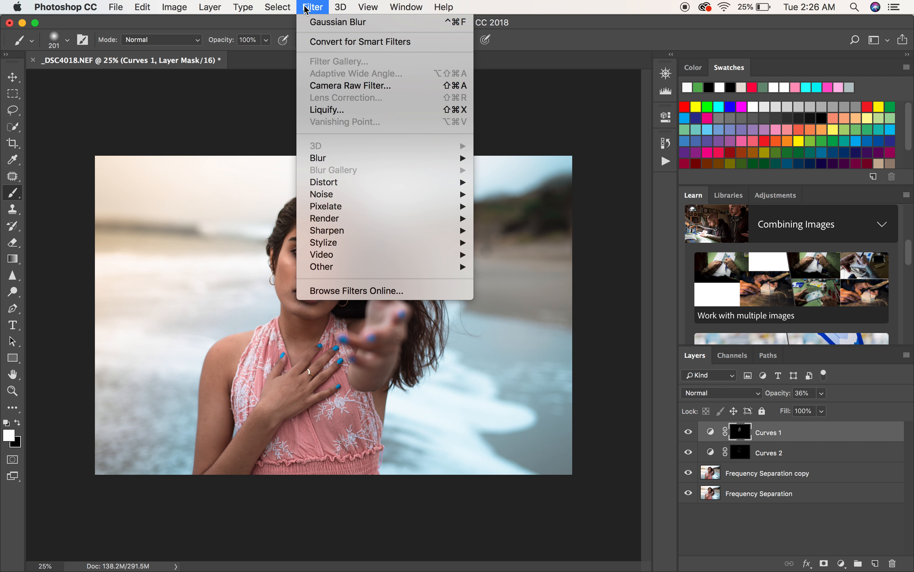
mouse_move(355, 220)
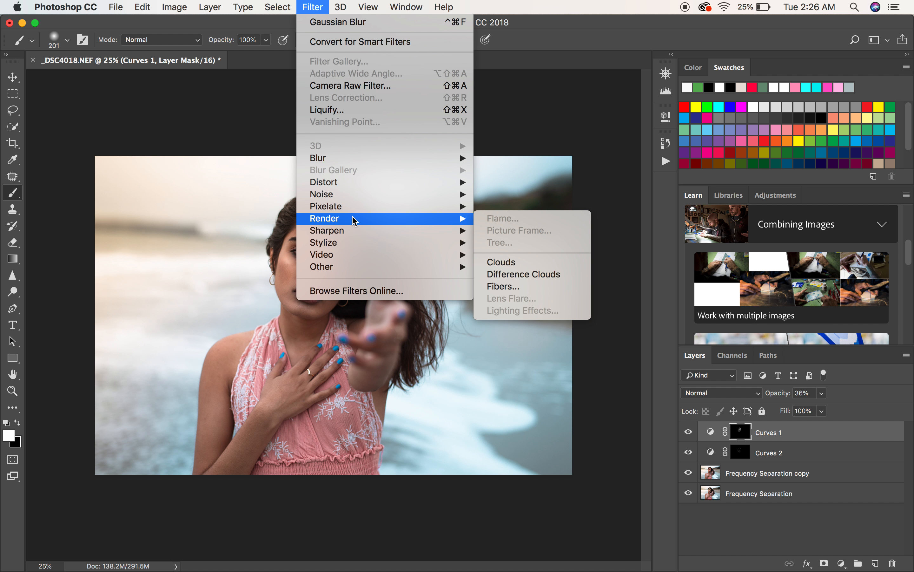
click(355, 110)
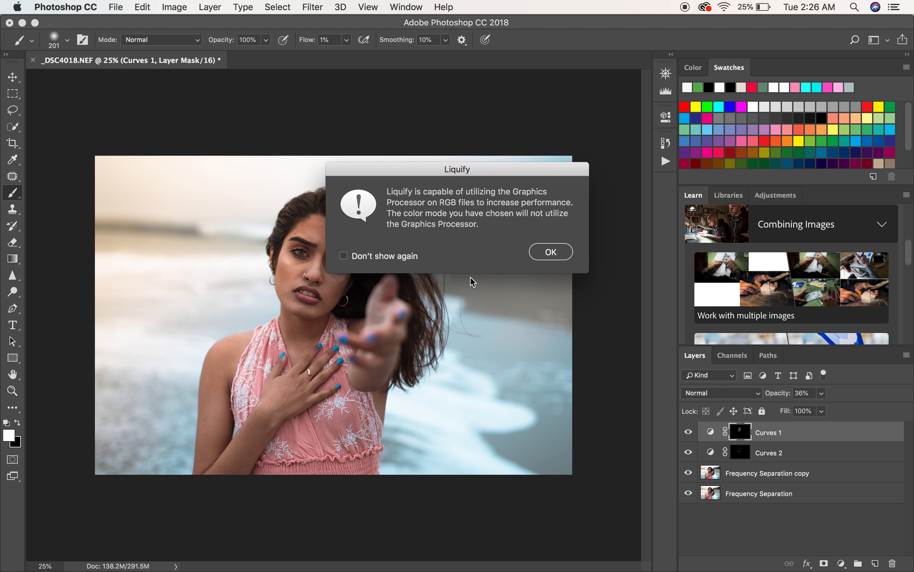
click(544, 251)
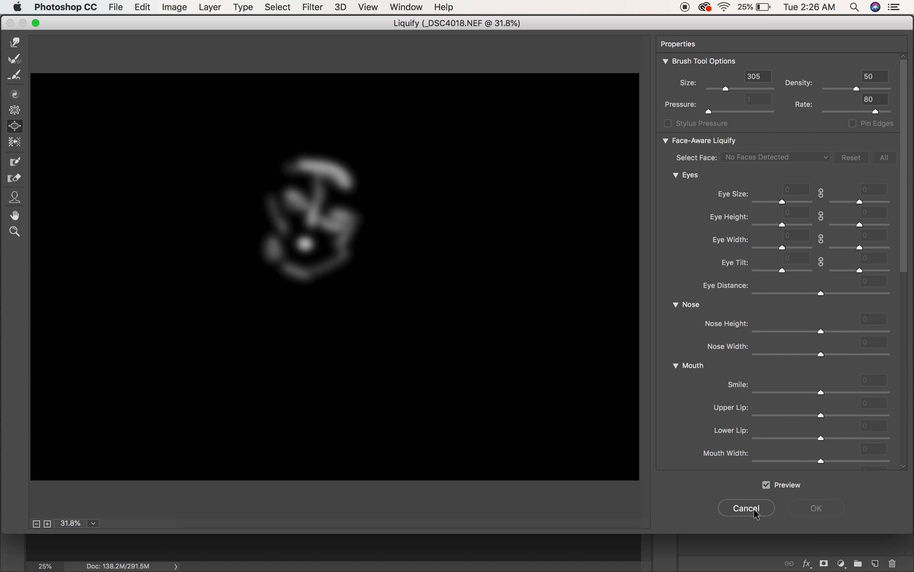
click(747, 508)
Hide the Frequency Separation layer and merge the remaining visible layers into one
click(689, 493)
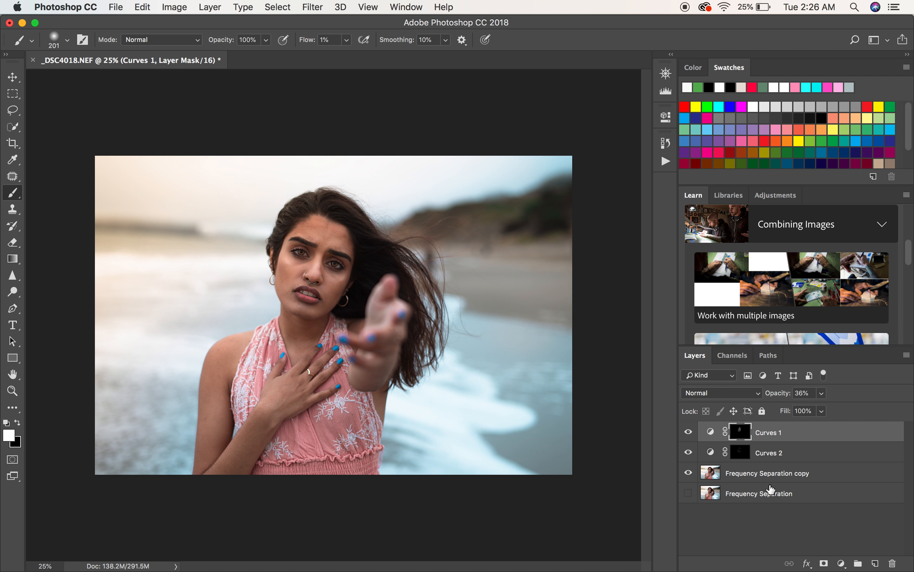
key(super+shift+e)
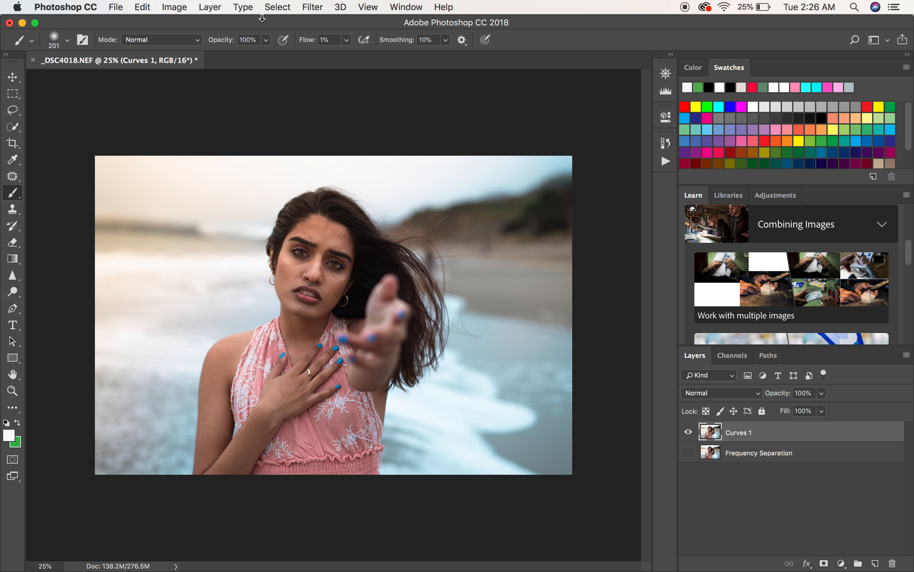
Open Liquify and use the Face tool to try Upper Lip 100, Lower Lip -88 and Mouth Width 100
click(214, 12)
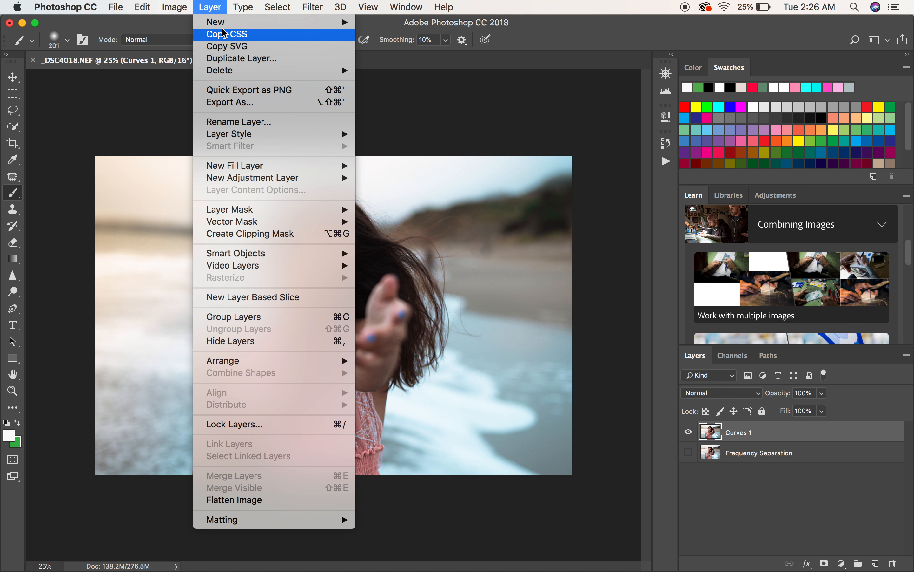
mouse_move(250, 11)
mouse_move(313, 12)
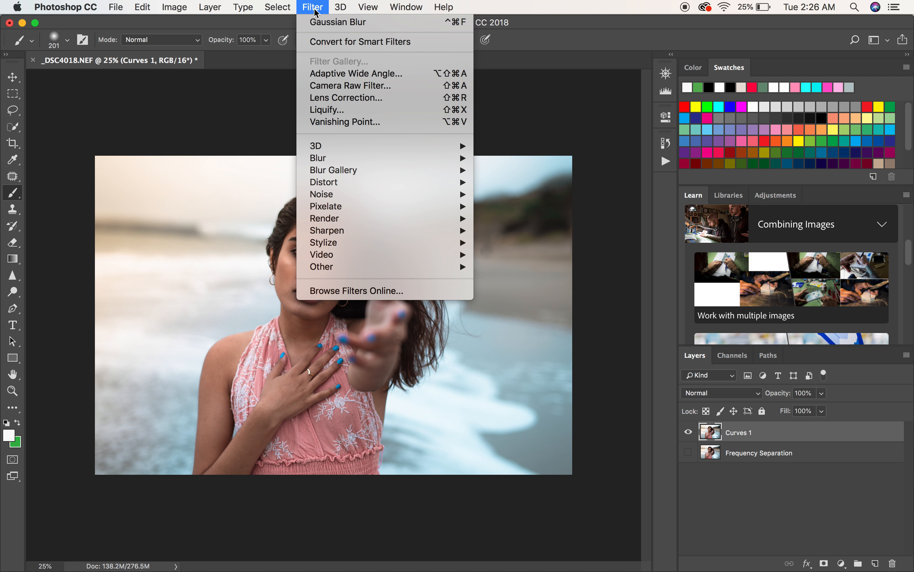
click(338, 113)
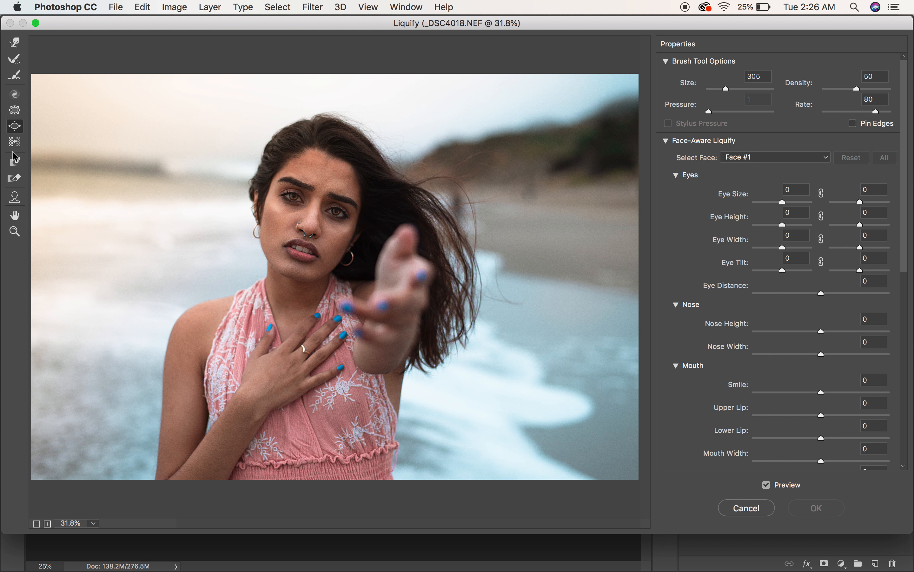
click(14, 197)
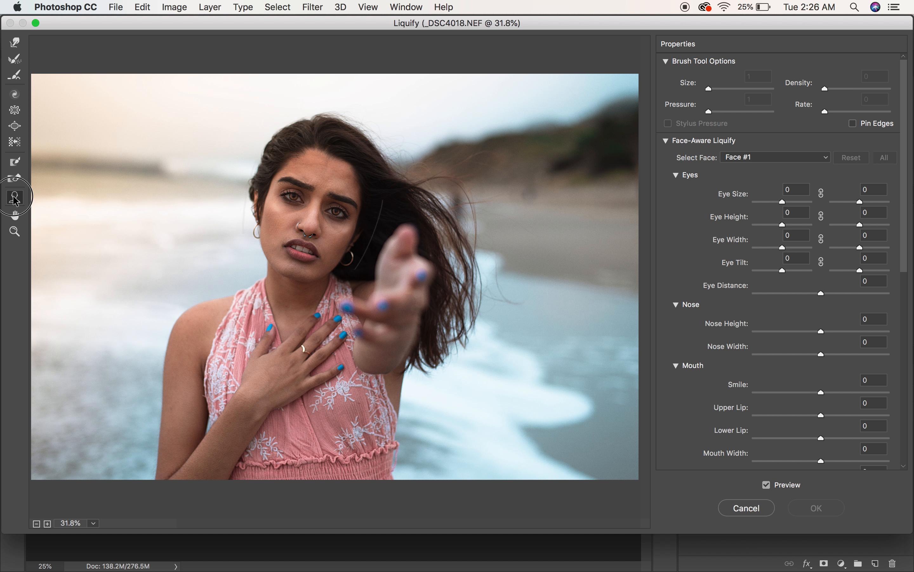
mouse_move(307, 244)
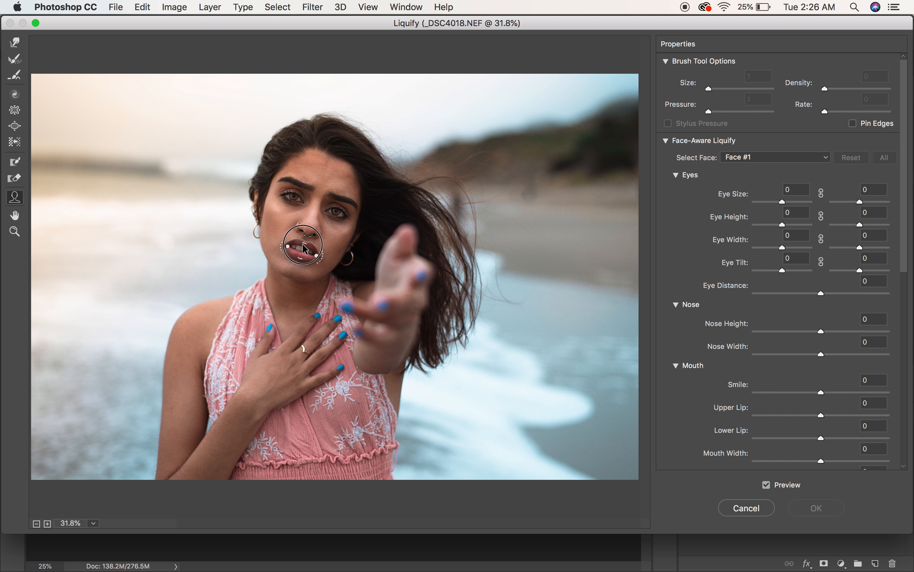
drag(322, 220, 322, 220)
drag(300, 259, 356, 260)
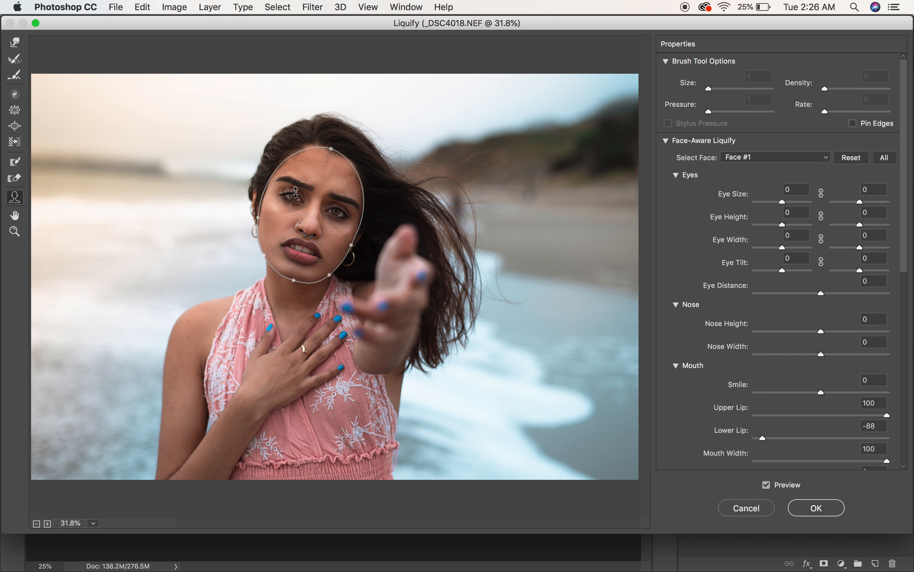
Try an Eye Height of 100 on one eye with the Face tool, then discard all Liquify changes
drag(290, 208, 270, 243)
drag(336, 221, 337, 207)
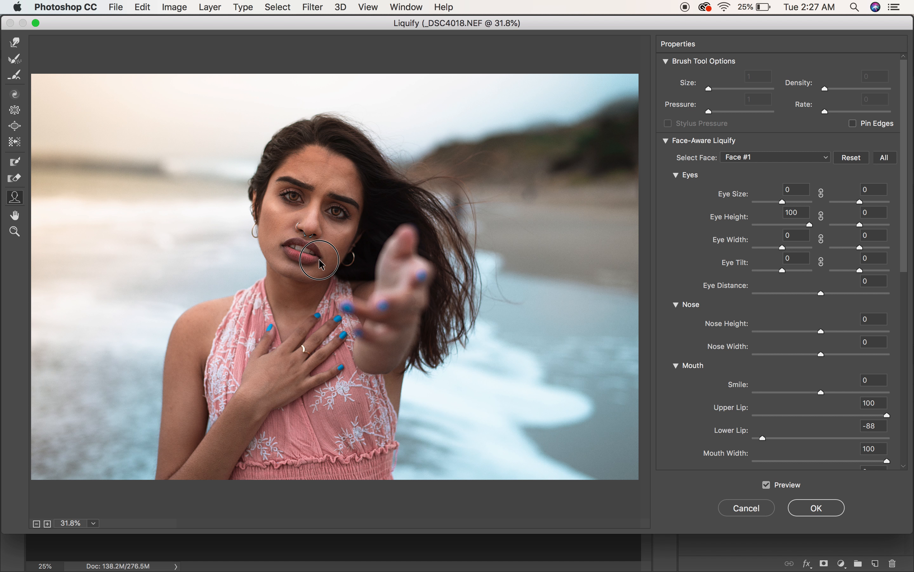
key(super+z)
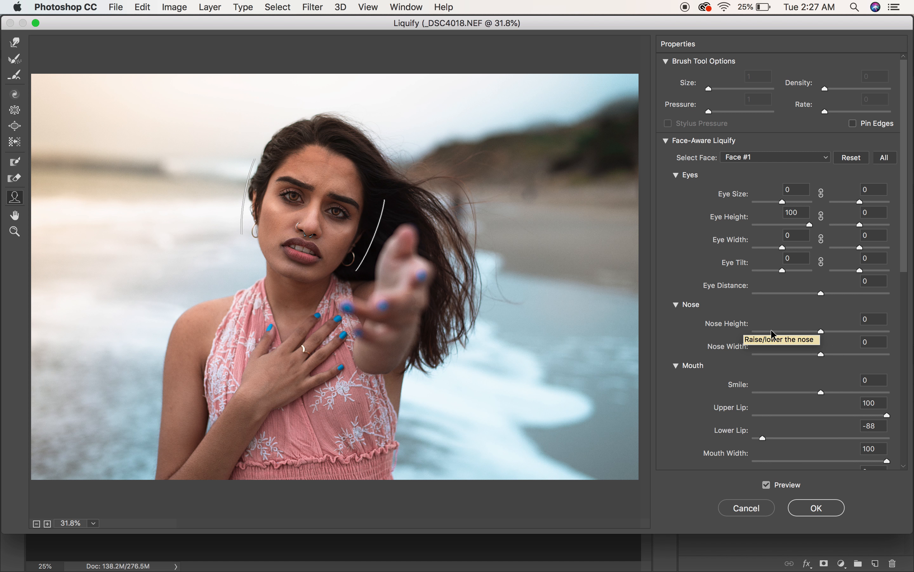
click(732, 431)
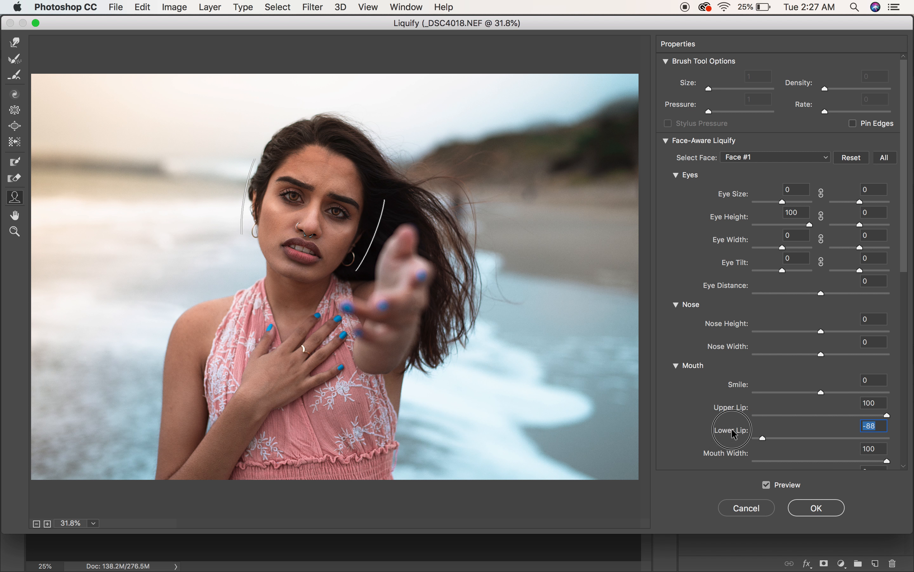
click(743, 507)
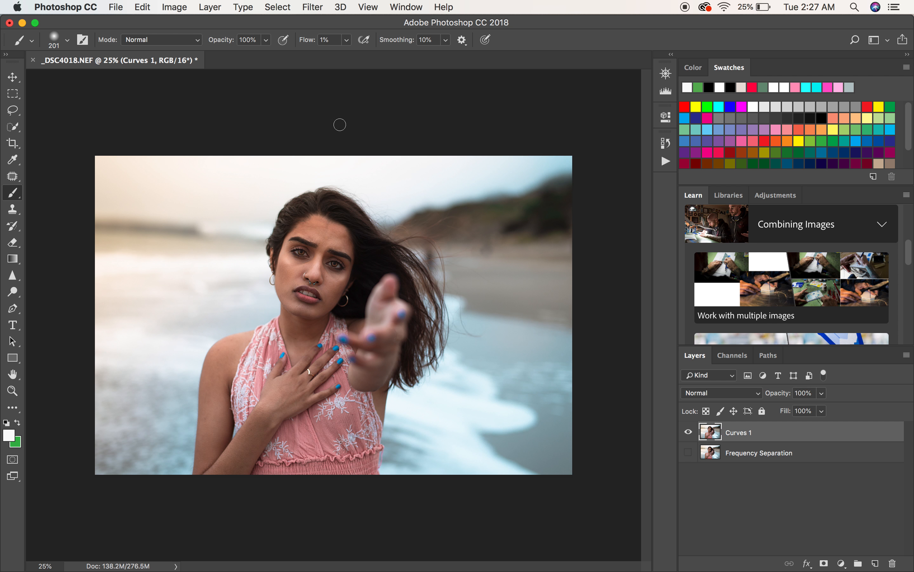
Reopen Liquify and paint a freeze mask over the entire face, from forehead to chin
click(312, 7)
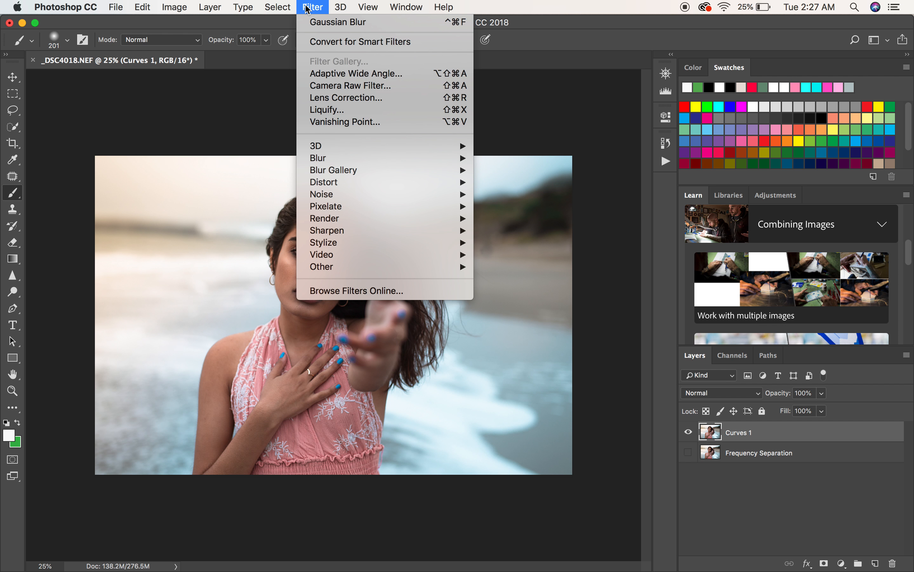
click(342, 111)
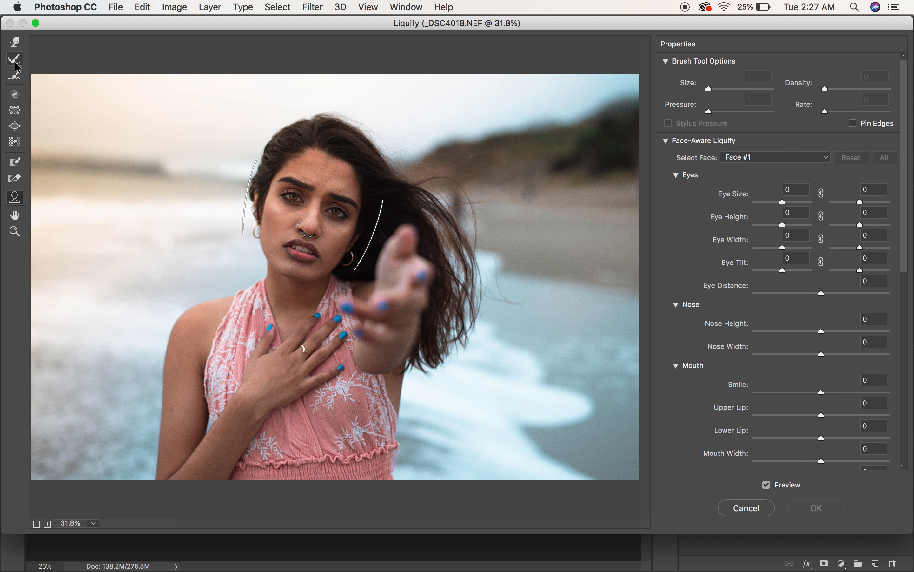
click(15, 166)
mouse_move(273, 224)
mouse_down()
mouse_move(311, 164)
mouse_move(343, 178)
mouse_move(345, 240)
mouse_move(318, 278)
mouse_move(292, 273)
mouse_move(278, 234)
mouse_move(283, 179)
mouse_move(298, 159)
mouse_move(318, 158)
mouse_move(329, 181)
mouse_move(301, 261)
mouse_move(326, 239)
mouse_move(287, 237)
mouse_move(311, 185)
mouse_move(283, 260)
mouse_up()
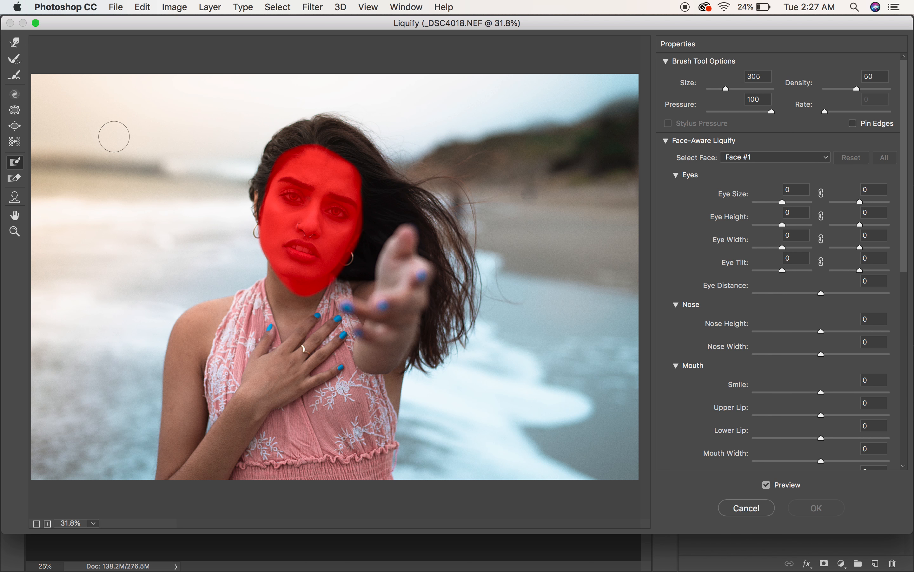
Pull the hair beside the frozen face outward over the water with the Forward Warp tool and apply Liquify
click(15, 43)
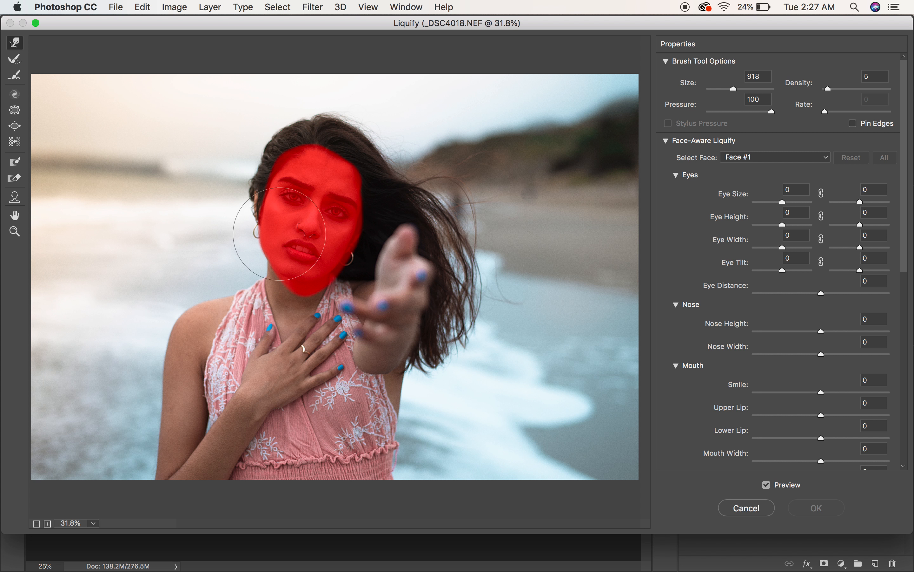
drag(240, 192, 150, 202)
mouse_move(234, 219)
mouse_down()
mouse_move(166, 211)
mouse_move(230, 215)
mouse_move(71, 267)
mouse_up()
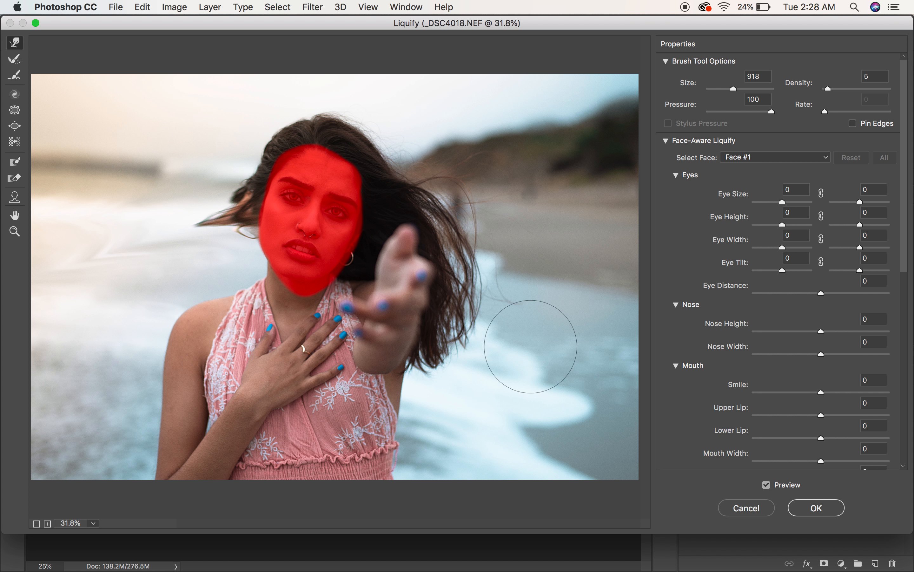
click(829, 508)
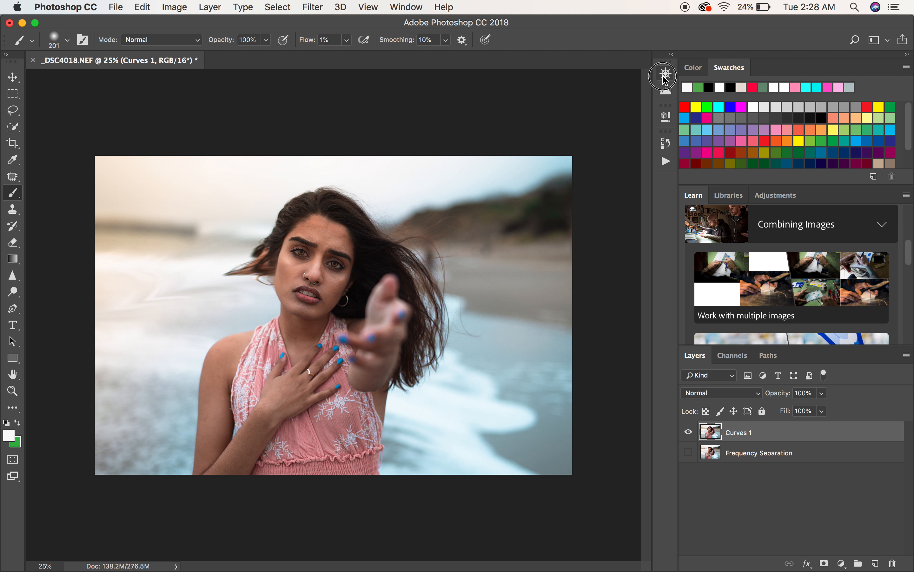
Examine the warped hair and the edge of the protected face at 200% zoom, and return to 25%
click(672, 144)
click(633, 149)
click(633, 147)
click(634, 147)
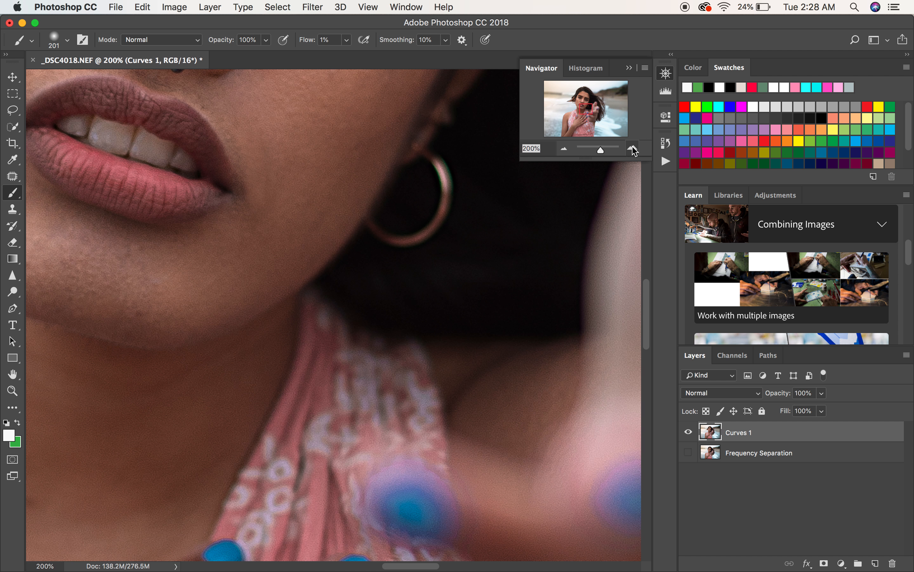
drag(587, 110, 576, 110)
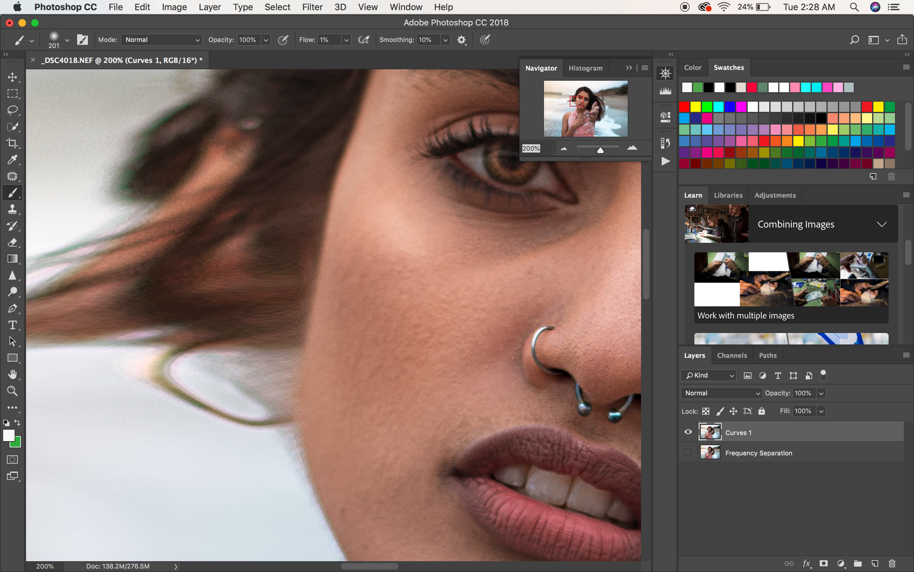
click(566, 151)
click(566, 150)
click(567, 151)
click(566, 150)
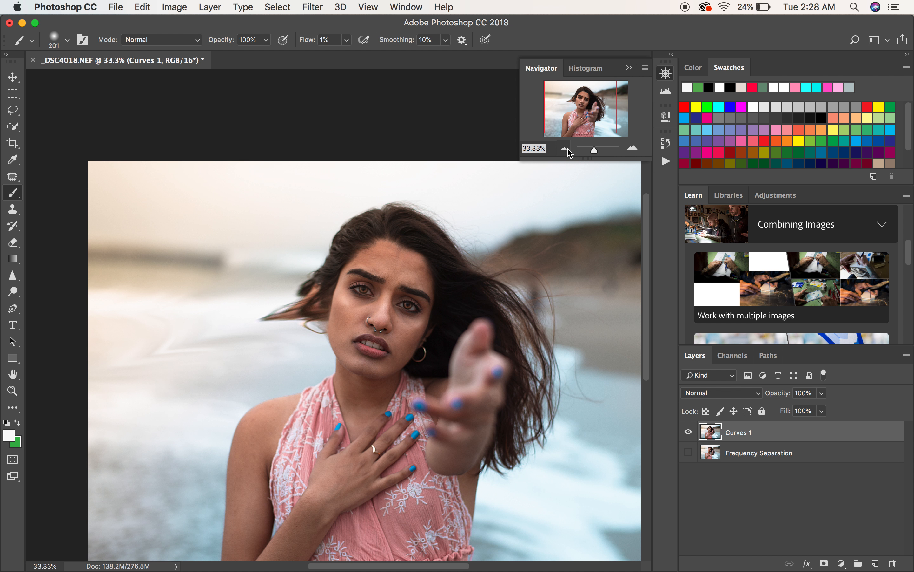
click(564, 149)
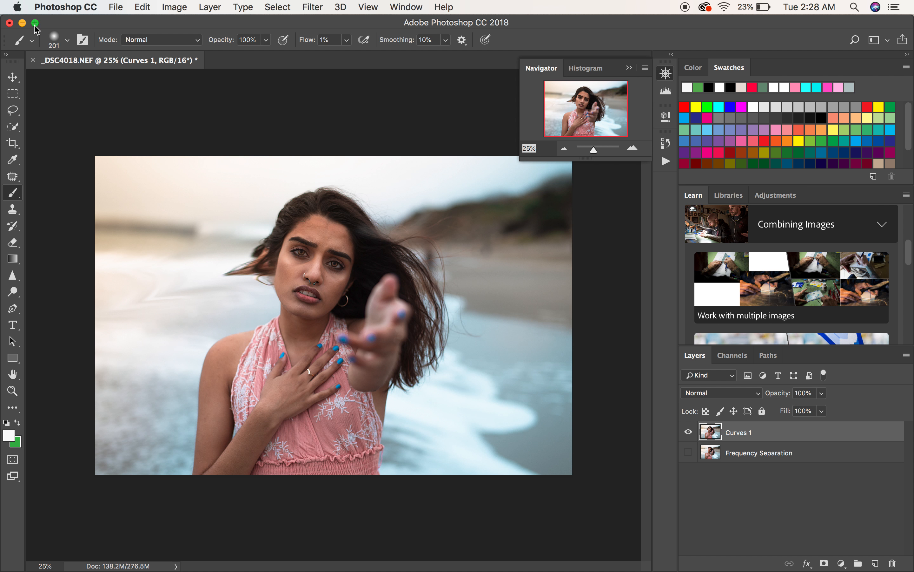
Minimize the Photoshop window and open Hamaca sucia.jpg from the desktop in Preview to examine the finished portrait
click(22, 22)
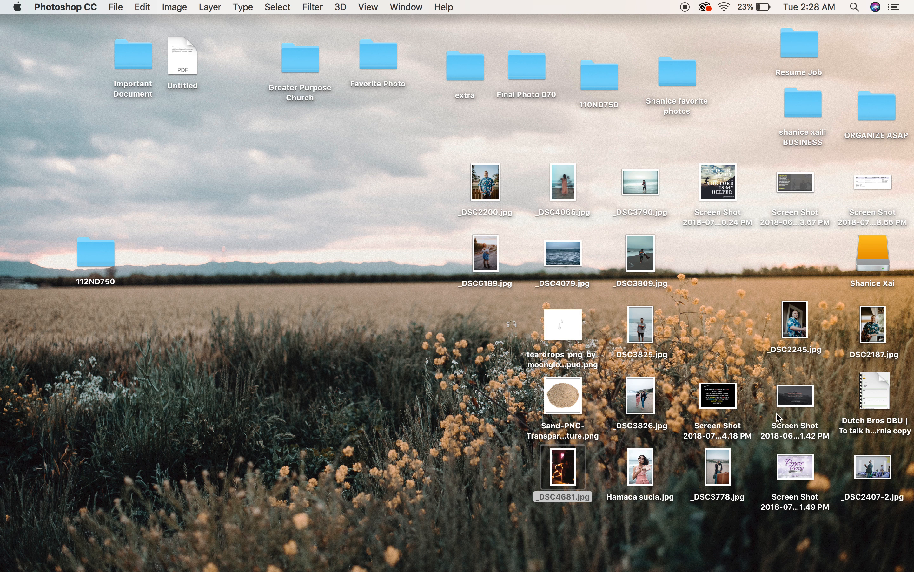
click(640, 468)
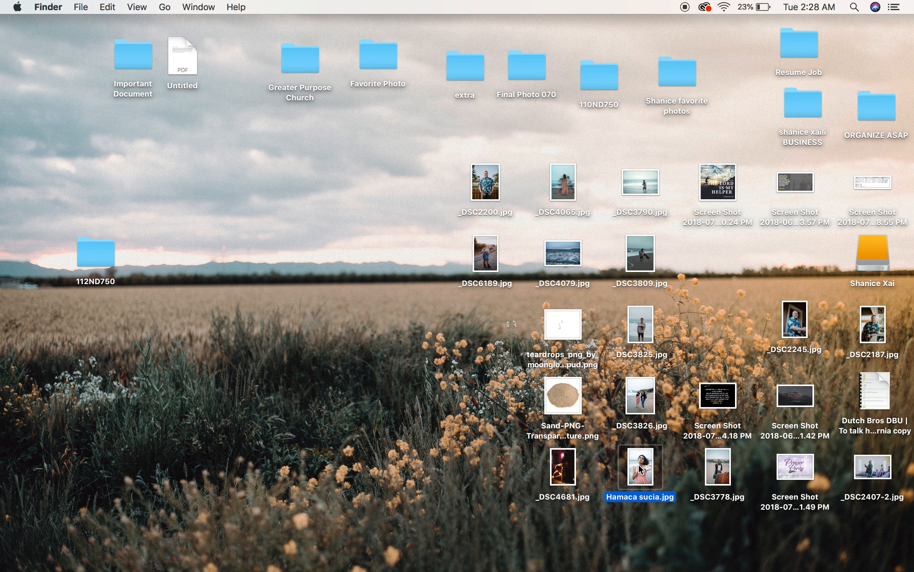
double_click(640, 468)
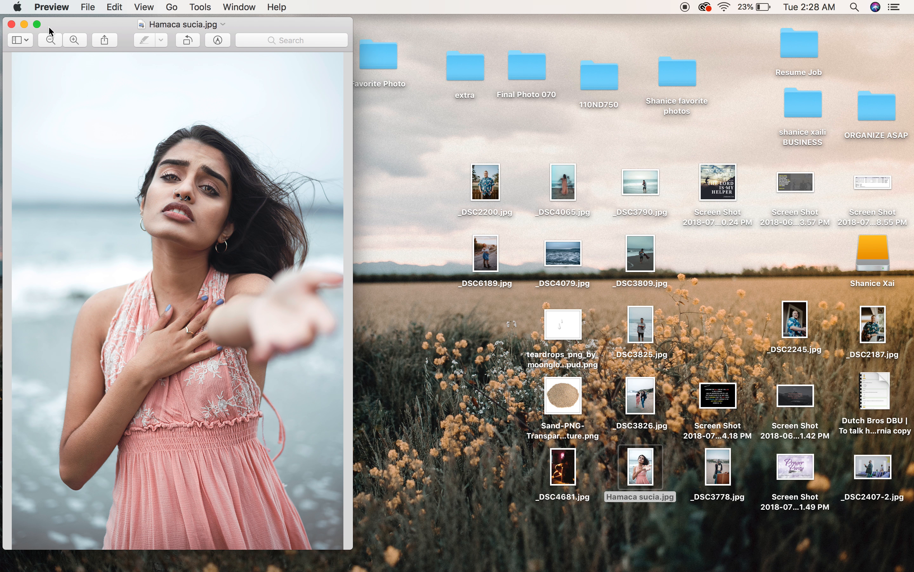
click(36, 24)
scroll(441, 135, up, 5)
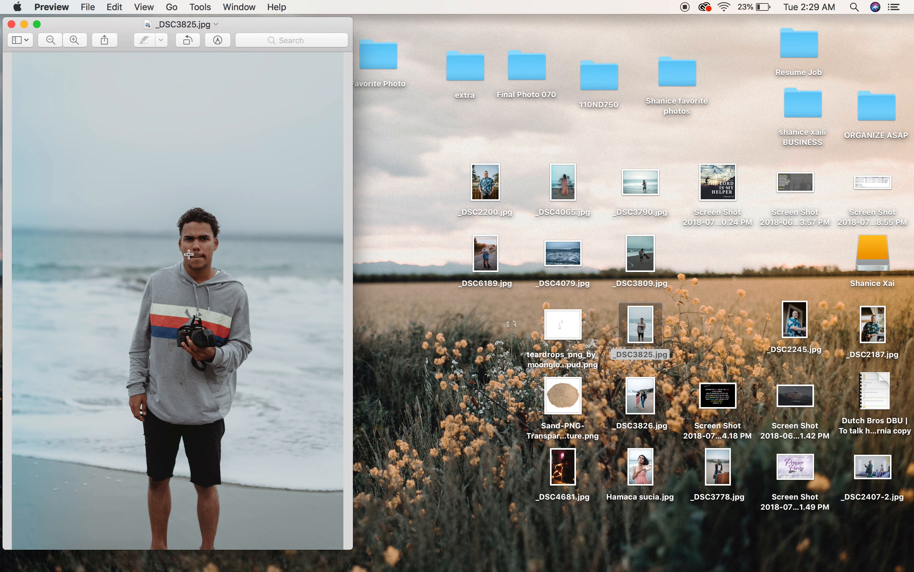
Examine _DSC3825.jpg and _DSC3826.jpg up close and in full, and close the Preview window
scroll(191, 249, up, 3)
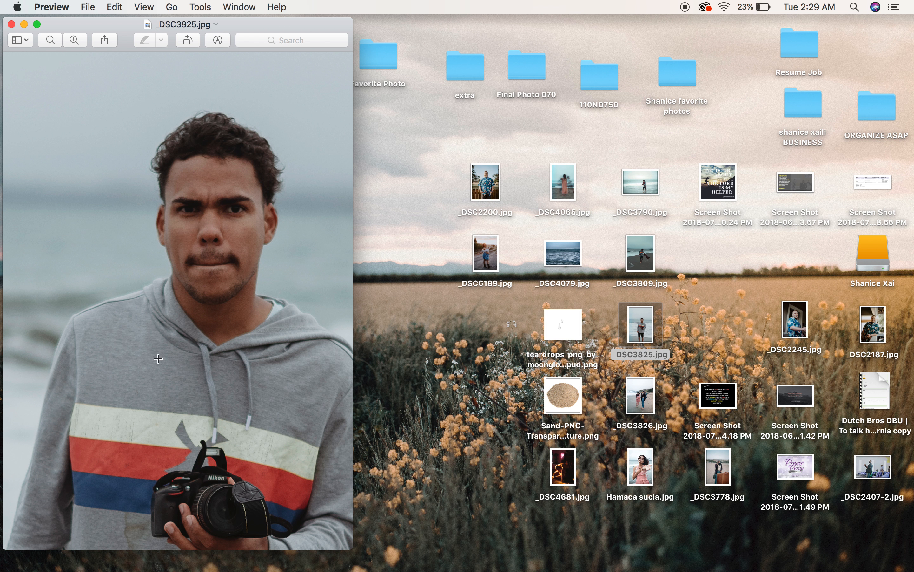
scroll(177, 297, down, 2)
double_click(640, 395)
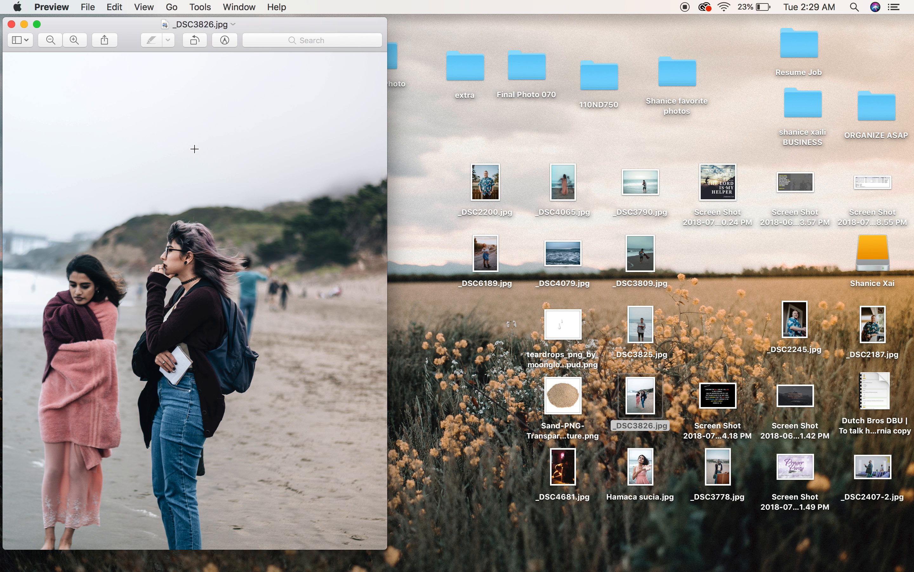
scroll(175, 263, up, 5)
scroll(175, 262, down, 10)
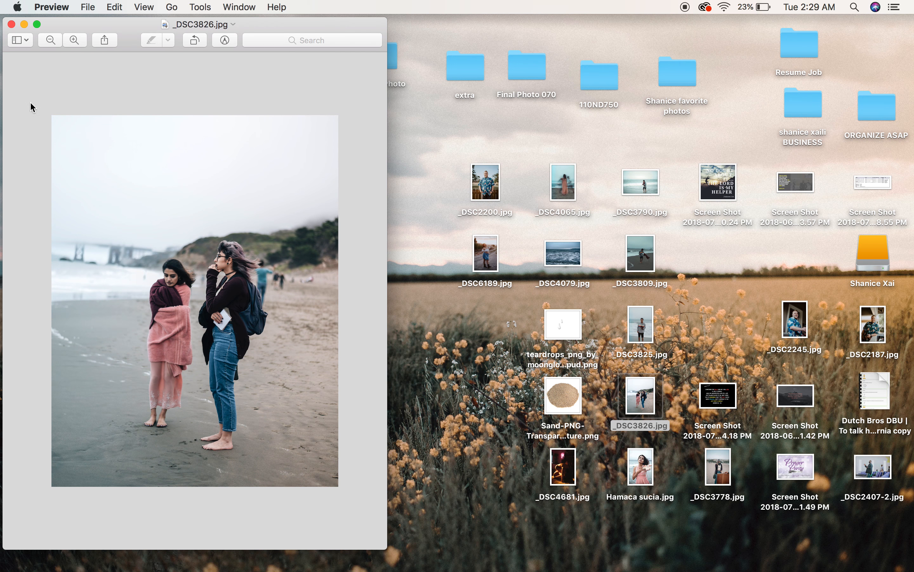
click(11, 25)
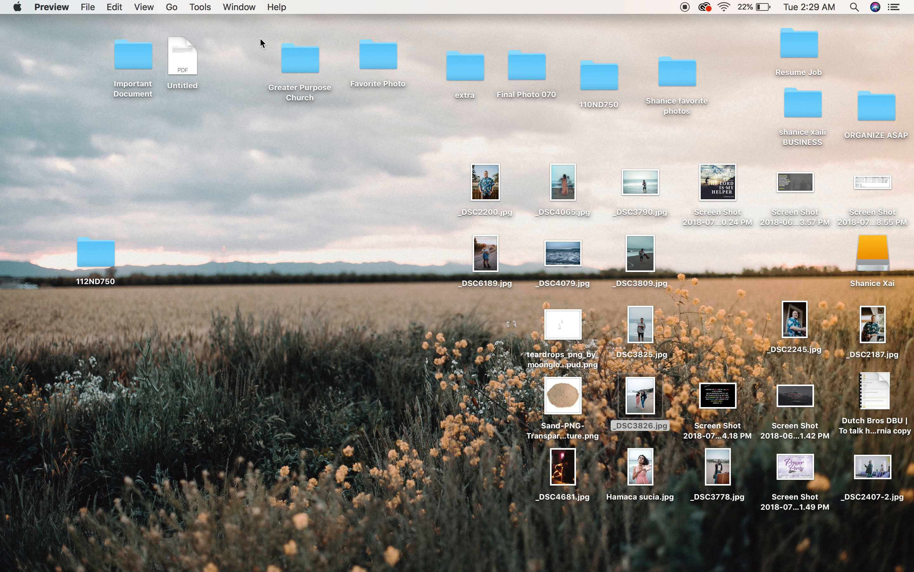